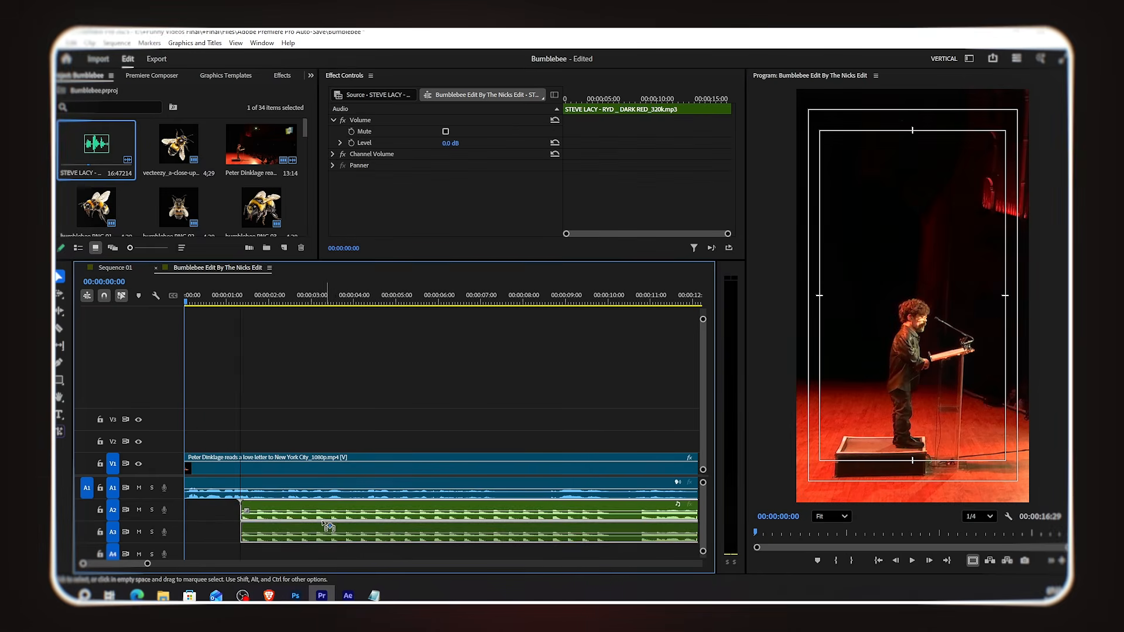
left_click_drag(323, 521, 288, 516)
scroll(564, 521, "down", 2)
scroll(469, 527, "up", 1)
left_click_drag(470, 516, 516, 511)
double_click(166, 488)
scroll(540, 494, "up", 1)
left_click_drag(544, 526, 557, 528)
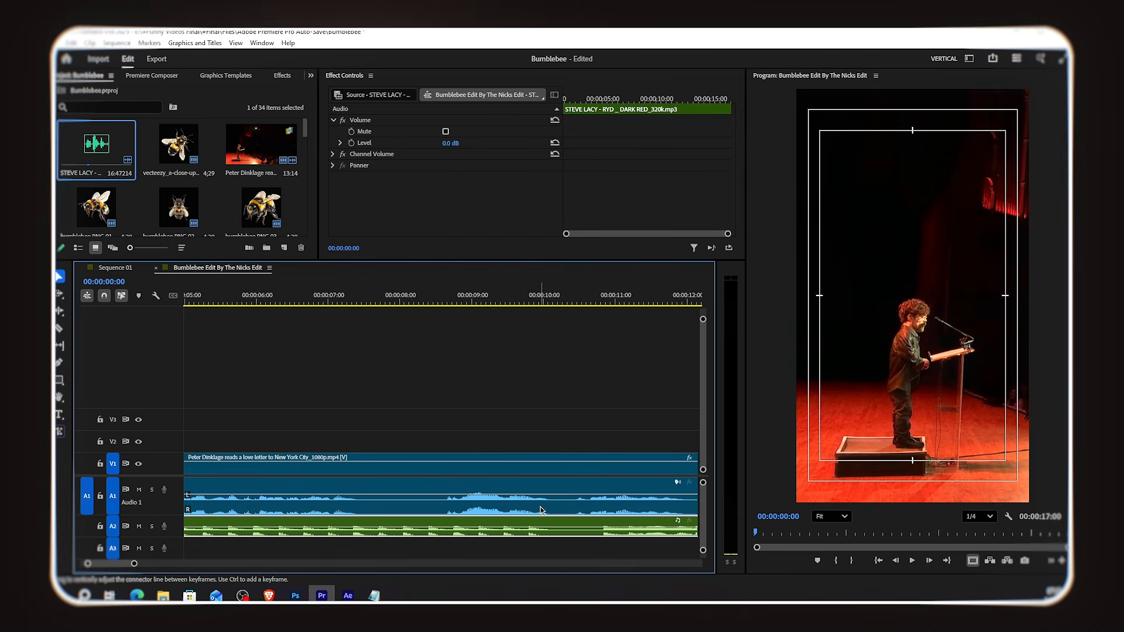
Step: Play back the sequence from around the six-second mark
scroll(555, 530, "down", 2)
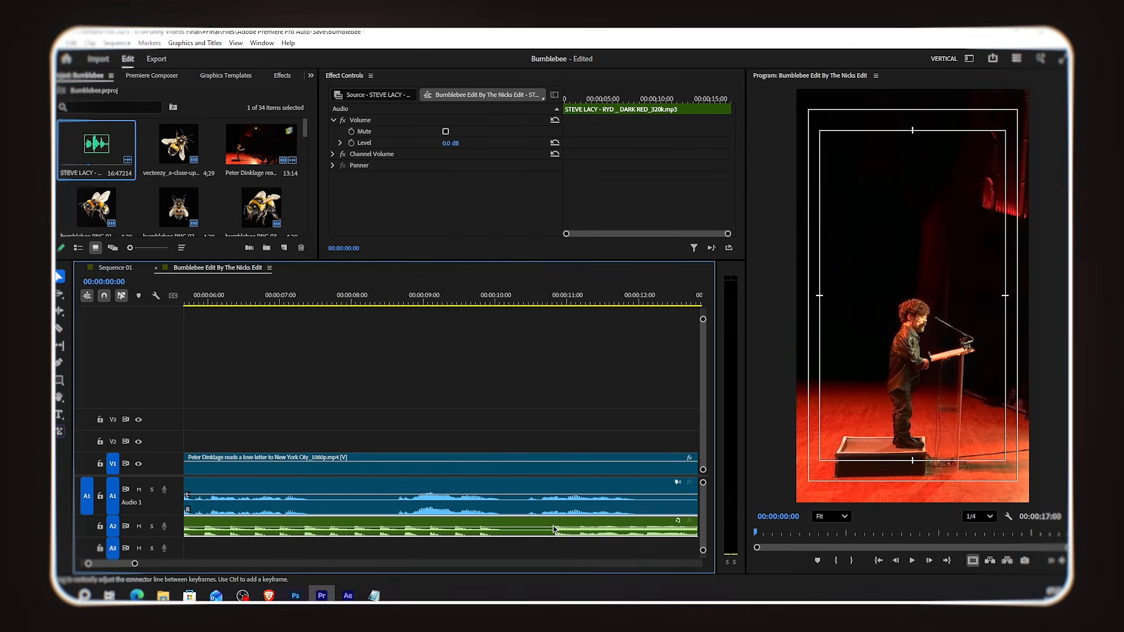
left_click(404, 304)
key("space")
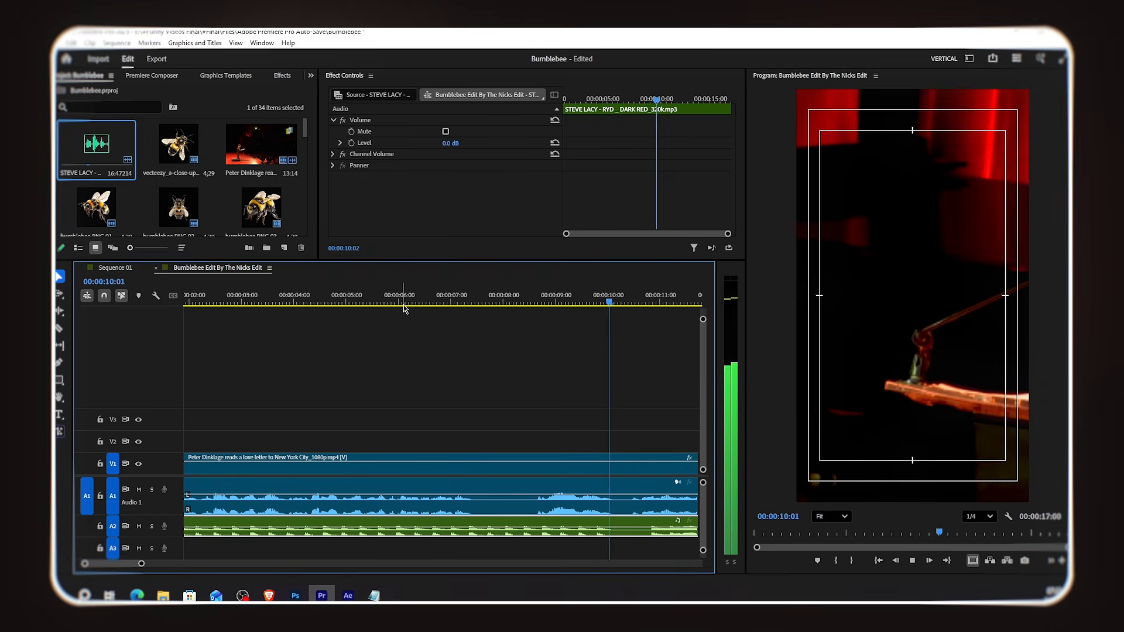
key("space")
Step: Split the Peter Dinklage video clip on V1 at the playhead
scroll(463, 480, "up", 6)
left_click(318, 304)
left_click(338, 468)
key("ctrl+k")
left_click_drag(323, 468, 365, 473)
Step: Trim the music clip on track A2 so it lines up with the sequence start
scroll(494, 543, "up", 3)
key("minus")
left_click_drag(363, 531, 344, 526)
left_click_drag(214, 529, 186, 531)
Step: Split the music clip near 00:00:11 and slide its second part later on the track
left_click(515, 301)
key("ctrl+k")
key("equal")
left_click(603, 300)
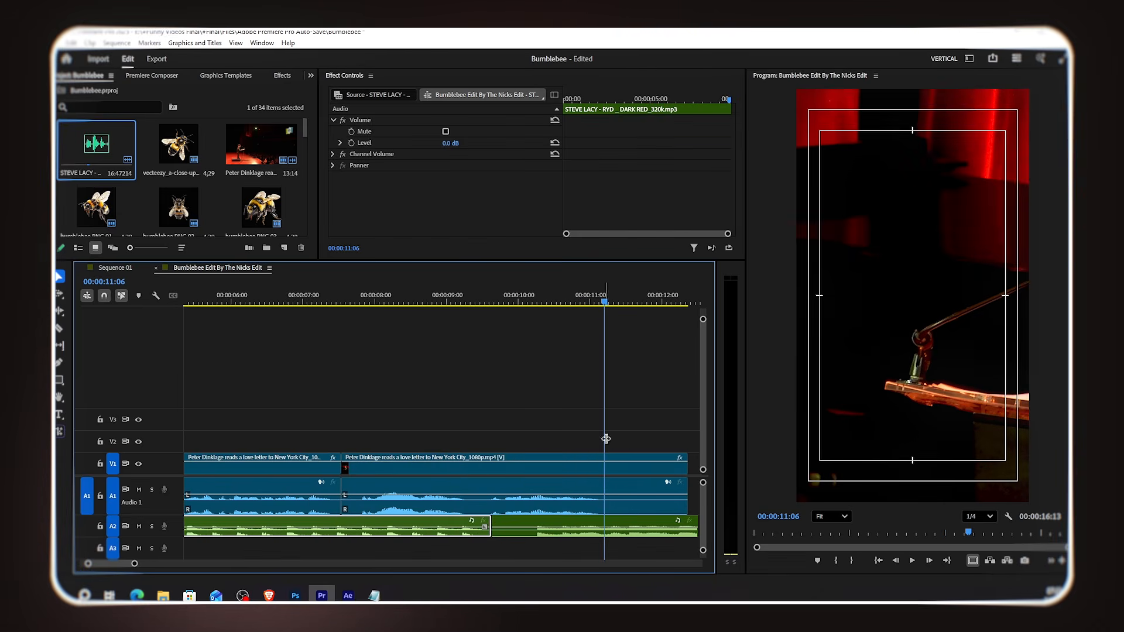
left_click_drag(545, 521, 611, 522)
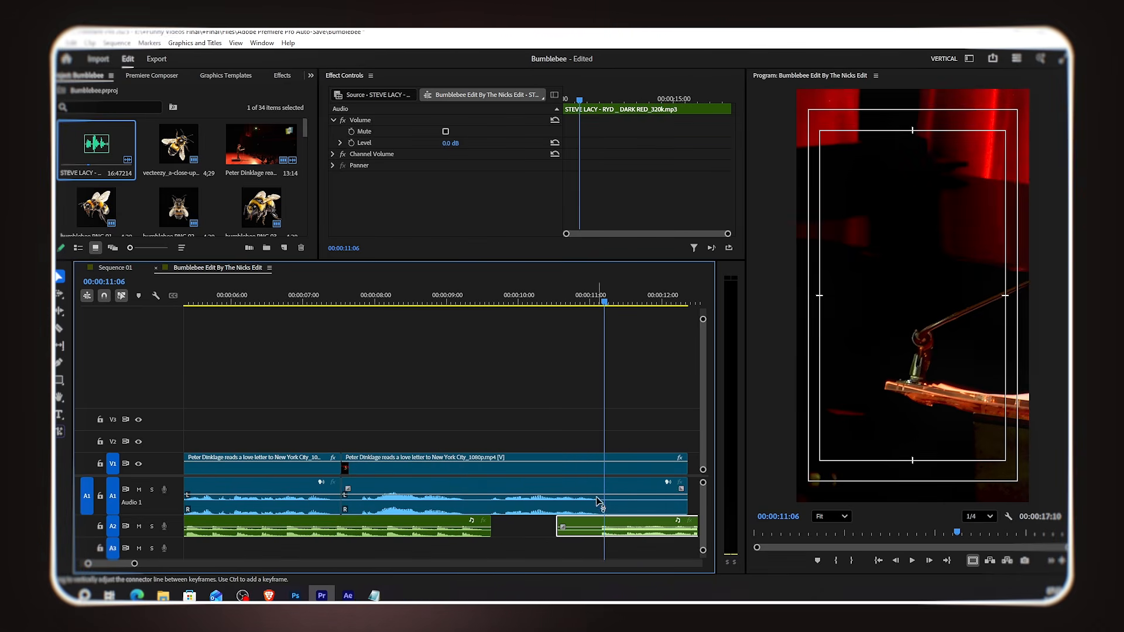
Step: Zoom out and play back the edited section from around the ten-second mark
key("minus")
scroll(599, 462, "down", 1)
left_click_drag(507, 303, 396, 315)
key("space")
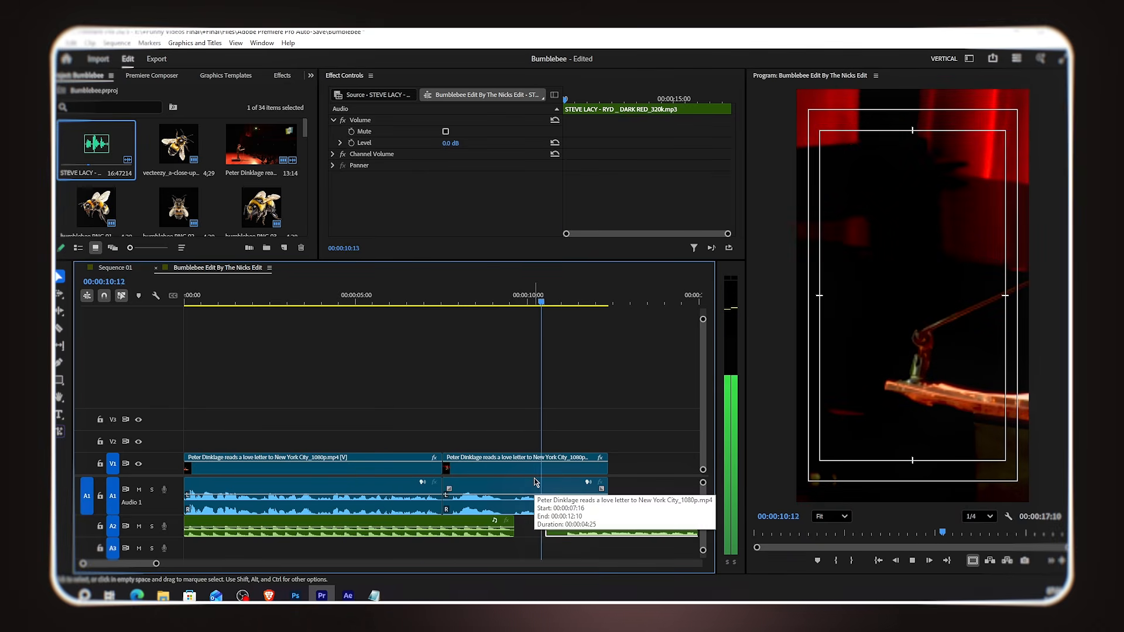
scroll(595, 491, "down", 2)
scroll(596, 491, "down", 2)
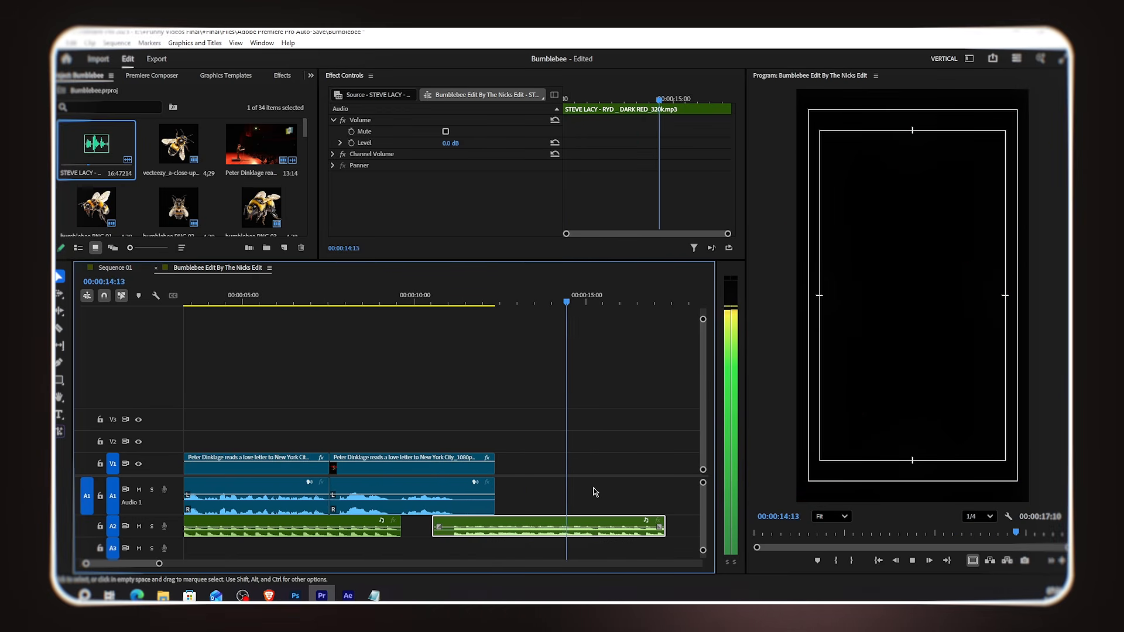
key("space")
Step: Trim the end of the second music segment shorter
left_click_drag(668, 525, 565, 531)
key("minus")
scroll(293, 515, "up", 4)
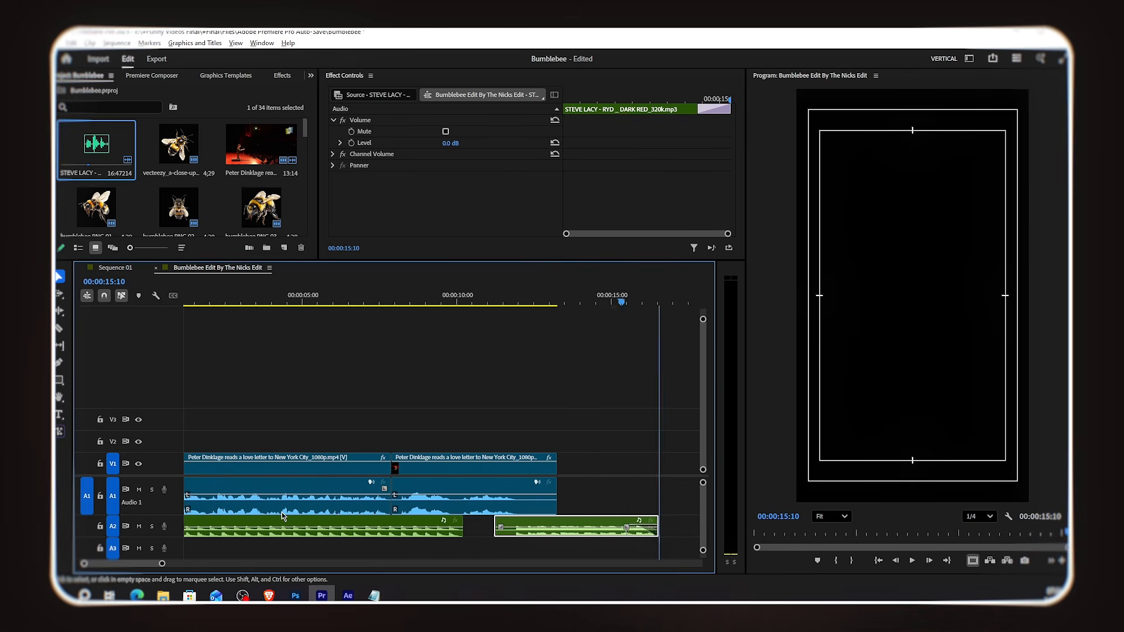
Step: Lower the music clip's volume to -7.6 dB
scroll(294, 515, "down", 2)
left_click(294, 525)
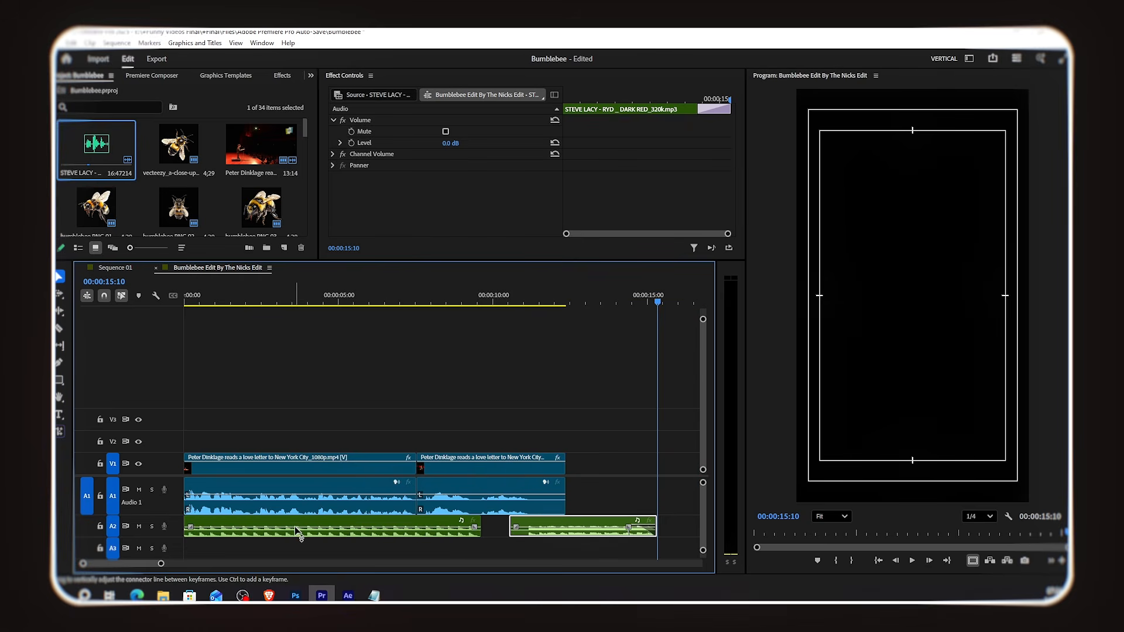
left_click_drag(296, 531, 297, 537)
Step: Create a text graphic at the sequence start by pasting 'according to all' into the program monitor
left_click_drag(220, 299, 178, 304)
scroll(239, 415, "up", 3)
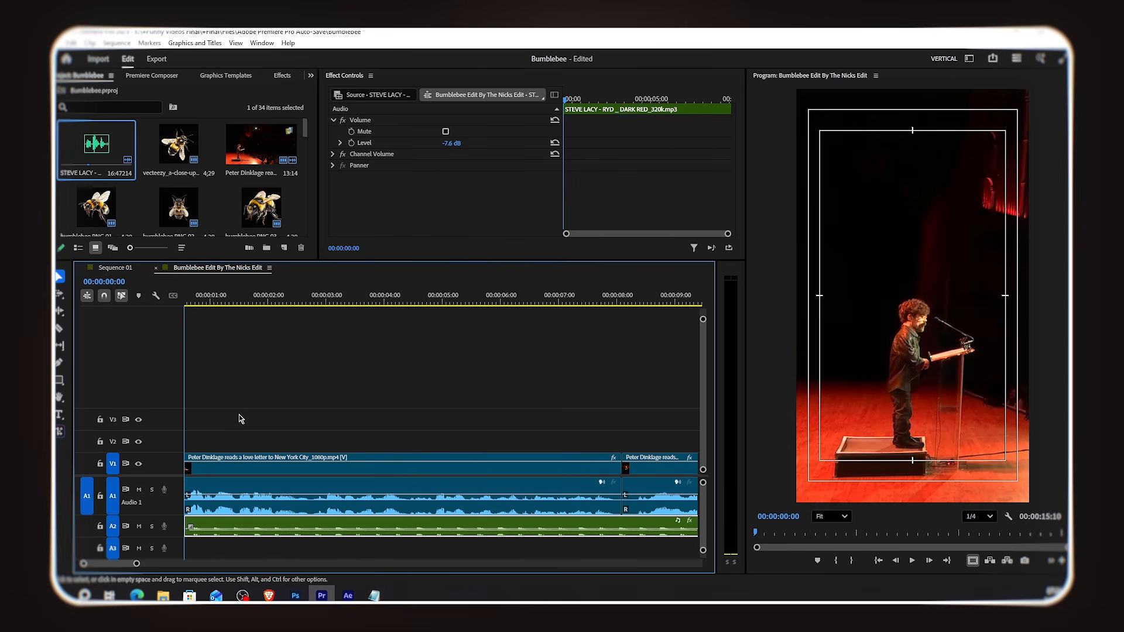
left_click(60, 415)
left_click(873, 248)
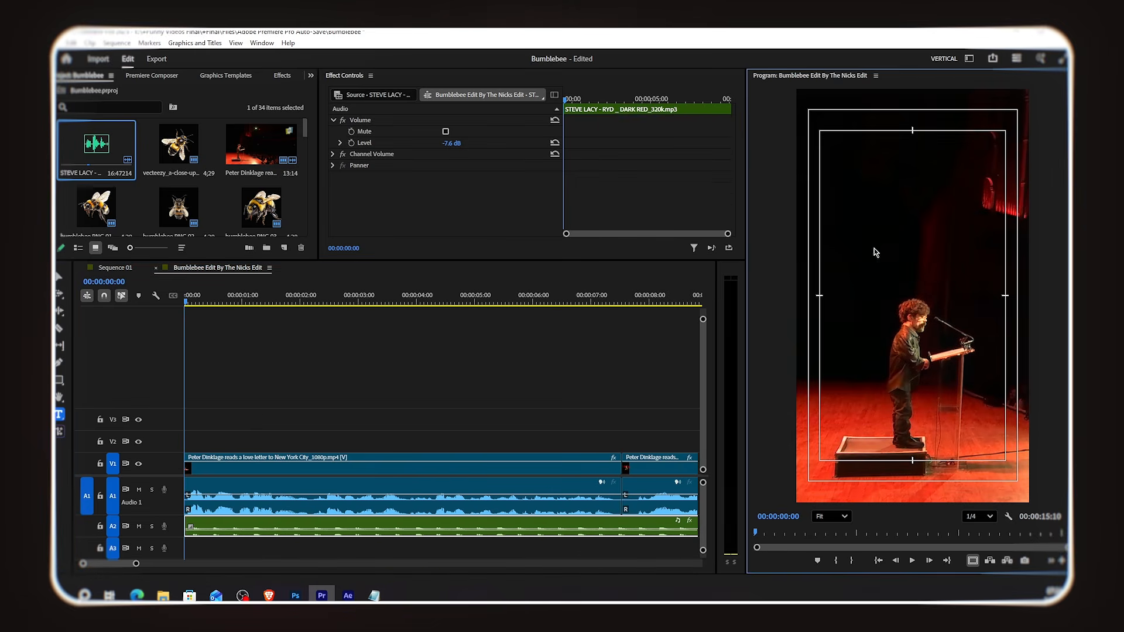
type("according to all")
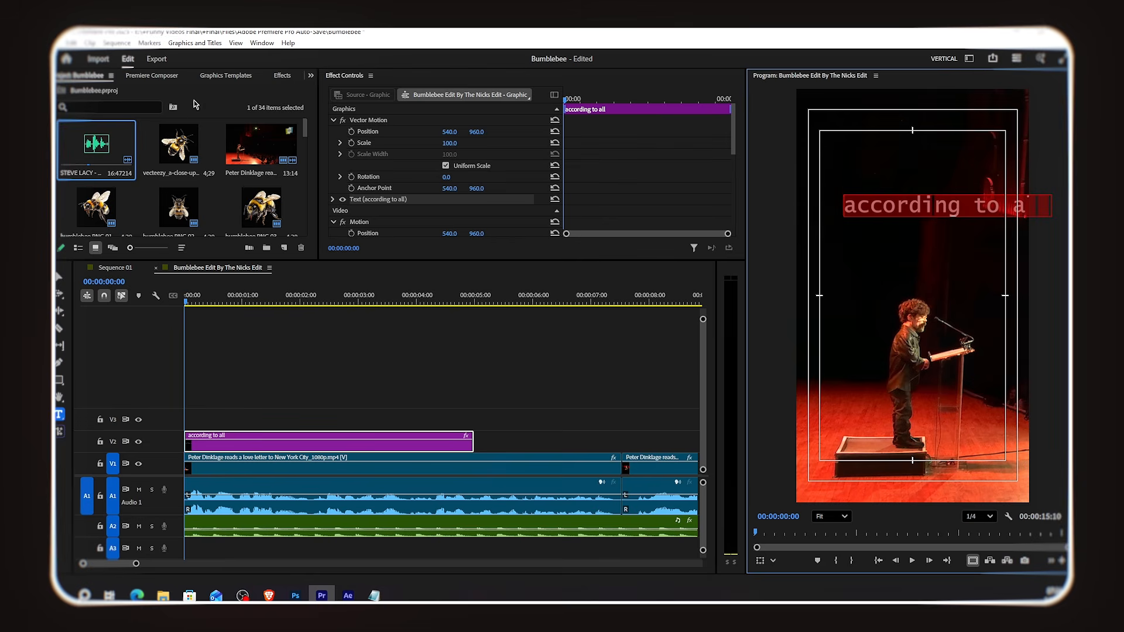
Step: Change the text's font to Helvetica Bold
left_click(104, 76)
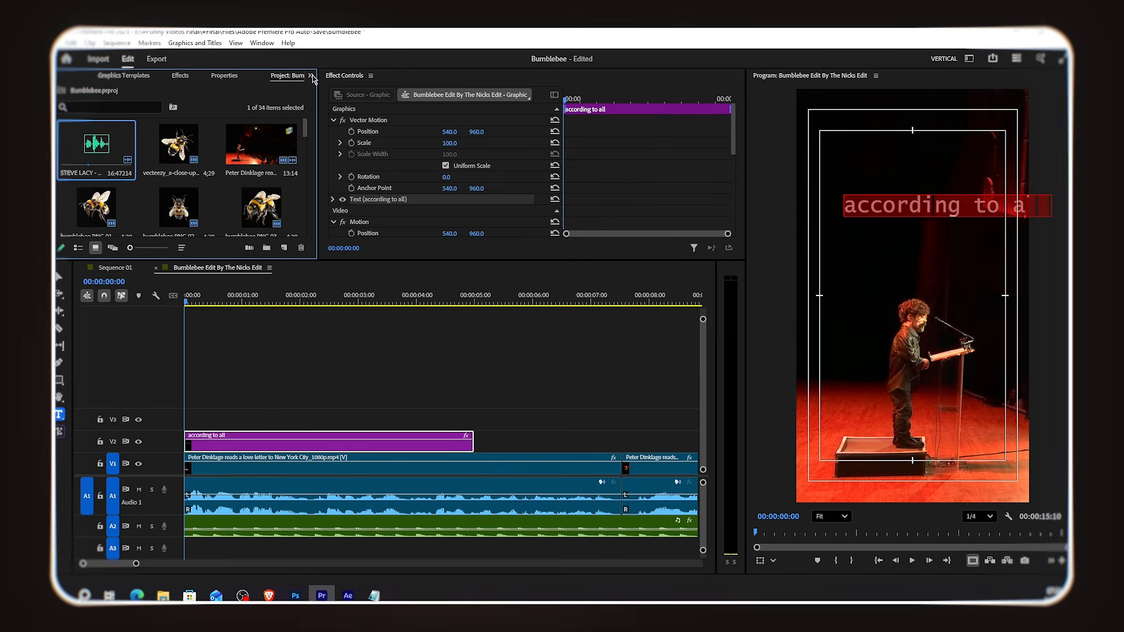
left_click(200, 76)
left_click(120, 183)
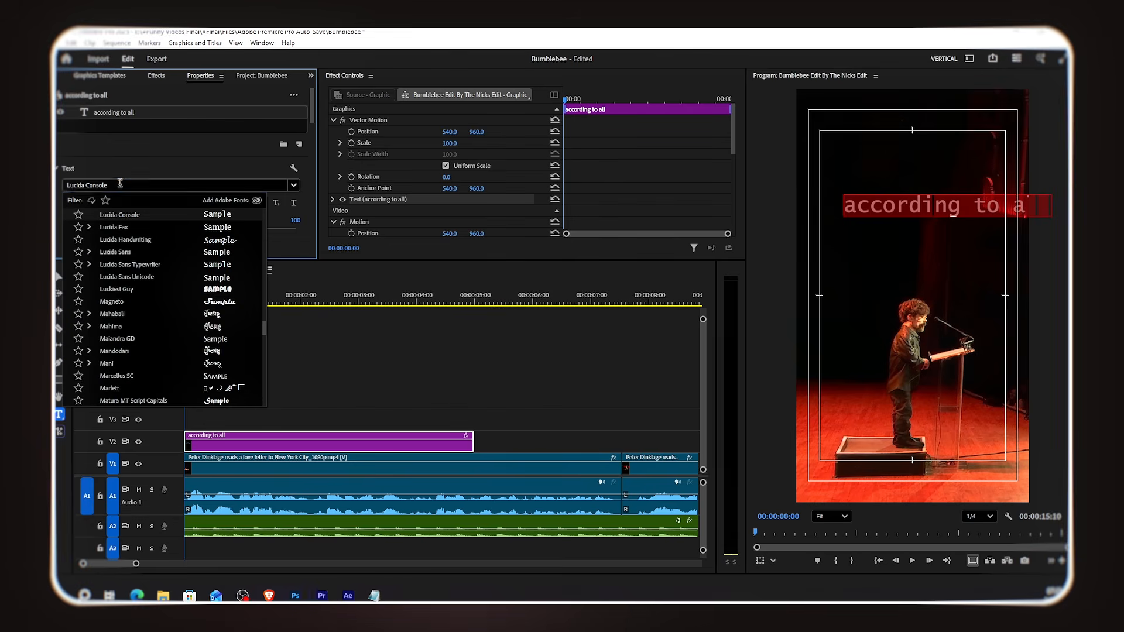
type("hel")
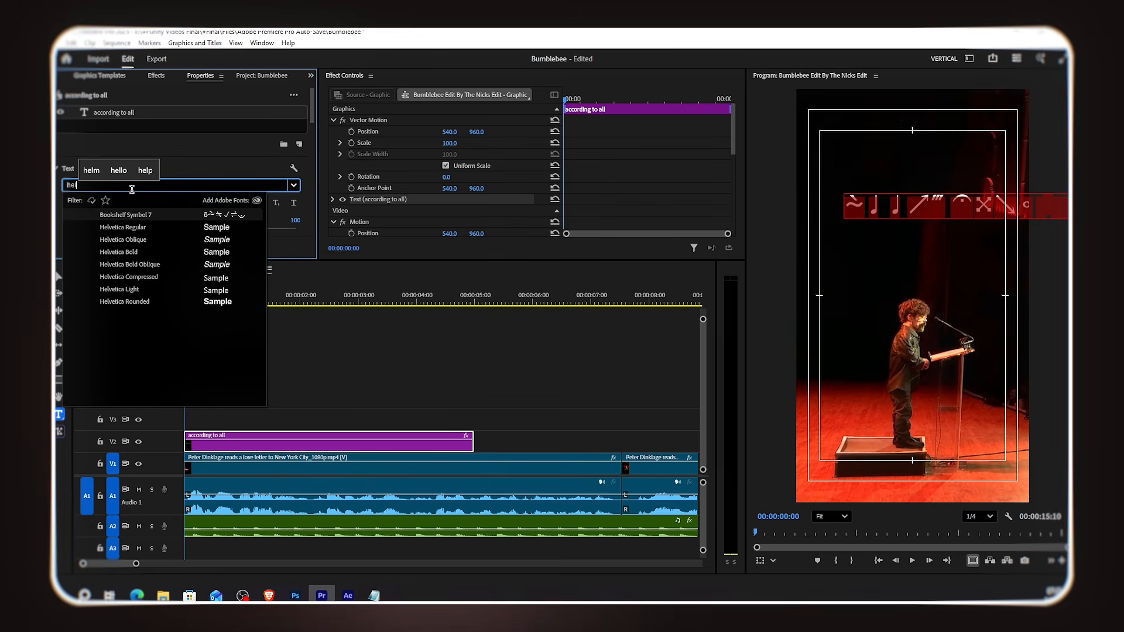
left_click(139, 252)
Step: Shrink the font size to 59 and move the text left
left_click_drag(122, 230, 100, 246)
left_click_drag(449, 132, 431, 131)
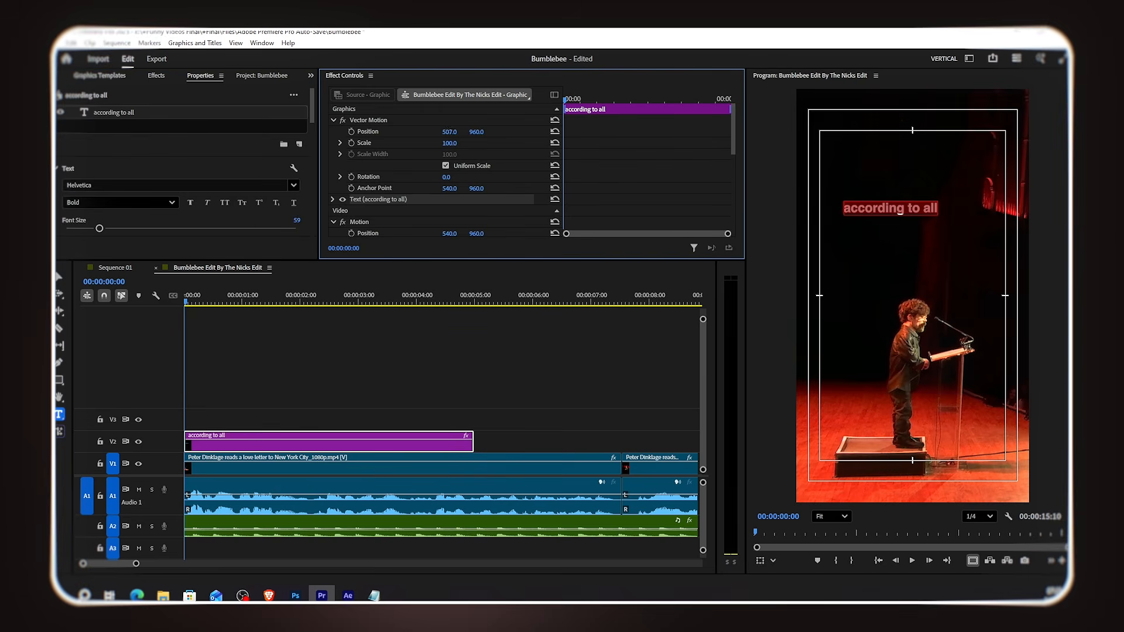
Step: Duplicate the text clip onto track V3
left_click(449, 340)
left_click_drag(261, 445, 269, 424, "alt")
Step: Copy 'aerodynamic laws' from Notepad and paste it as the duplicate text's content
left_click(378, 593)
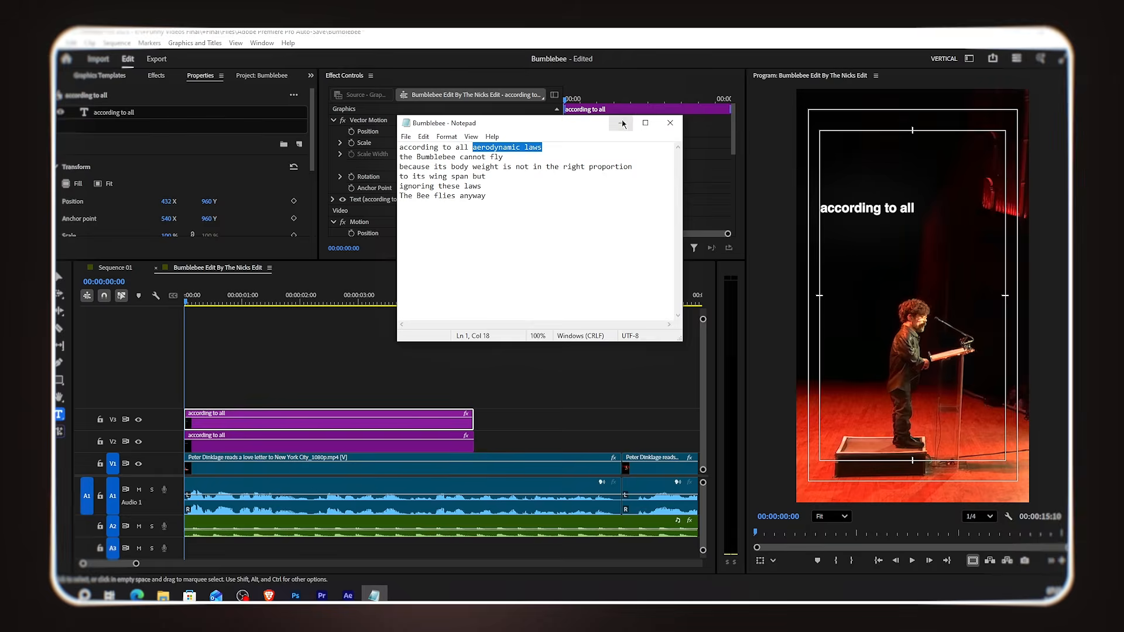
left_click(622, 123)
double_click(835, 209)
type("aerodynamic laws")
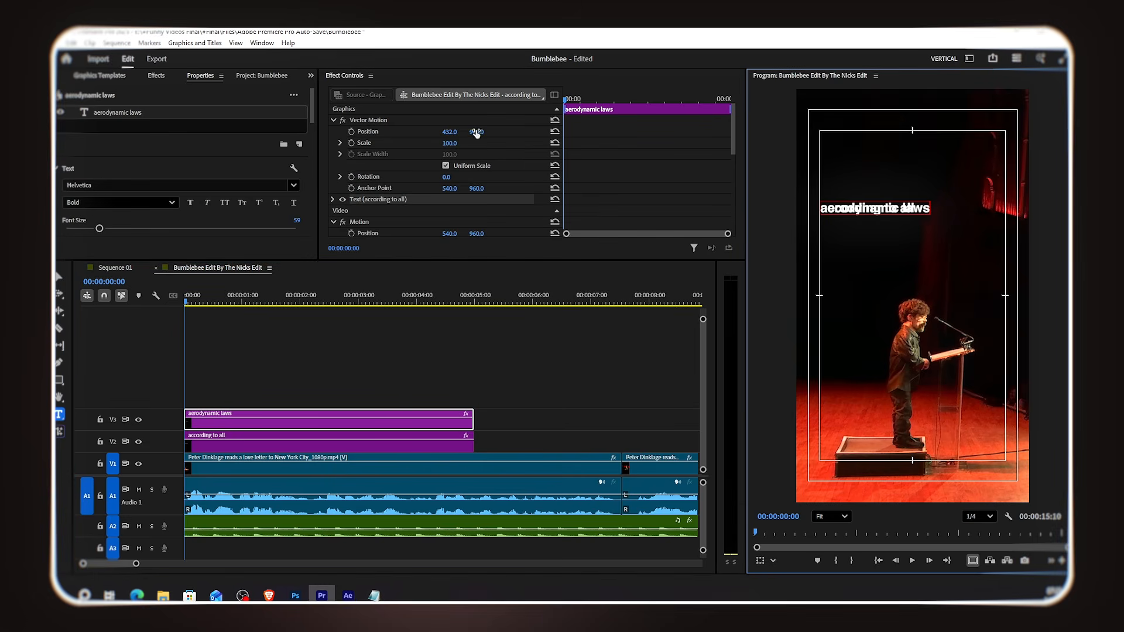
Step: Move the 'aerodynamic laws' text down to Y 1021 and change its font to Edwardian Script ITC
left_click_drag(478, 134, 514, 133)
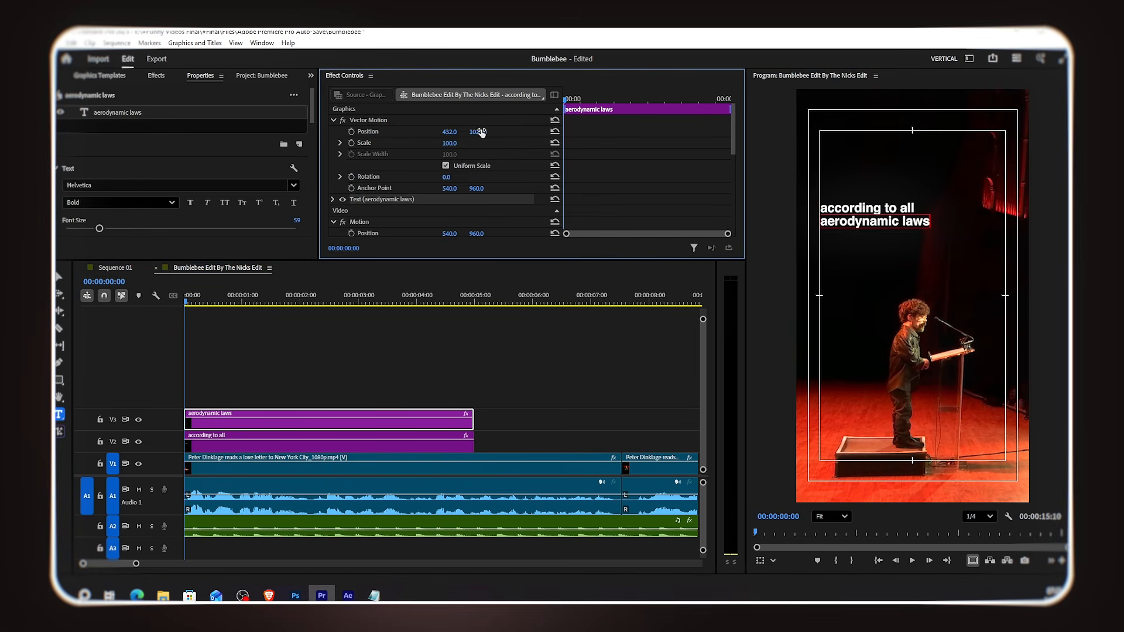
left_click(128, 180)
type("edw")
left_click(151, 216)
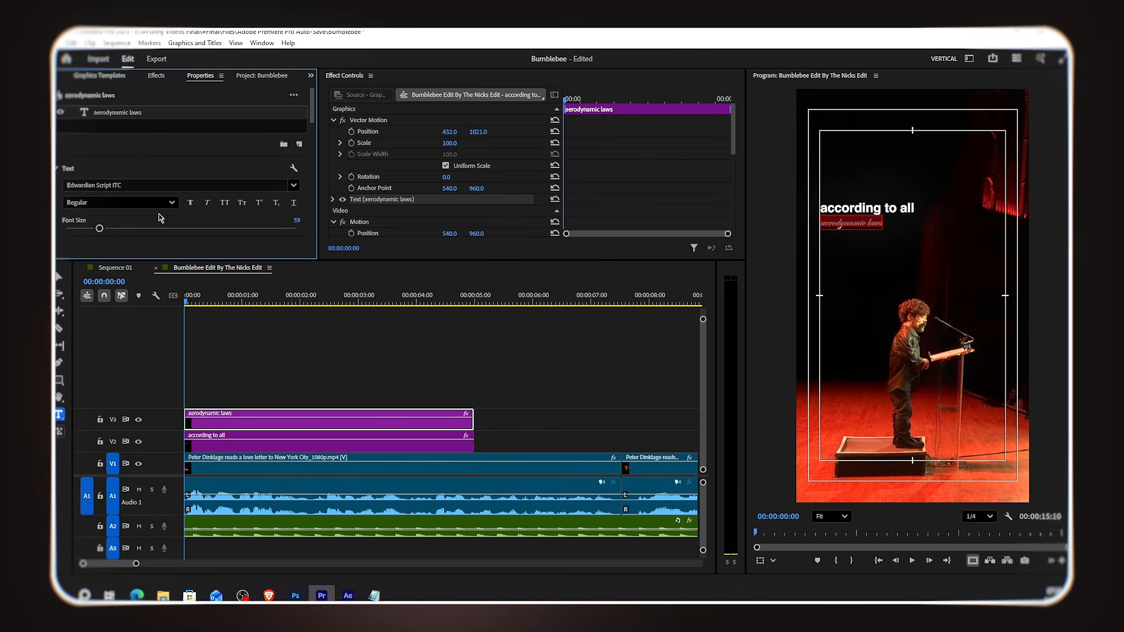
Step: Set the font size to 188 and break 'laws' onto a second line
left_click_drag(99, 229, 174, 229)
left_click(969, 222)
key("Return")
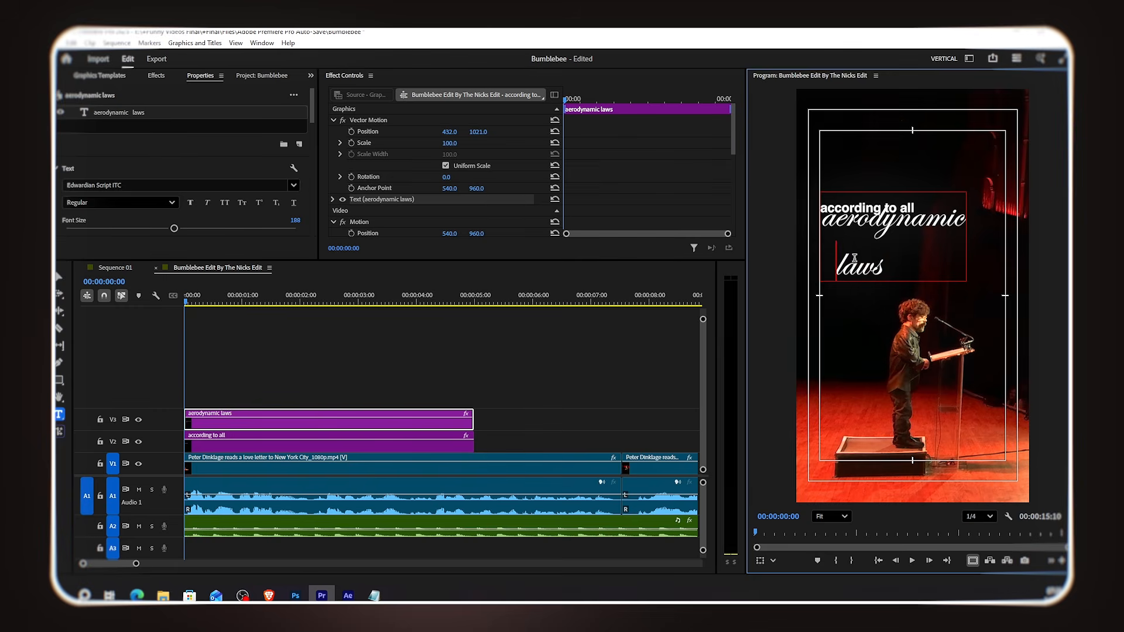
Step: Center-align the 'aerodynamic laws' text
scroll(191, 172, "down", 2)
left_click(85, 178)
mouse_move(311, 131)
left_mouse_down()
mouse_move(313, 187)
mouse_move(313, 124)
left_mouse_up()
left_click(182, 196)
Step: Select all of the text and set font size 204 with line spacing -129
left_click(916, 261)
key("ctrl+a")
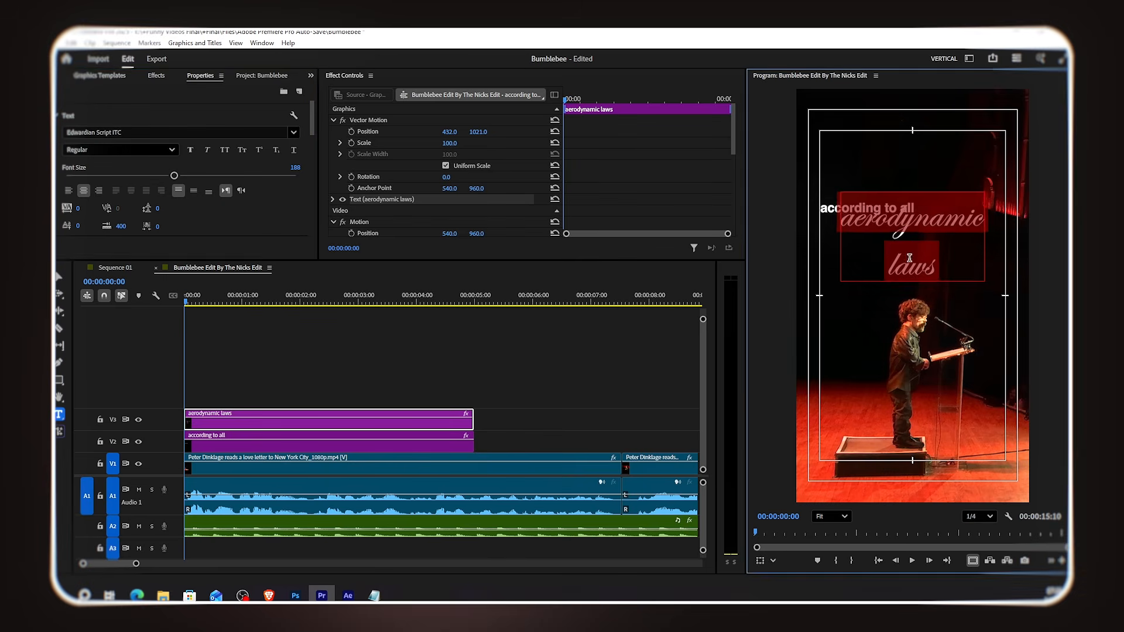
left_click_drag(179, 176, 92, 209)
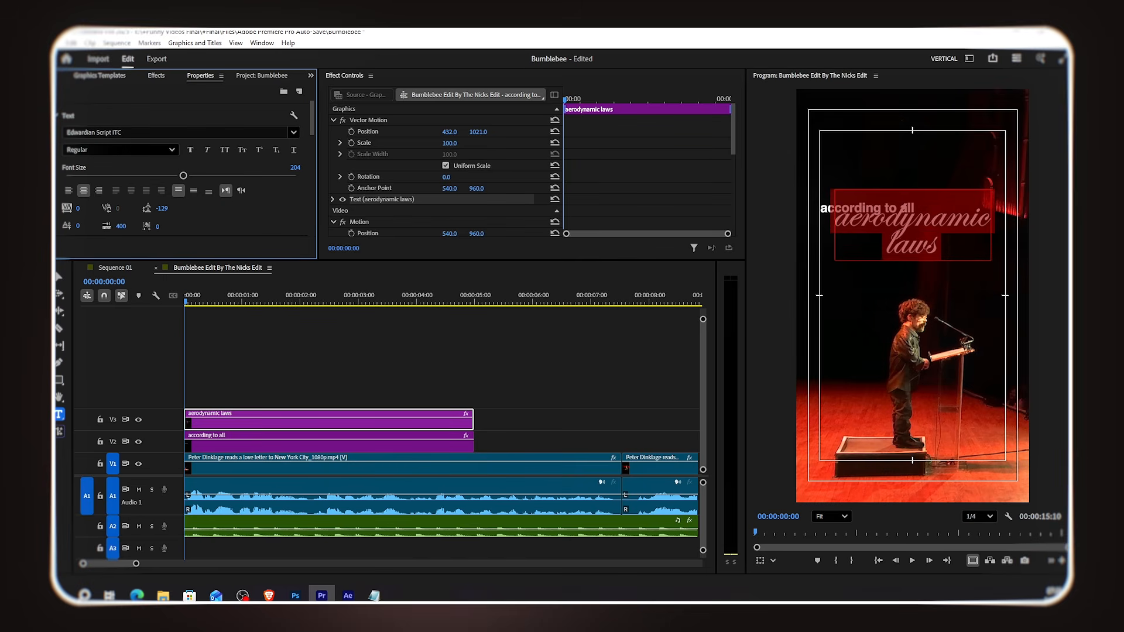
Step: Move the 'according to all' text right to X position 498
left_click(878, 243)
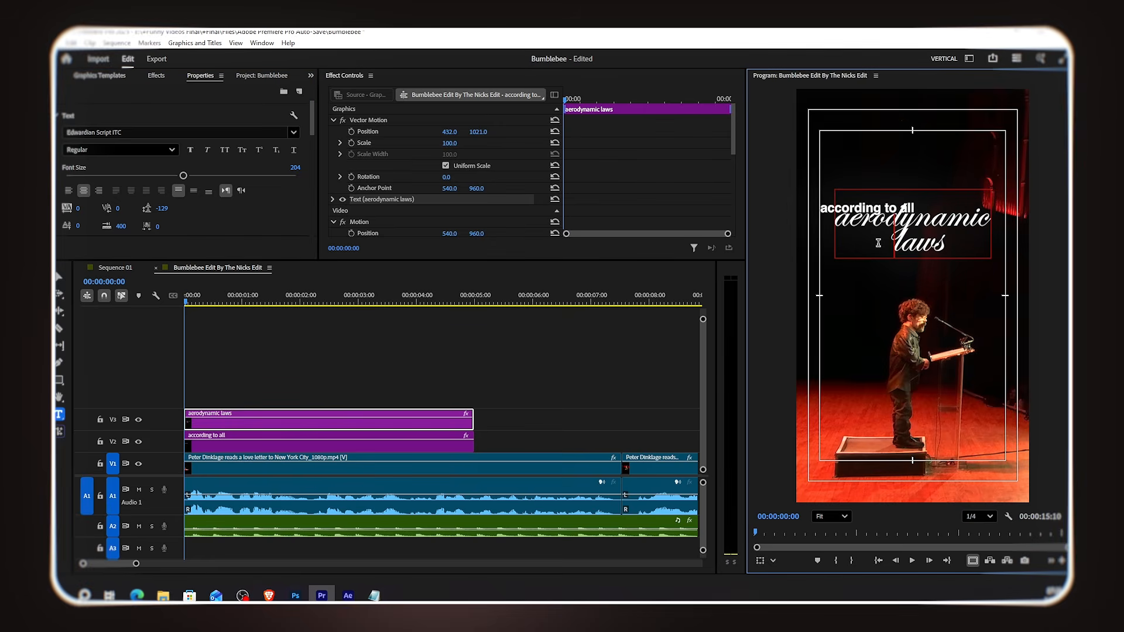
left_click(212, 436)
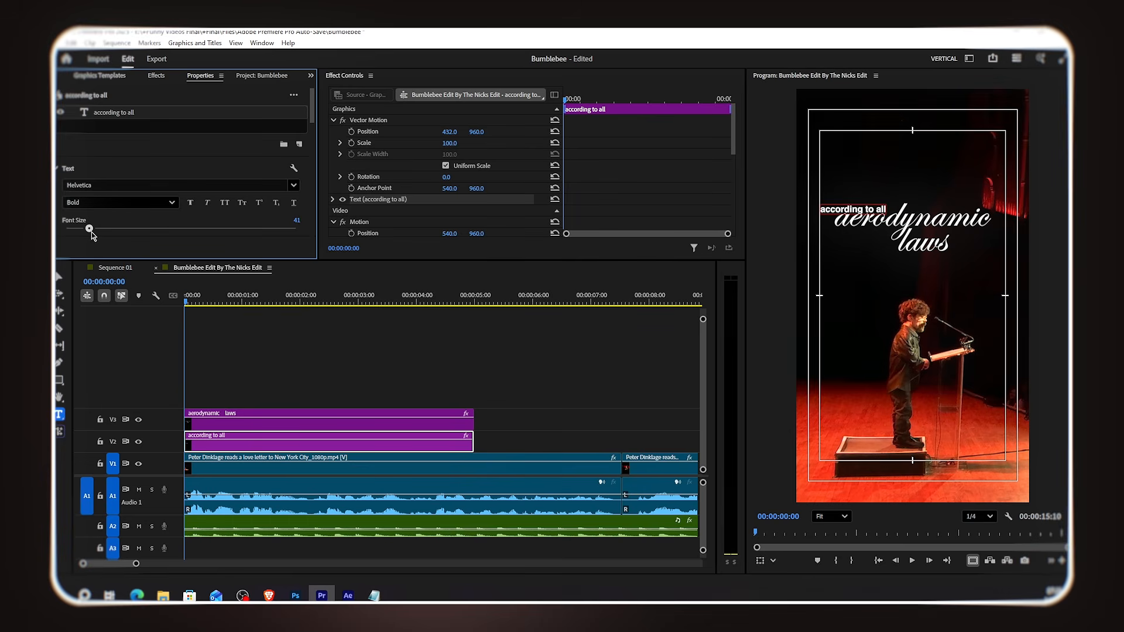
left_click_drag(449, 131, 462, 131)
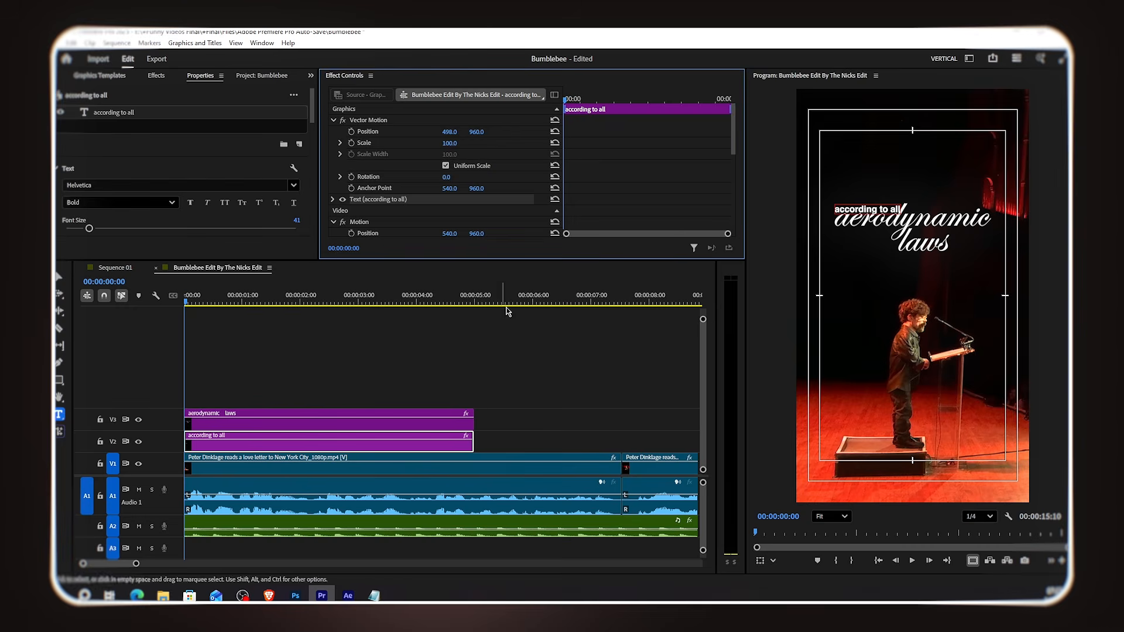
Step: Set the 'according to all' clip's blend mode to Difference
scroll(524, 154, "down", 6)
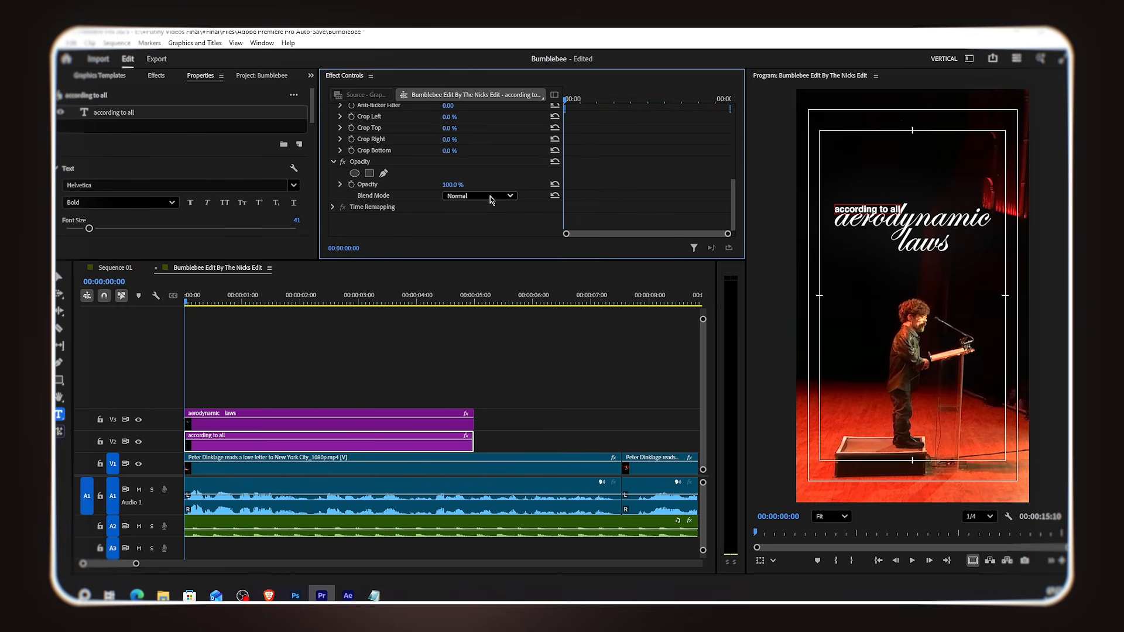
left_click(480, 198)
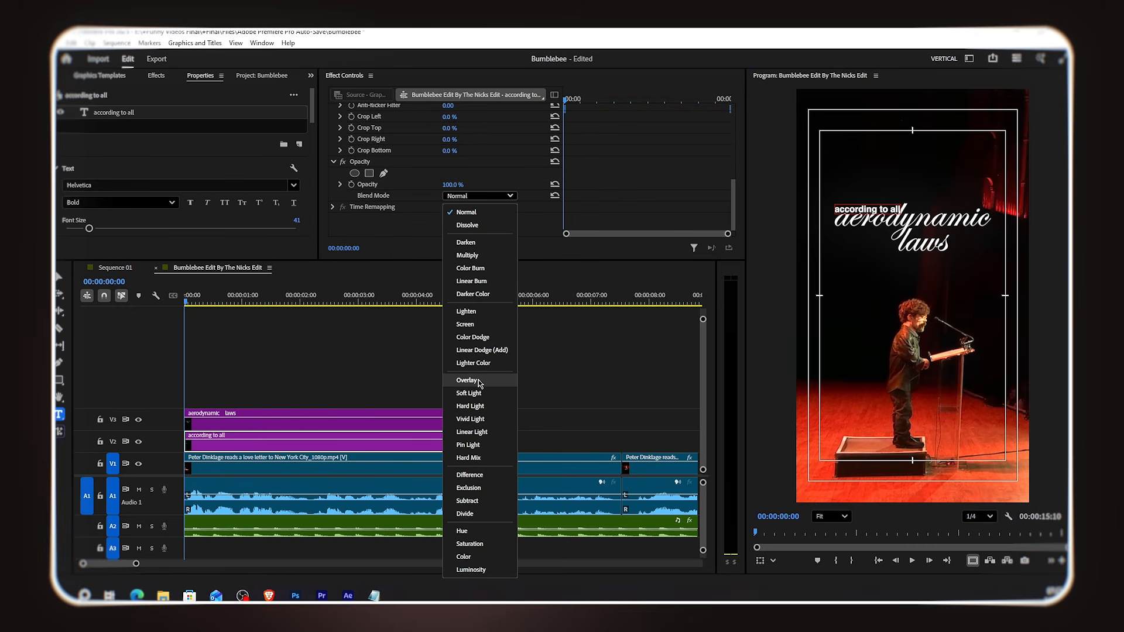
left_click(480, 475)
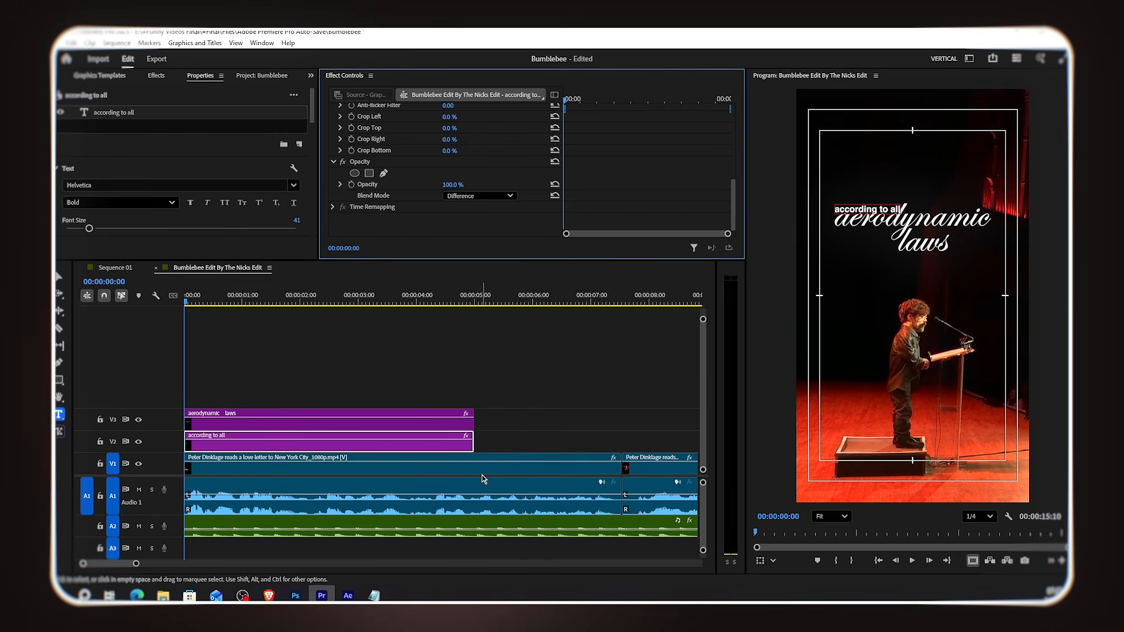
Step: Set the 'aerodynamic laws' clip's blend mode to Difference
left_click(440, 420)
scroll(484, 172, "down", 4)
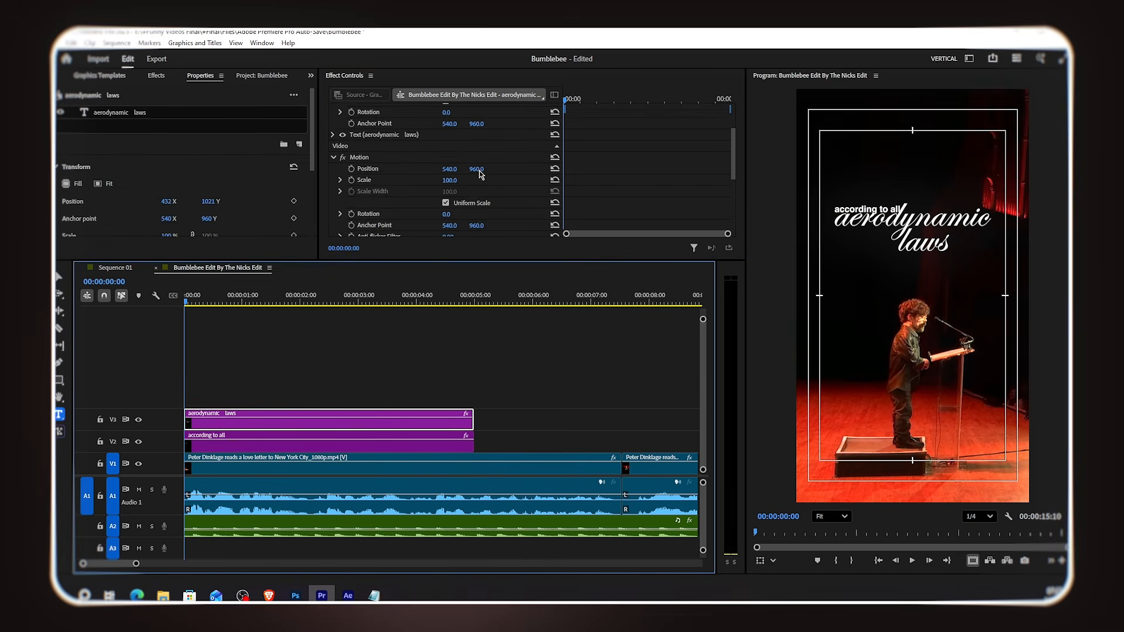
scroll(483, 171, "down", 2)
left_click(480, 198)
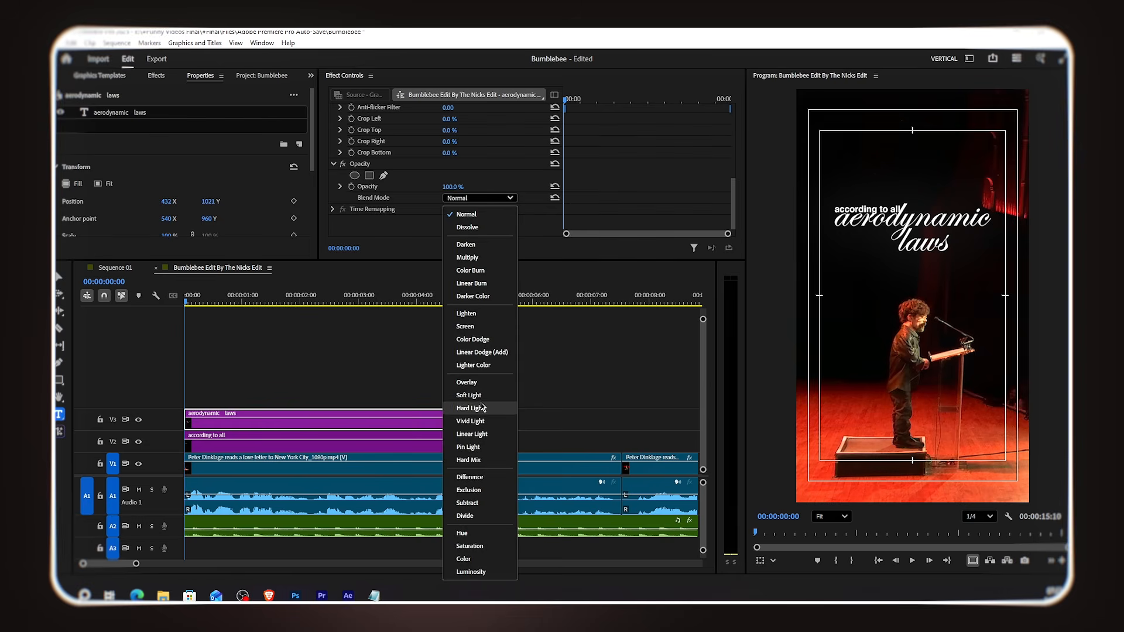
left_click(486, 477)
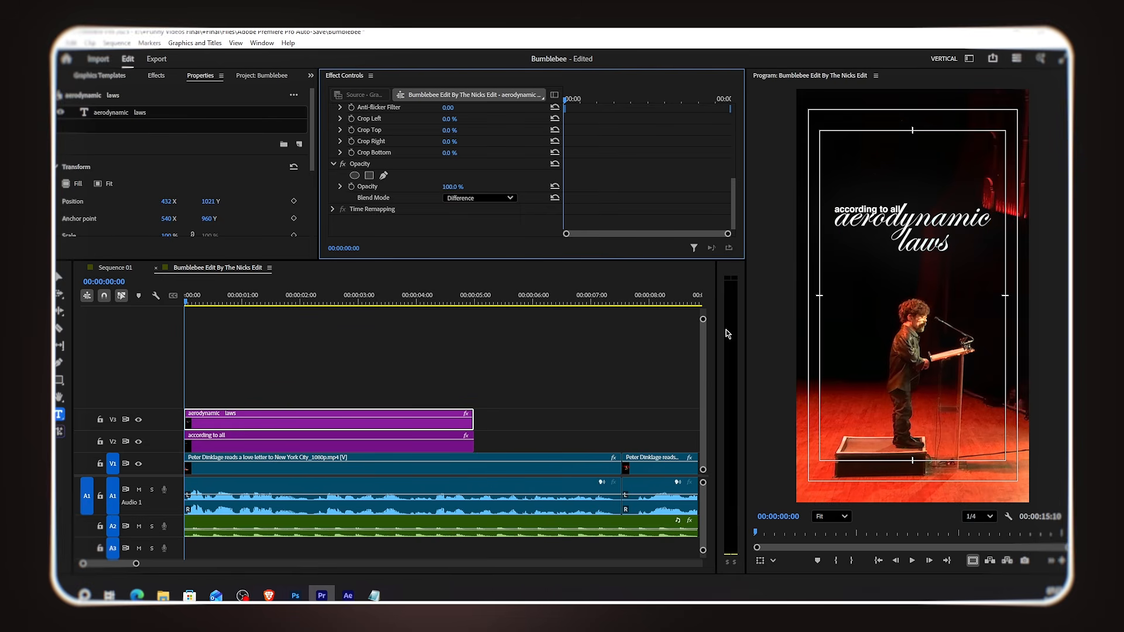
Step: Shift the 'aerodynamic laws' clip about 2 seconds 16 frames later on the timeline
left_click(234, 359)
key("=")
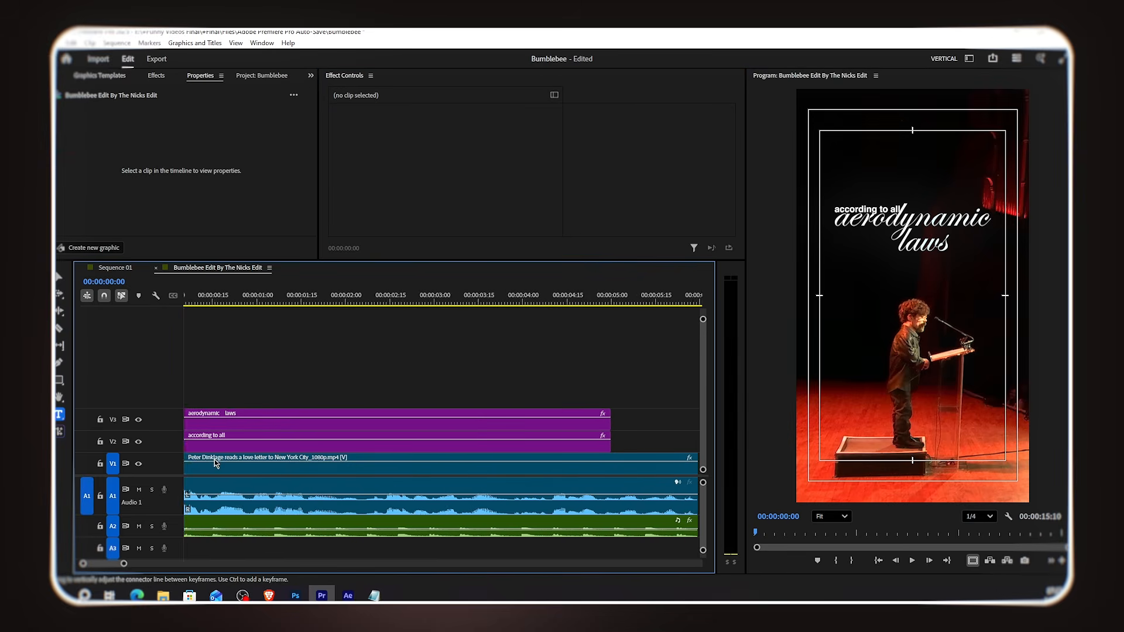
left_click_drag(237, 424, 372, 429)
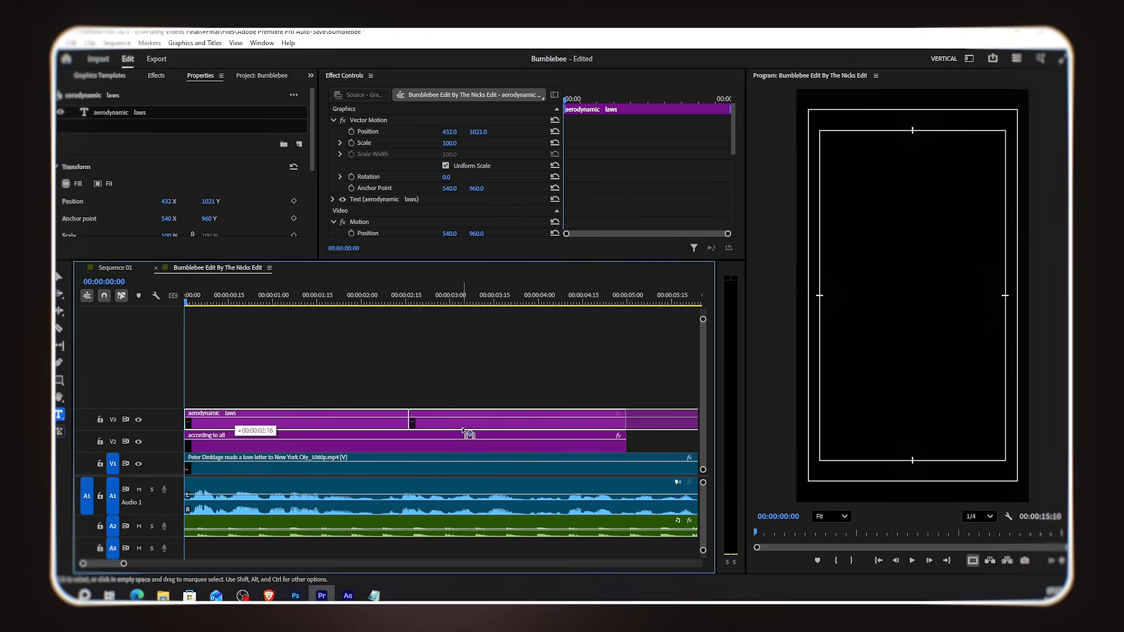
left_click_drag(466, 431, 459, 432)
Step: Split the 'according to all' clip at about 00:00:00:11
left_click_drag(184, 310, 216, 333)
left_click(246, 435)
key("ctrl+k")
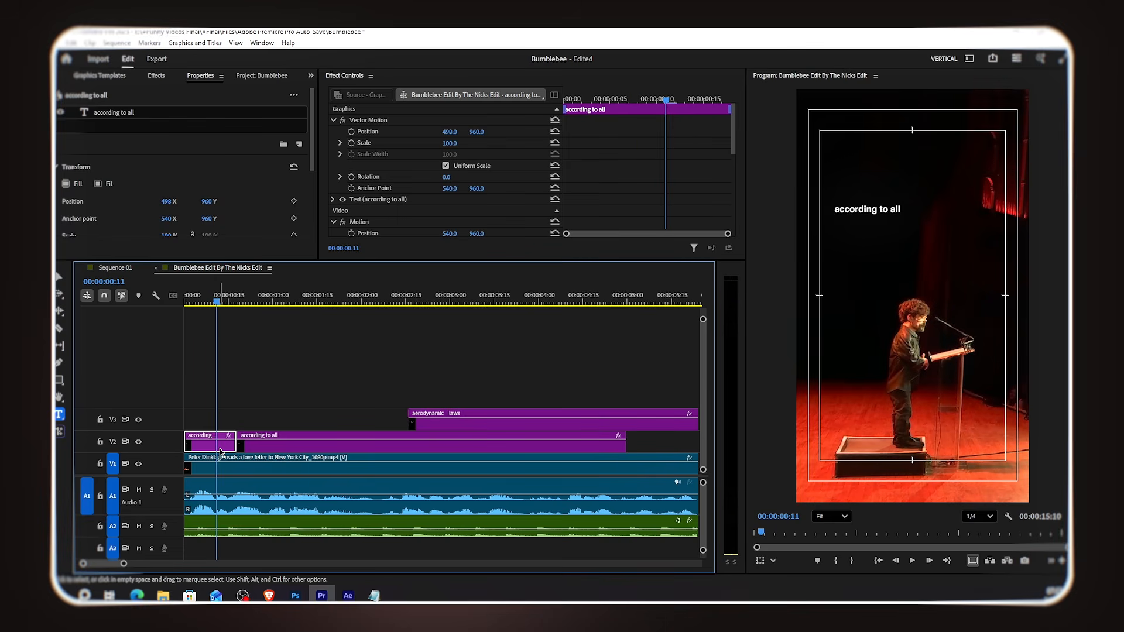
Step: Split the start of the 'according to all' clip into two short segments and select both
key("ctrl+k")
left_click_drag(244, 443, 251, 443)
left_click_drag(217, 302, 252, 316)
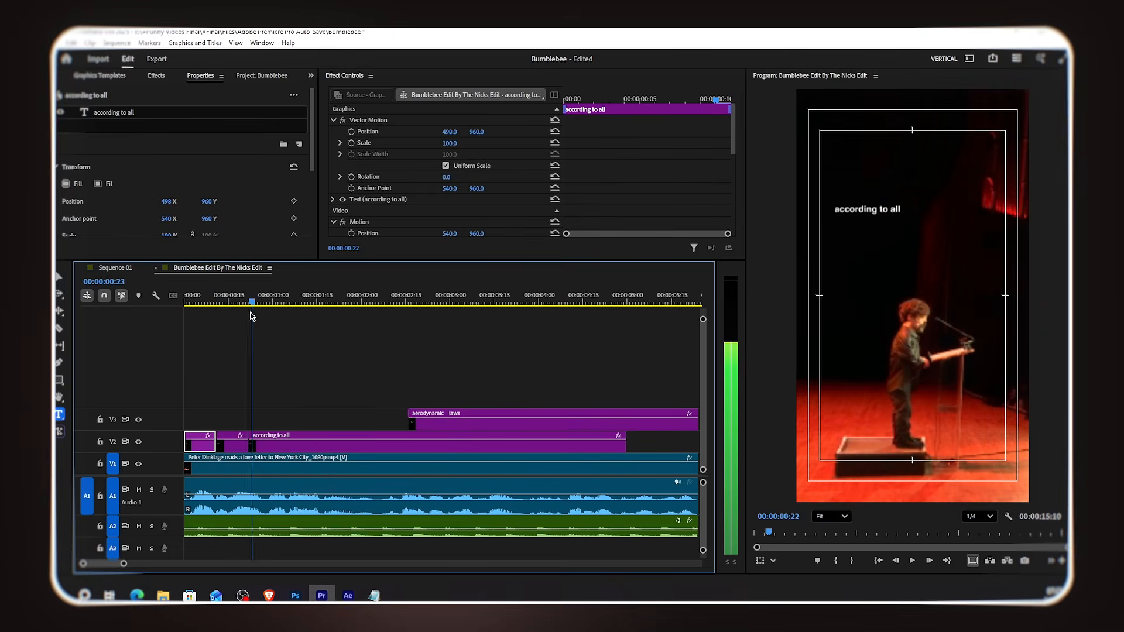
left_click(231, 419)
left_click_drag(245, 403, 221, 429)
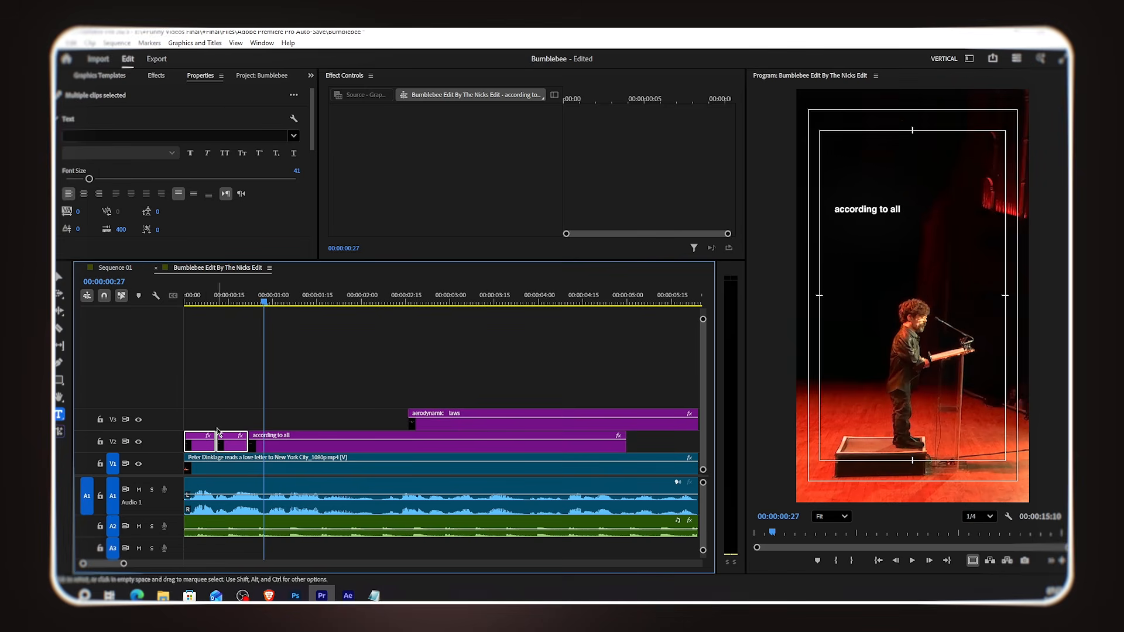
Step: Search the effects for crop and apply the Crop effect to the selected segments
left_click(156, 76)
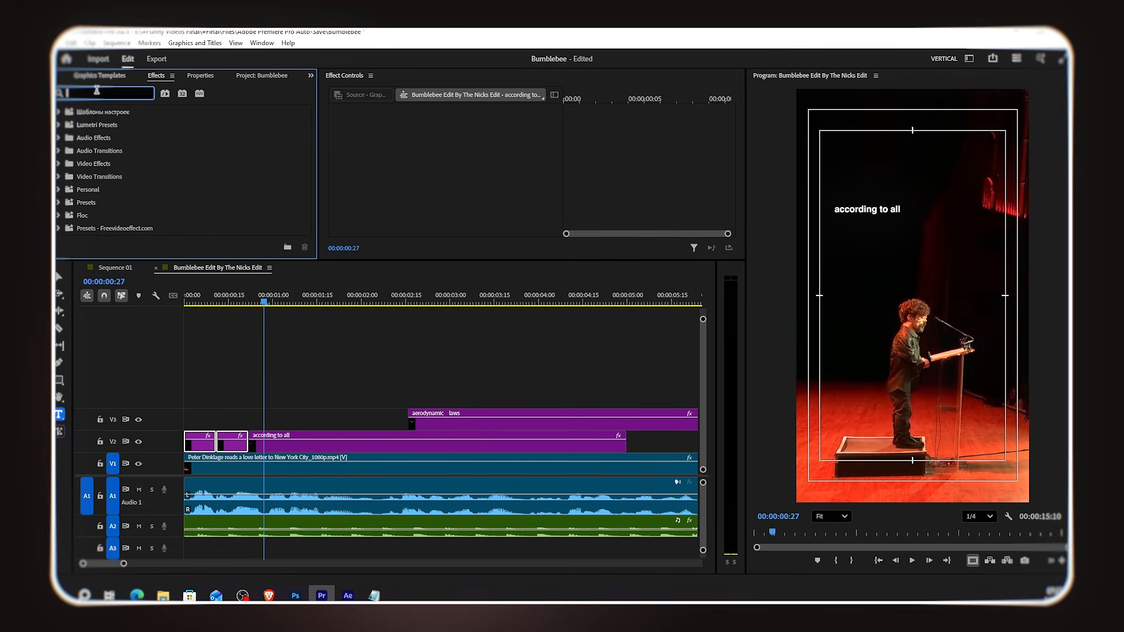
type("cro")
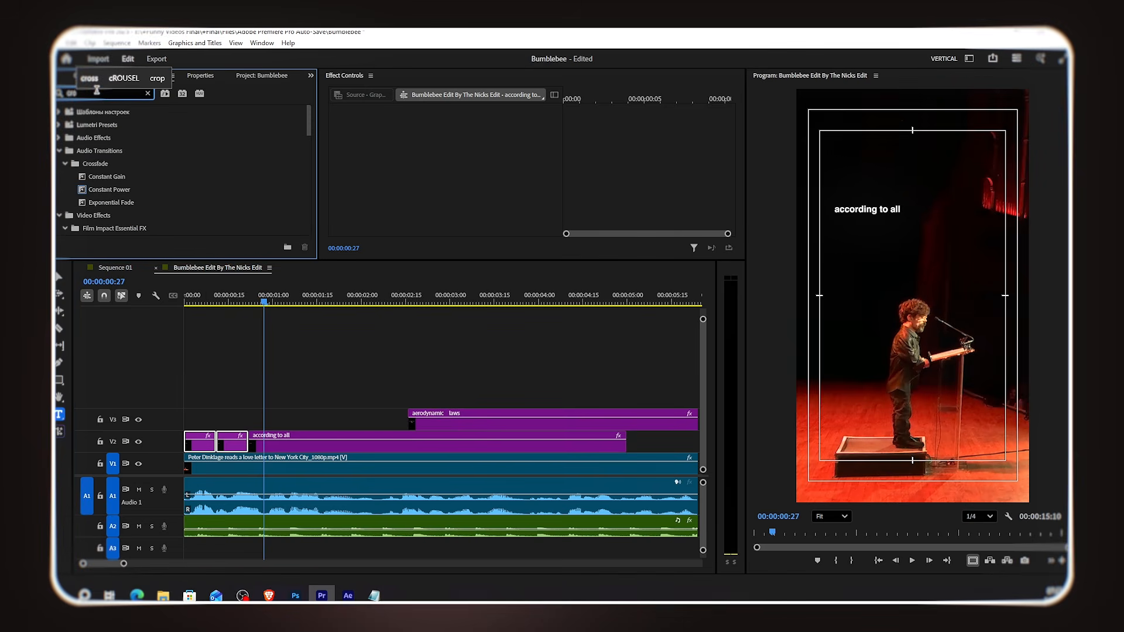
type("p")
scroll(183, 198, "down", 1)
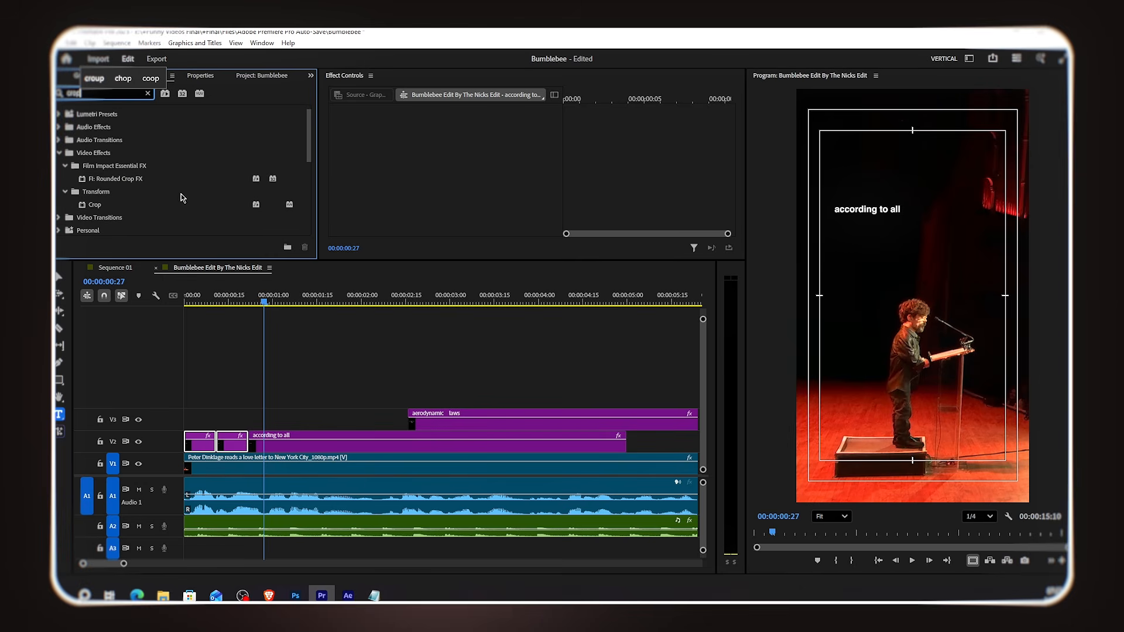
left_click_drag(111, 206, 159, 297)
Step: Crop the second segment's right side to 60% so the last word is hidden
left_click(263, 381)
left_click(232, 444)
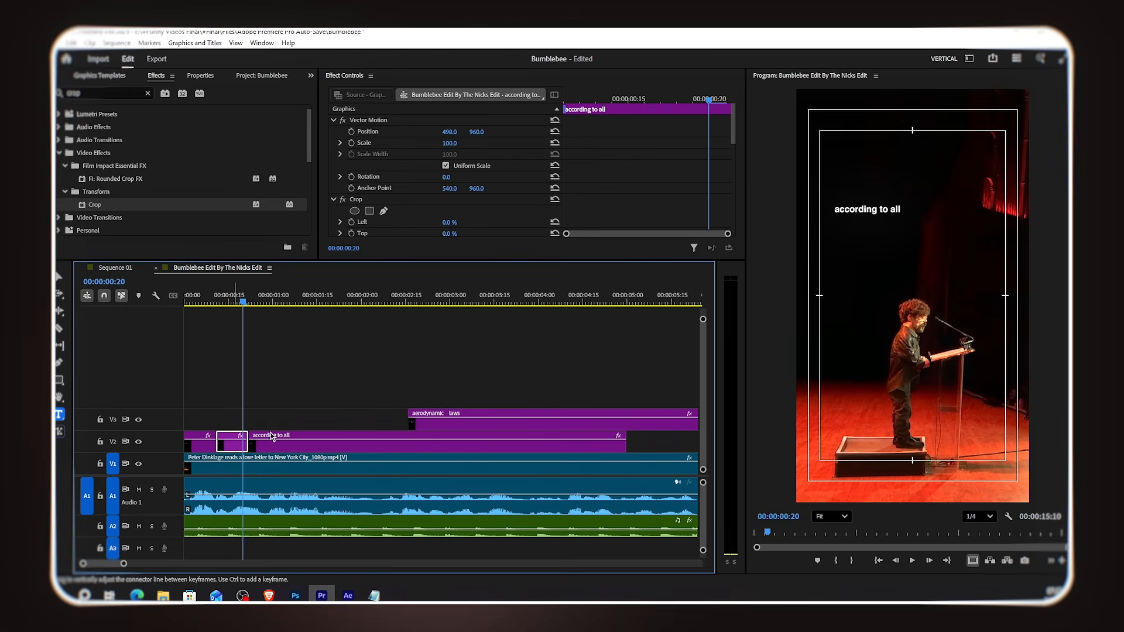
scroll(484, 192, "down", 3)
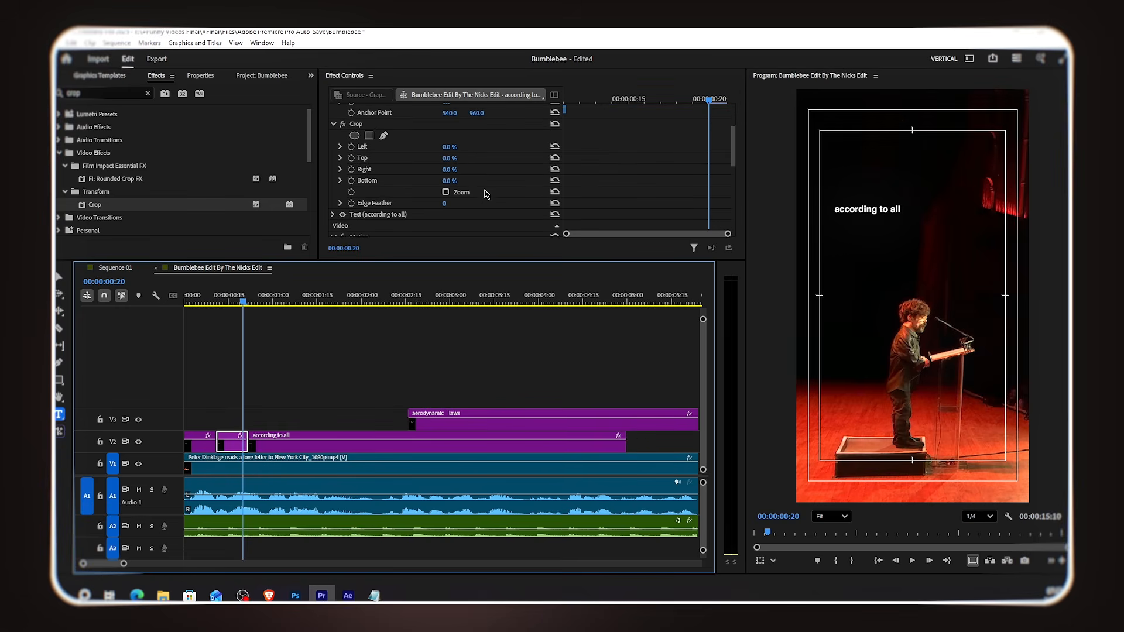
left_click(372, 135)
left_click(1026, 296)
left_click_drag(1026, 296, 893, 290)
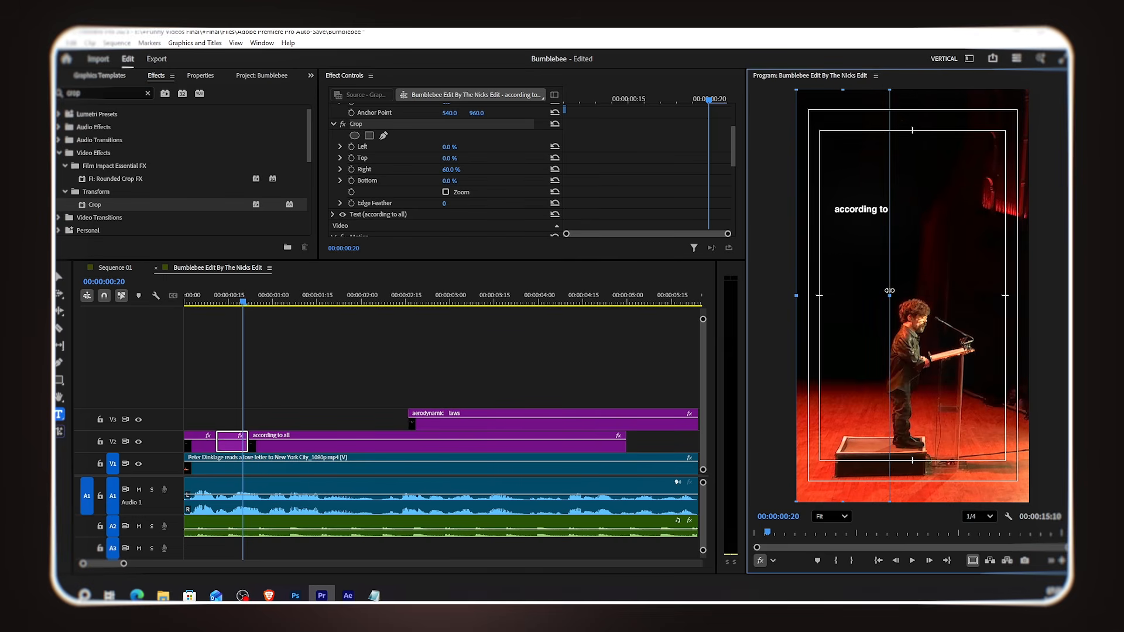
Step: Crop the first segment's right side so only 'according' shows
left_click(208, 300)
left_click(200, 444)
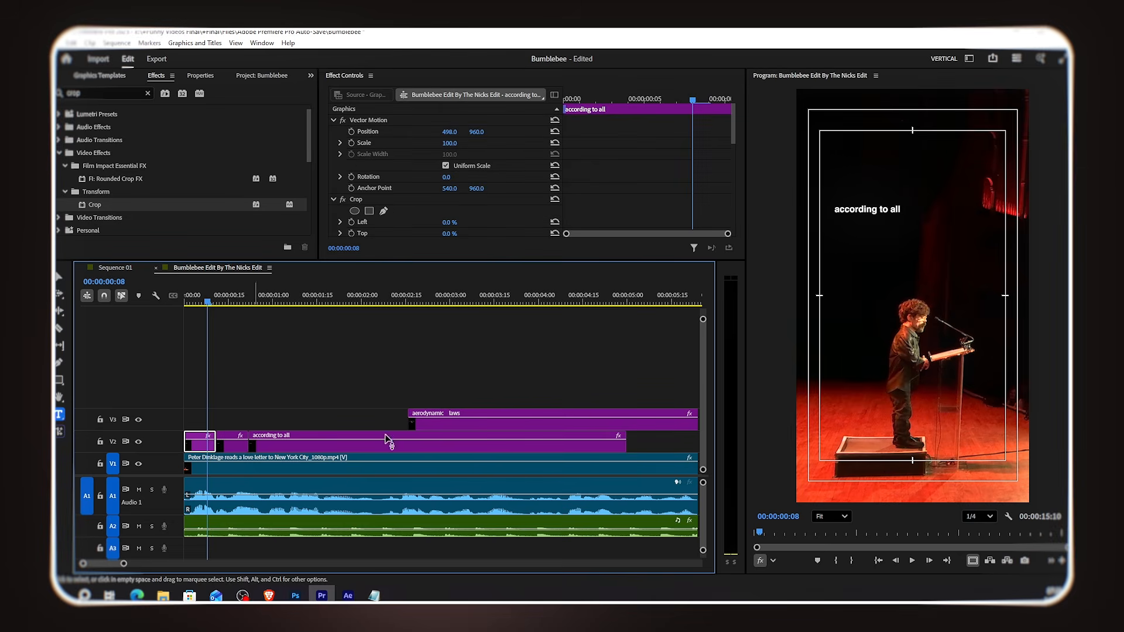
left_click(382, 199)
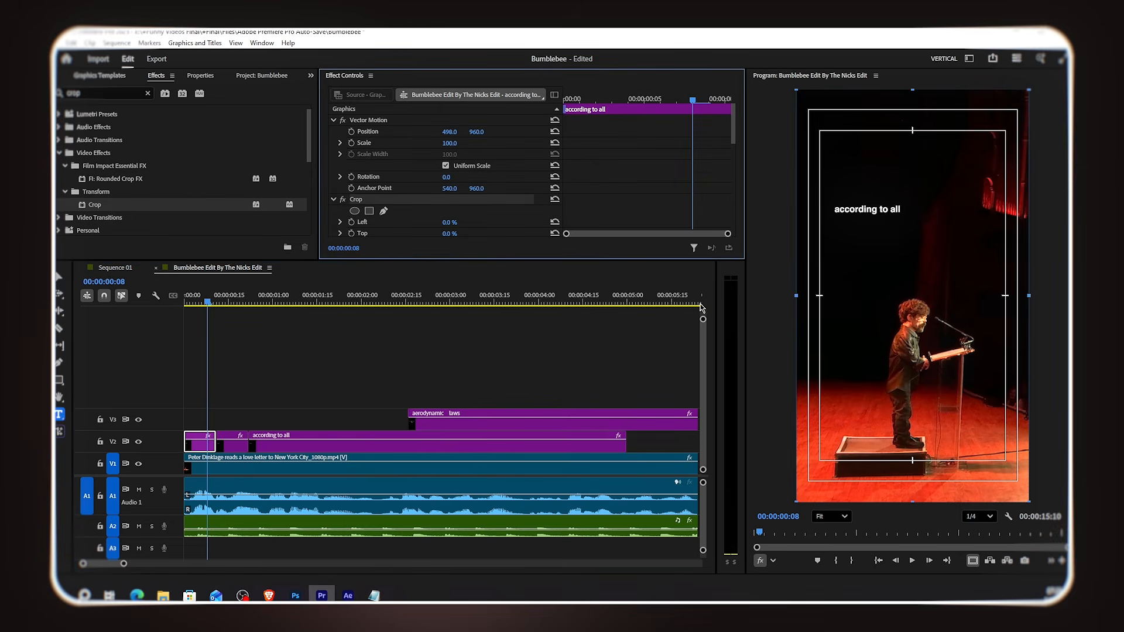
left_click_drag(1033, 295, 908, 291)
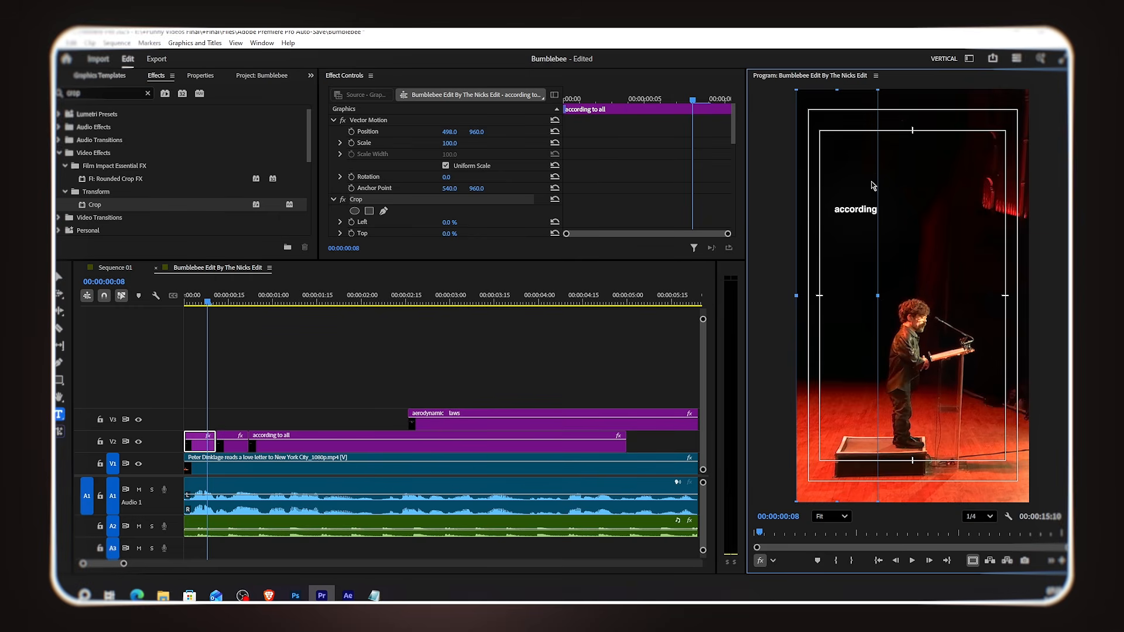
Step: Play back the opening of the edit from the start
left_click(261, 401)
left_click(194, 303)
key("space")
Step: Move the 'aerodynamic laws' clip earlier to start at about 00:00:01:00
key("space")
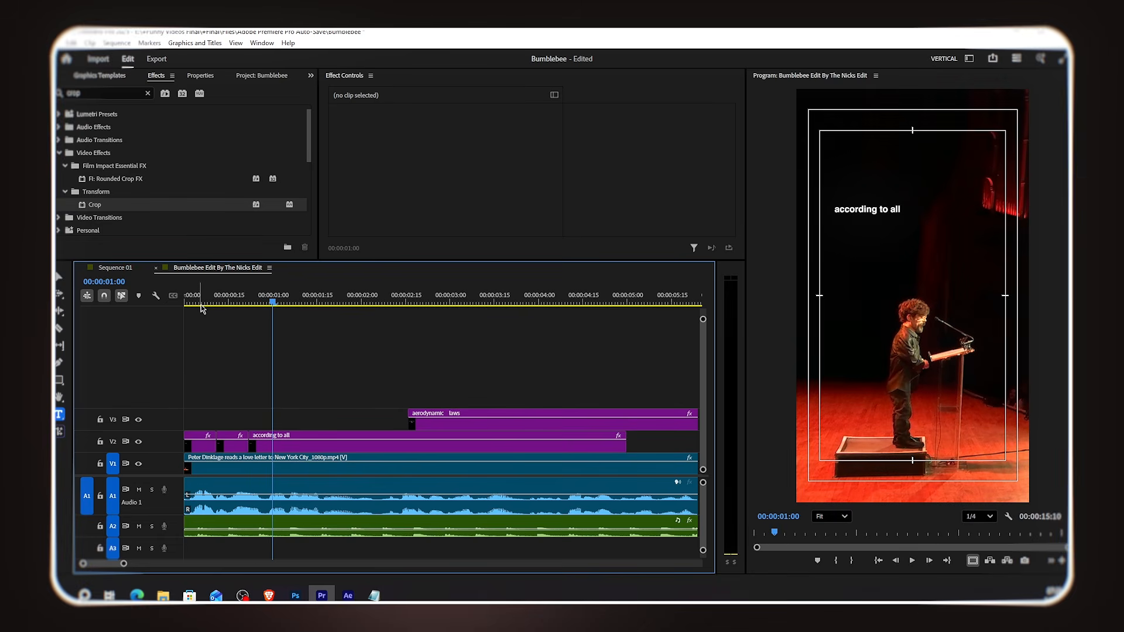
left_click_drag(439, 424, 307, 422)
key("space")
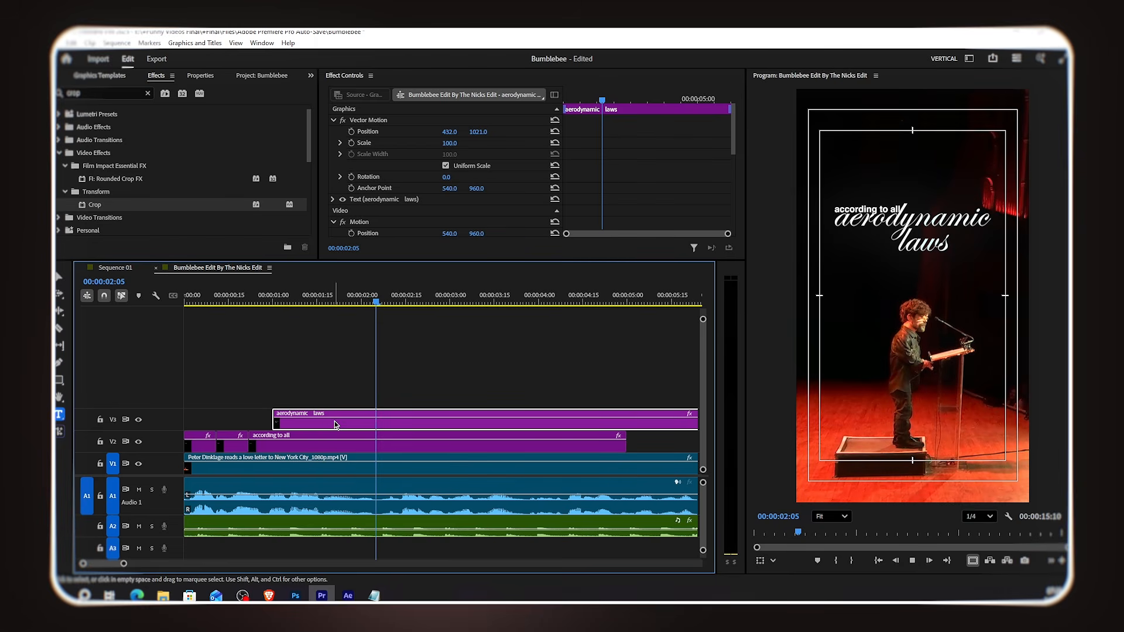
Step: Cut both text clips at 00:00:02:06 and delete their later parts
left_click(381, 304)
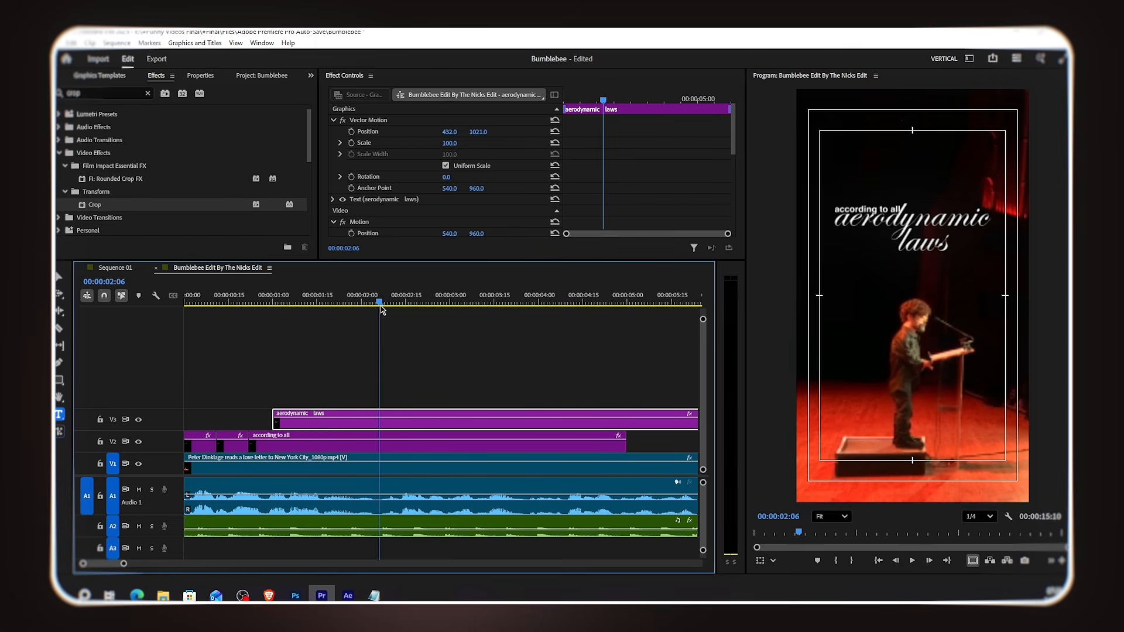
left_click_drag(422, 376, 411, 436)
key("ctrl+k")
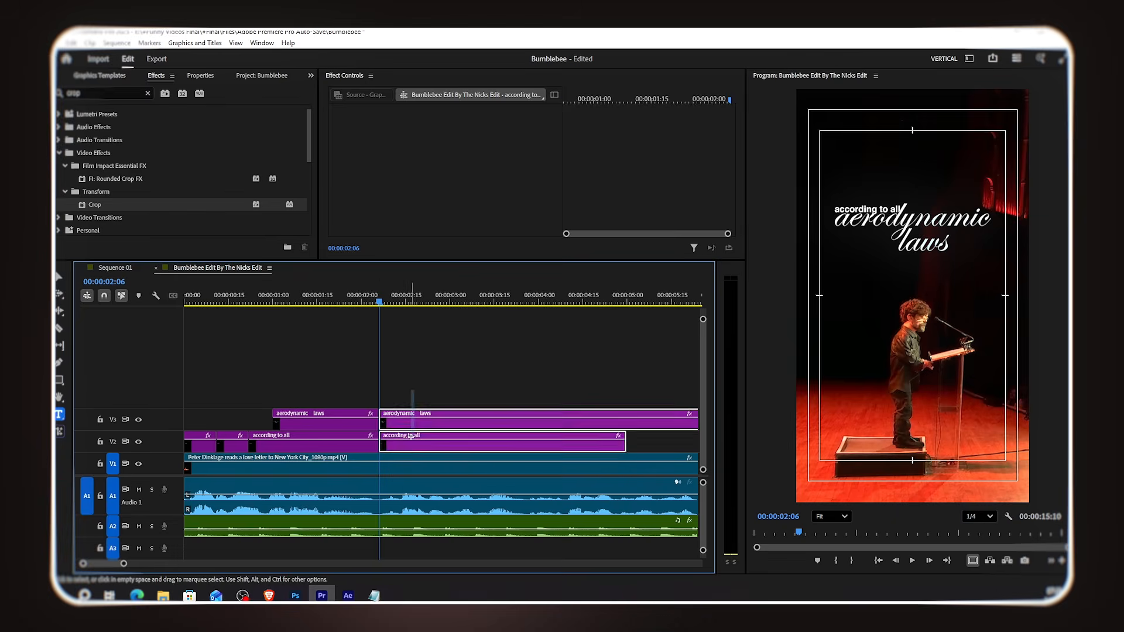
key("Delete")
Step: Nest all the 'according to all' segments into one nested sequence
left_click_drag(357, 310, 320, 313)
left_click(350, 445)
left_click(203, 449)
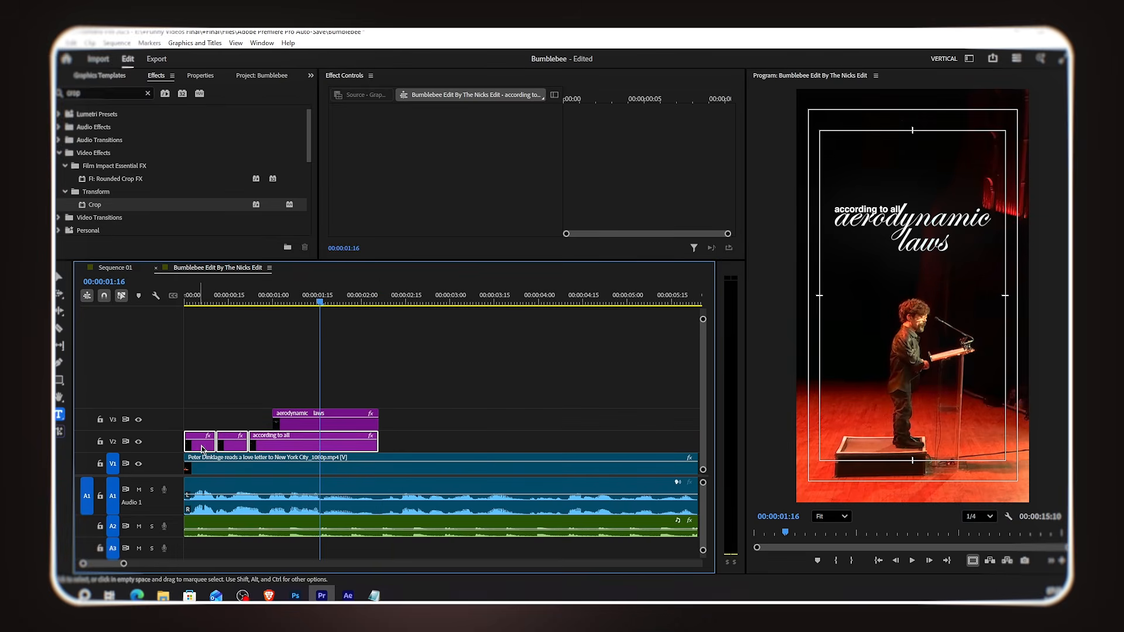
right_click(283, 449)
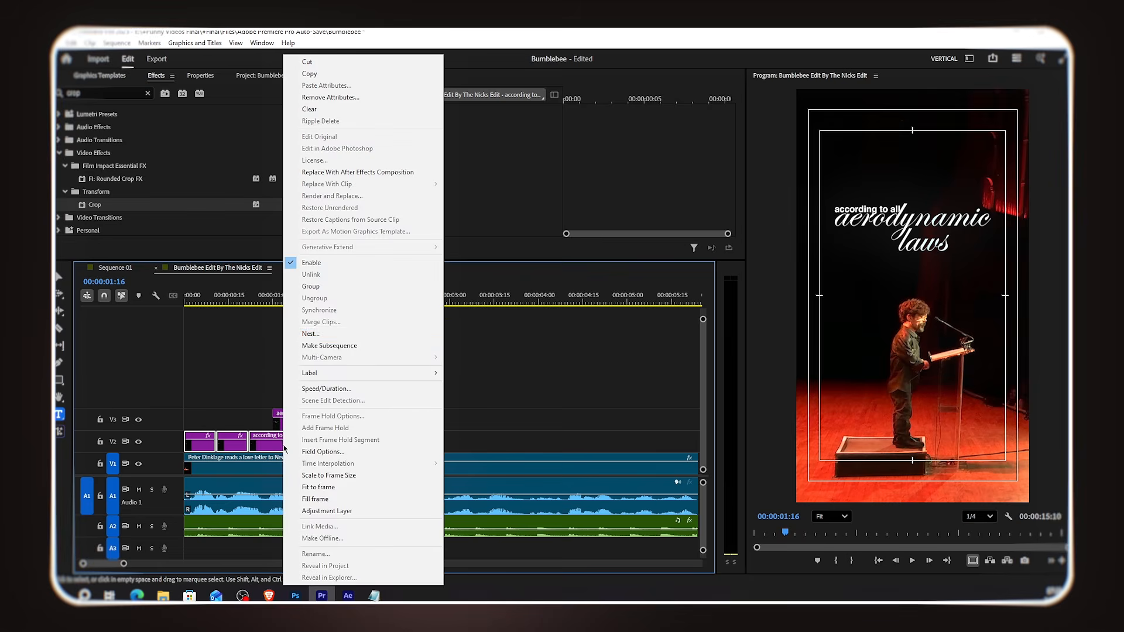
left_click(386, 337)
left_click(582, 322)
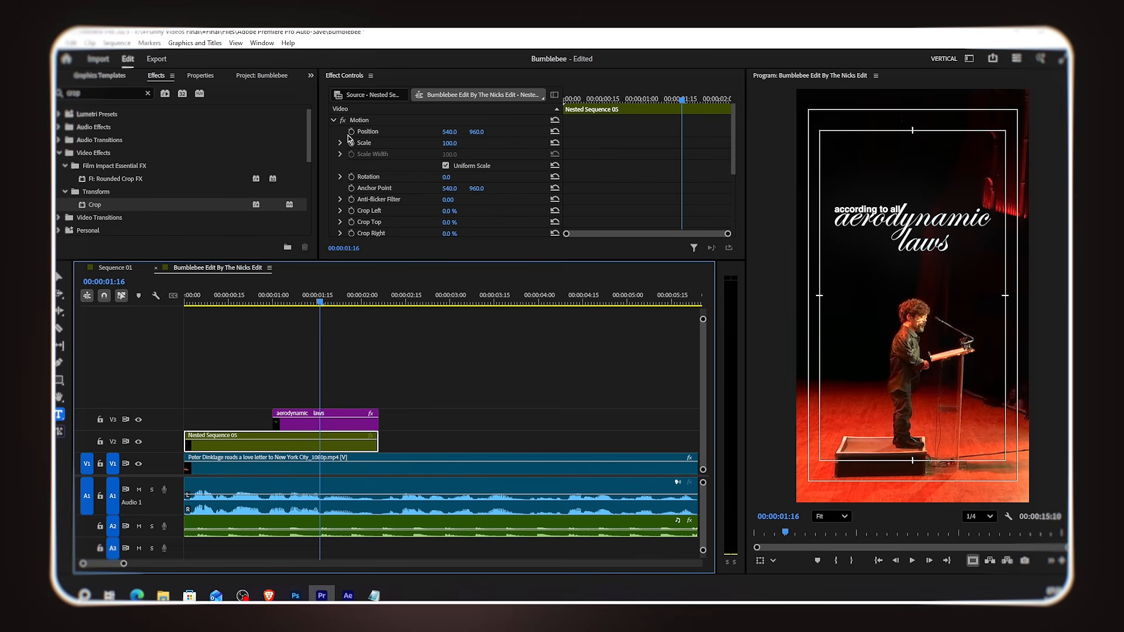
Step: Keyframe the nested sequence's position: 540 at about 00:00:01:14 and 487 x at 00:00:00:00
left_click(352, 132)
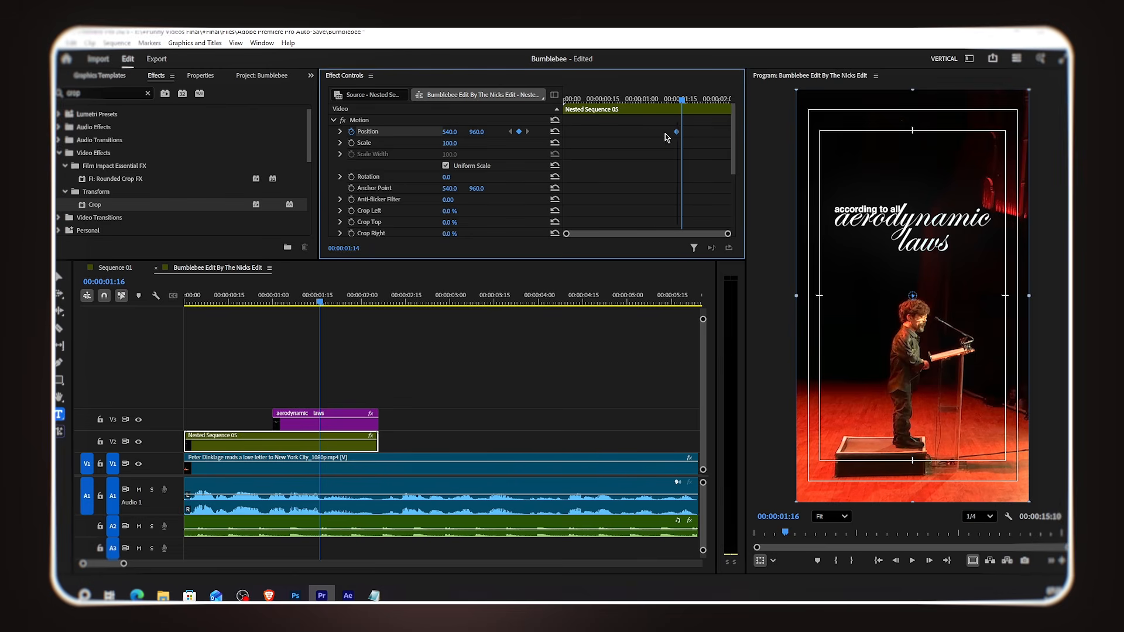
left_click_drag(638, 113, 557, 117)
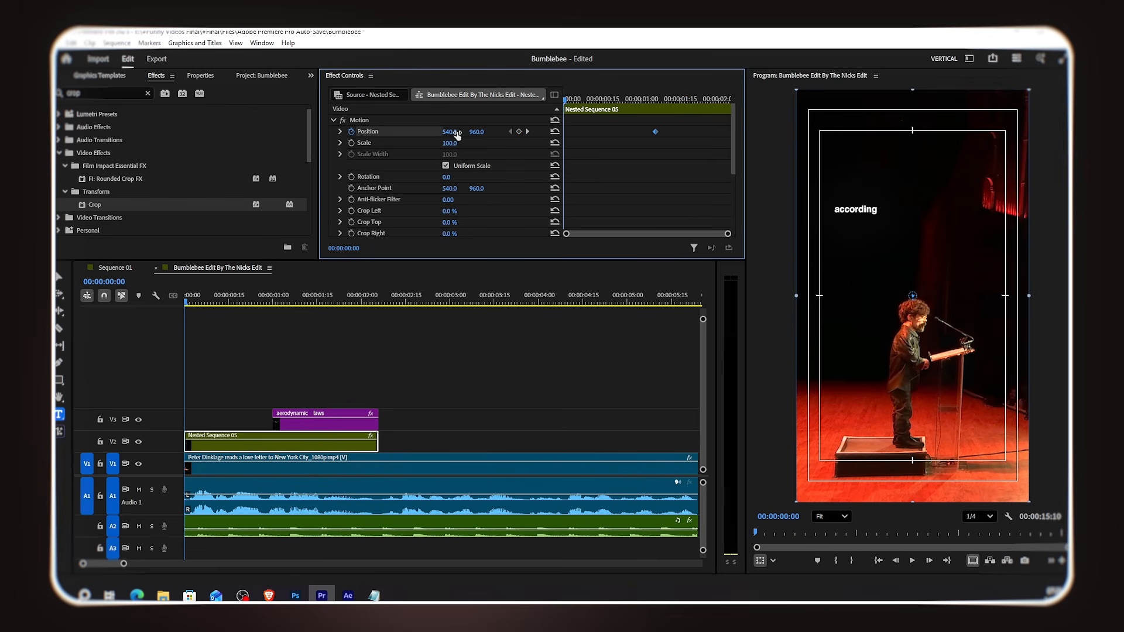
left_click_drag(912, 295, 907, 295)
left_click_drag(449, 131, 448, 131)
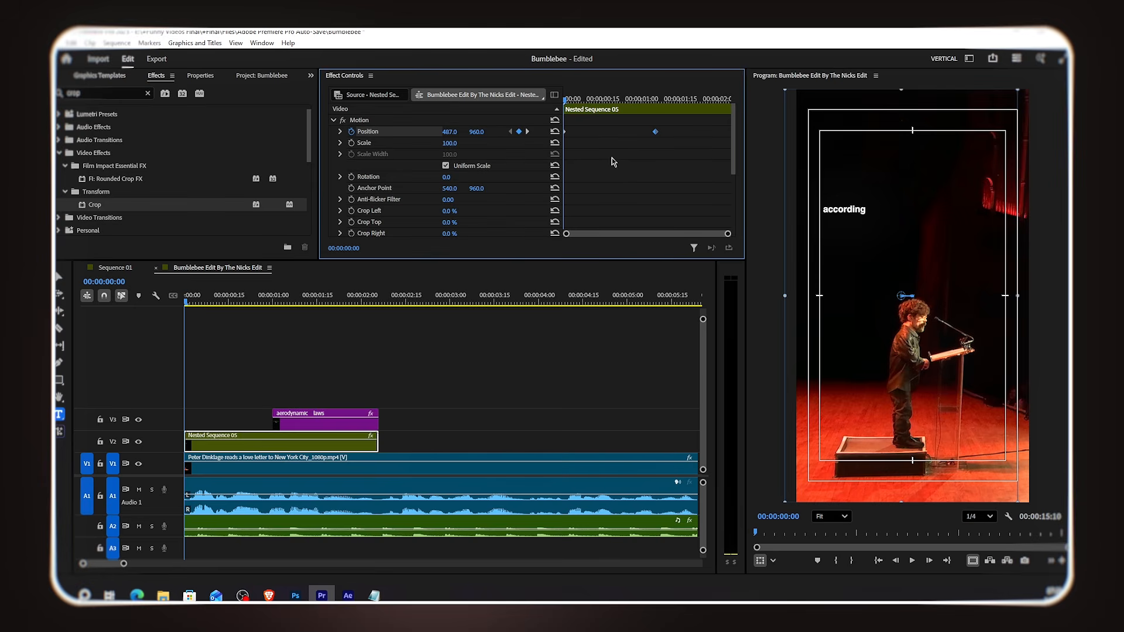
Step: Apply easing to the position keyframe and expand the position curve
right_click(655, 131)
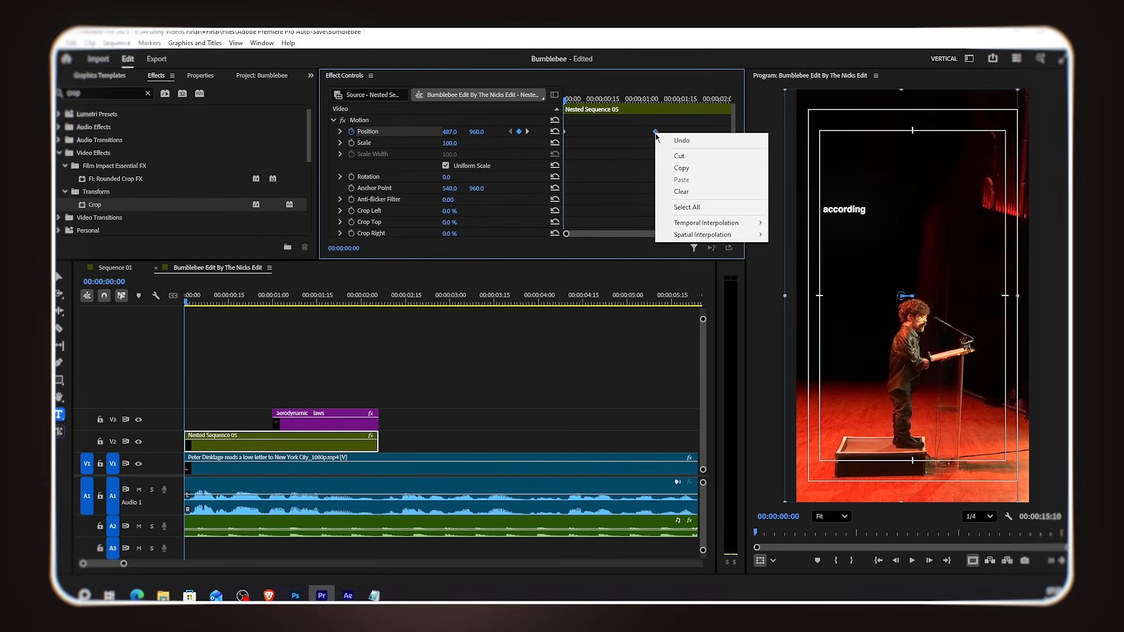
mouse_move(707, 226)
left_click(805, 288)
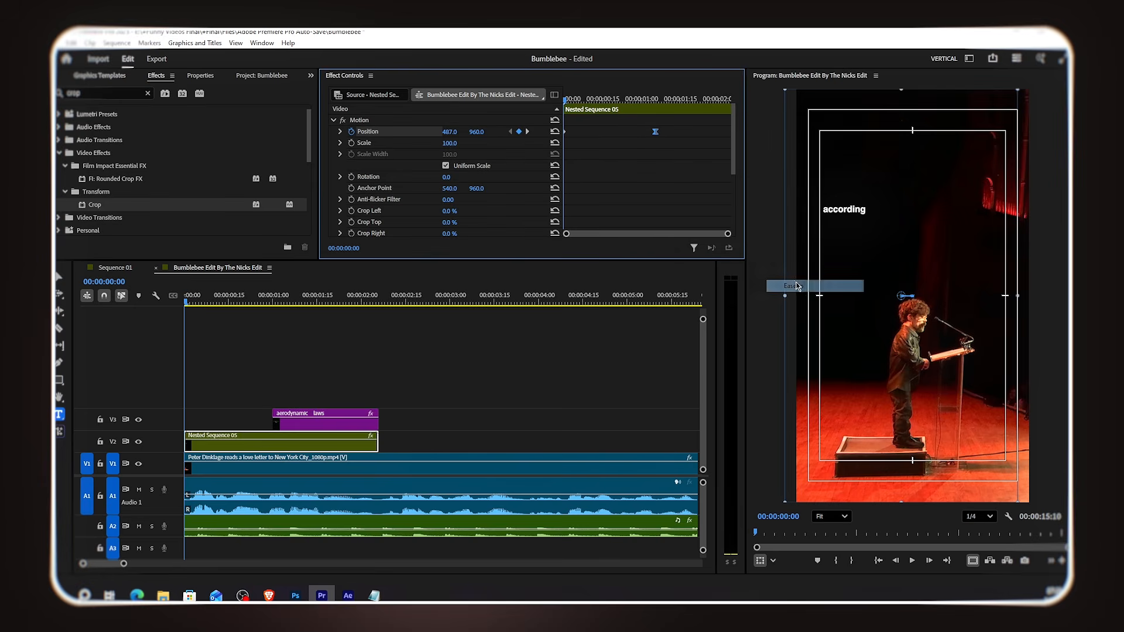
left_click(340, 133)
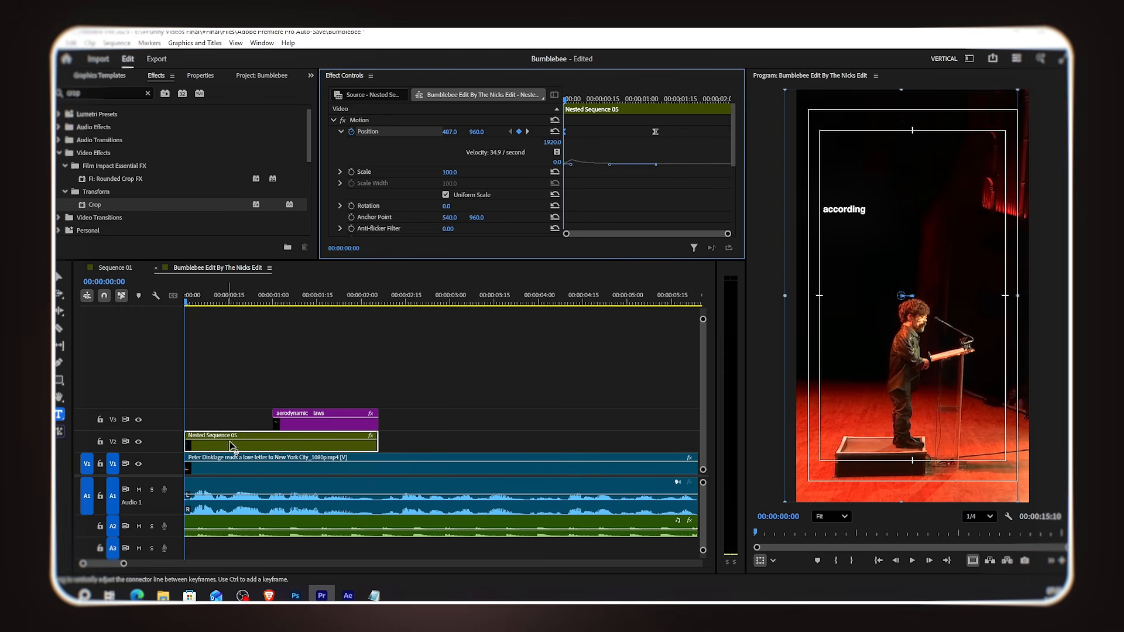
Step: Add an opacity keyframe at 100% on the 'aerodynamic laws' clip at 00:00:01:00
key("space")
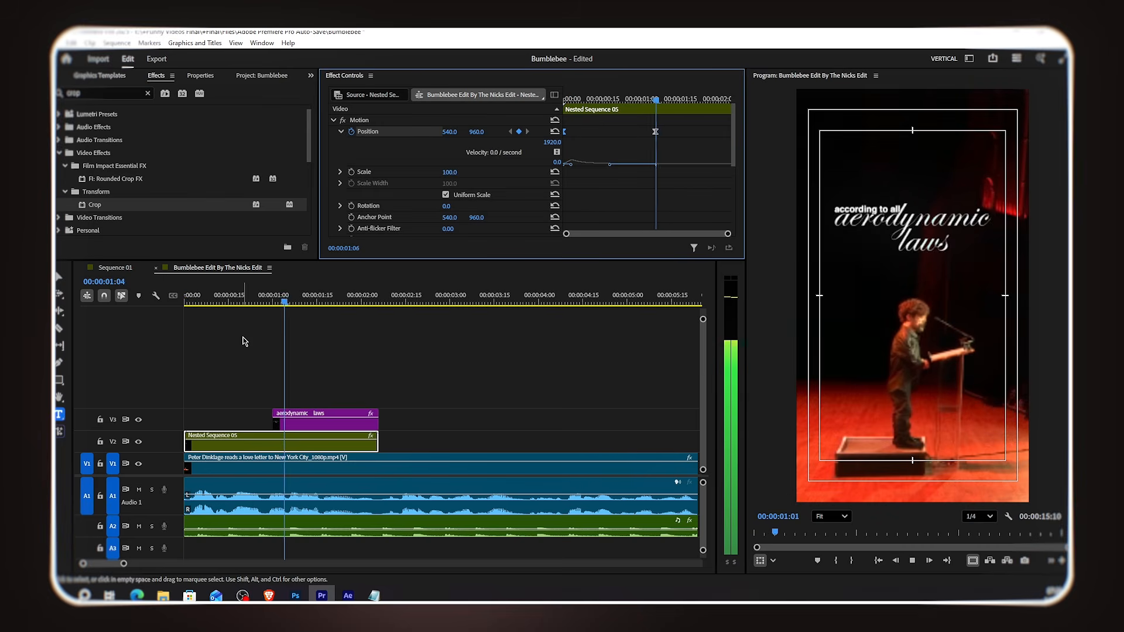
key("space")
left_click(324, 434)
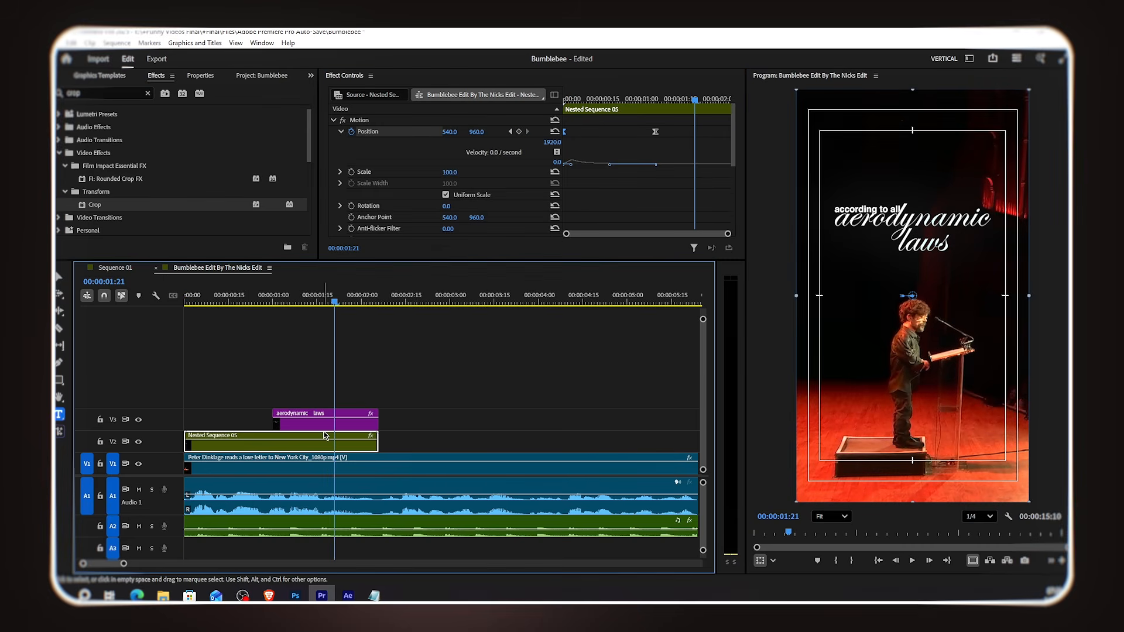
left_click(325, 426)
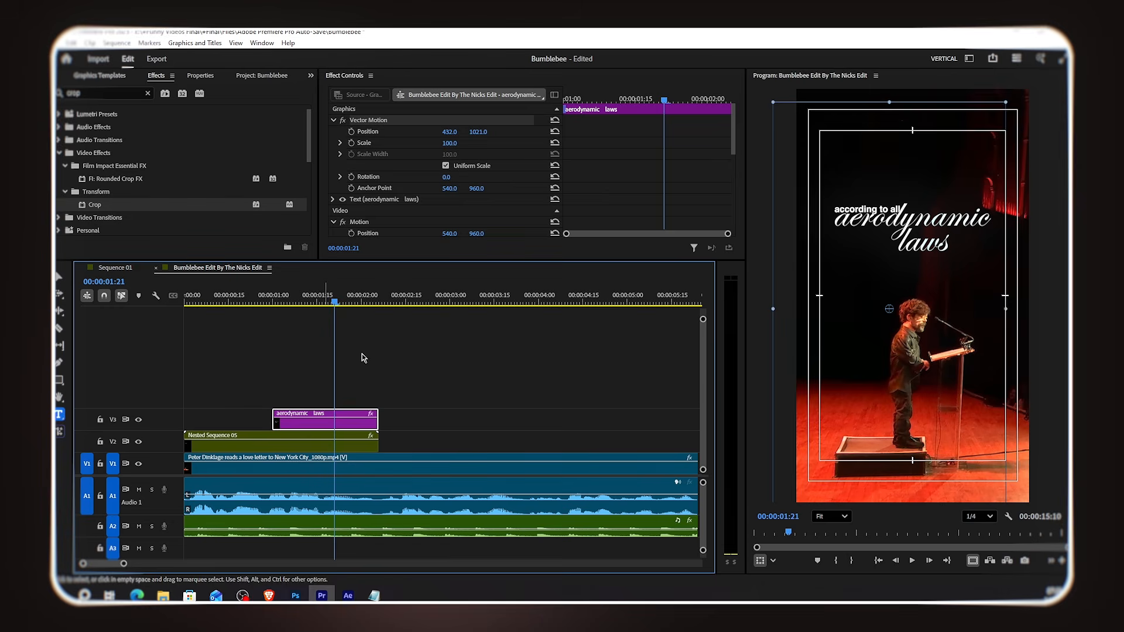
scroll(456, 166, "down", 3)
scroll(456, 165, "down", 5)
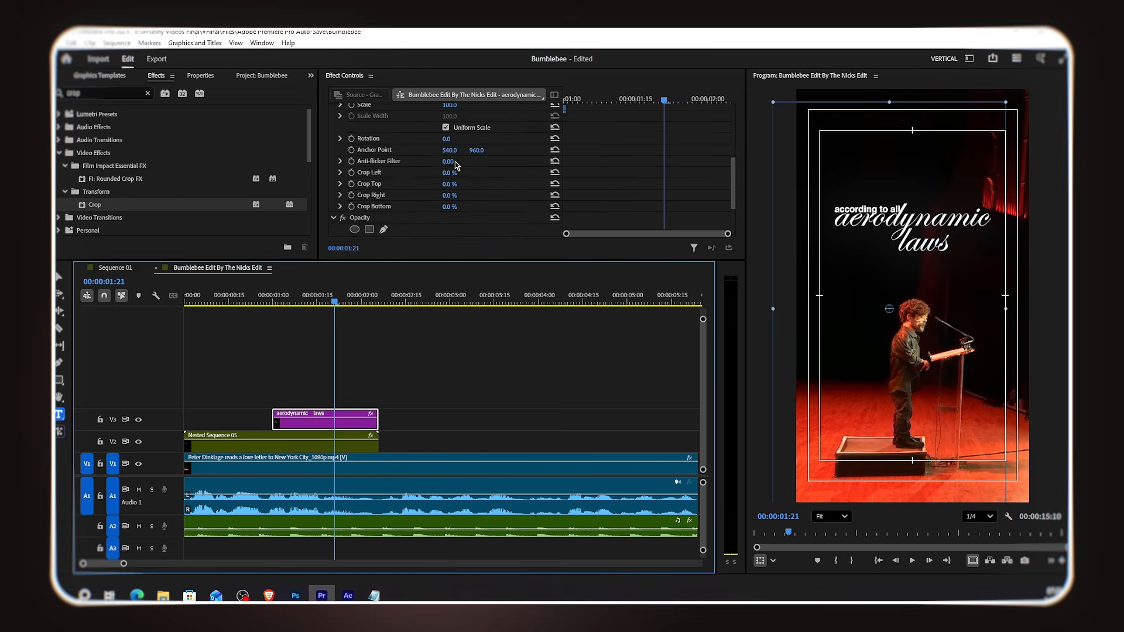
left_click(573, 100)
left_click_drag(575, 100, 565, 100)
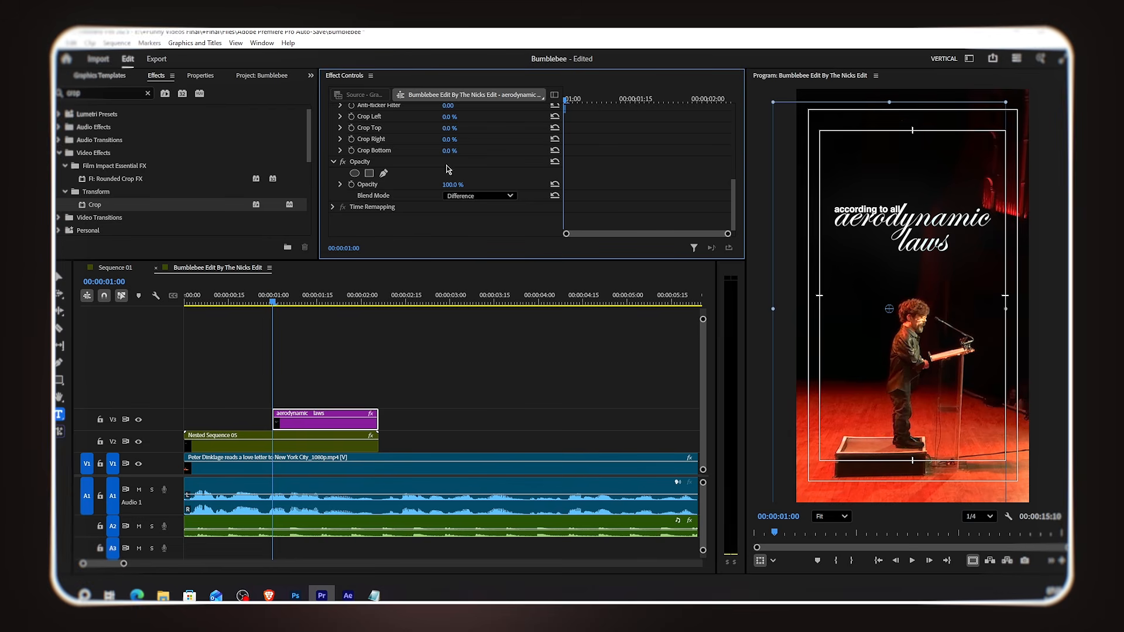
left_click(351, 184)
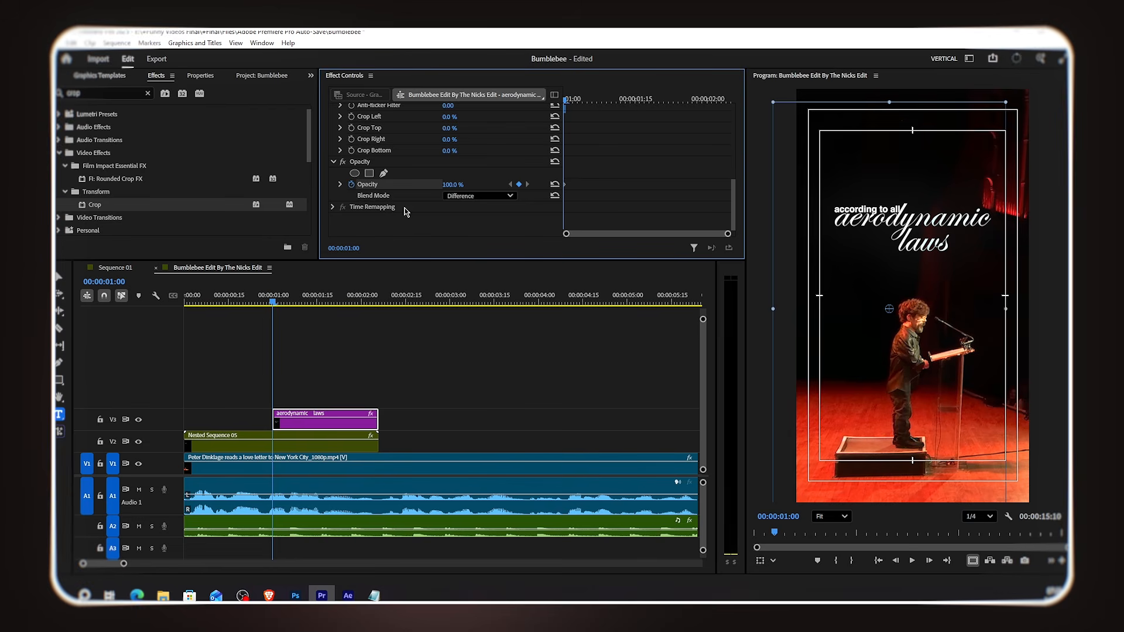
Step: Add flicker opacity keyframes: 0% at 00:00:01:01, about 49% at 00:00:01:03, and 0% at 00:00:01:04
left_click(569, 100)
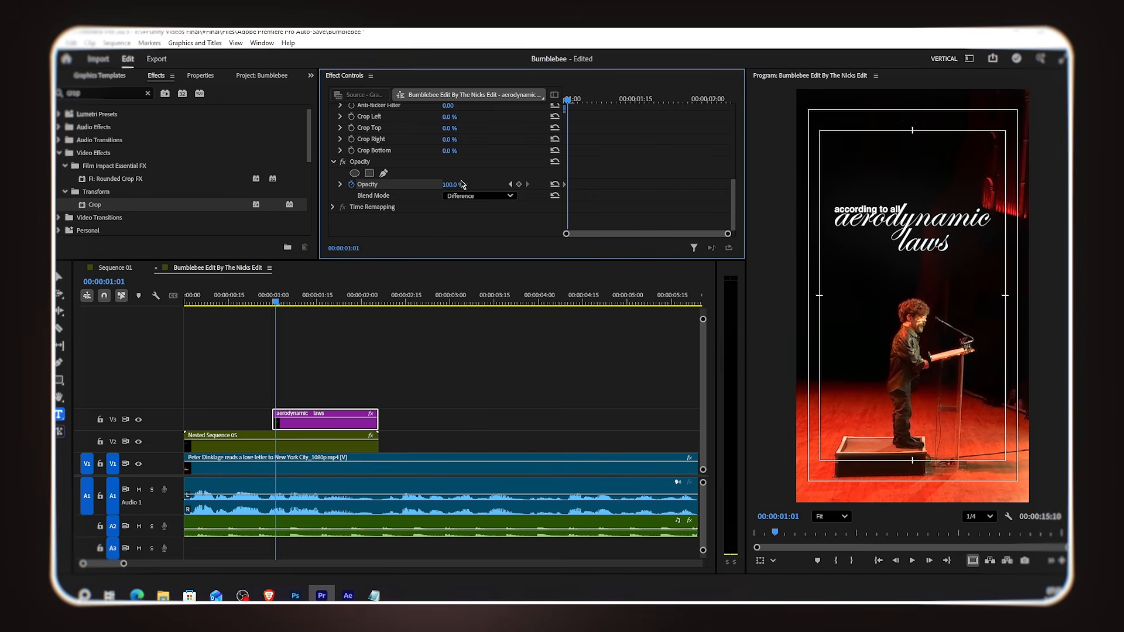
mouse_move(461, 186)
left_mouse_down()
mouse_move(433, 185)
mouse_move(457, 185)
left_mouse_up()
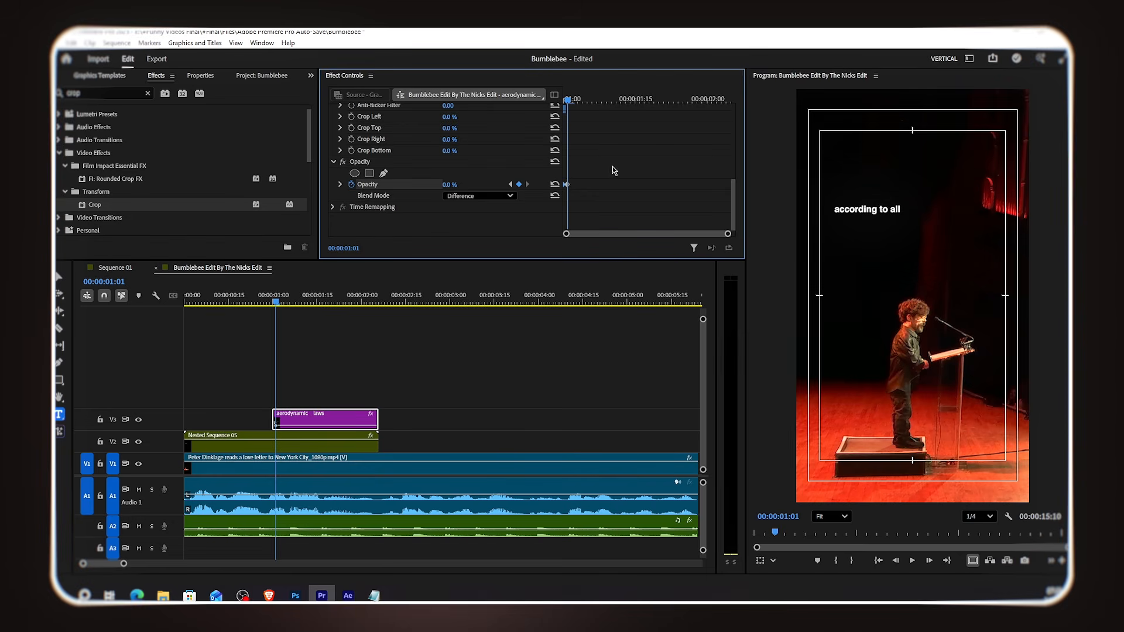
left_click_drag(573, 100, 577, 100)
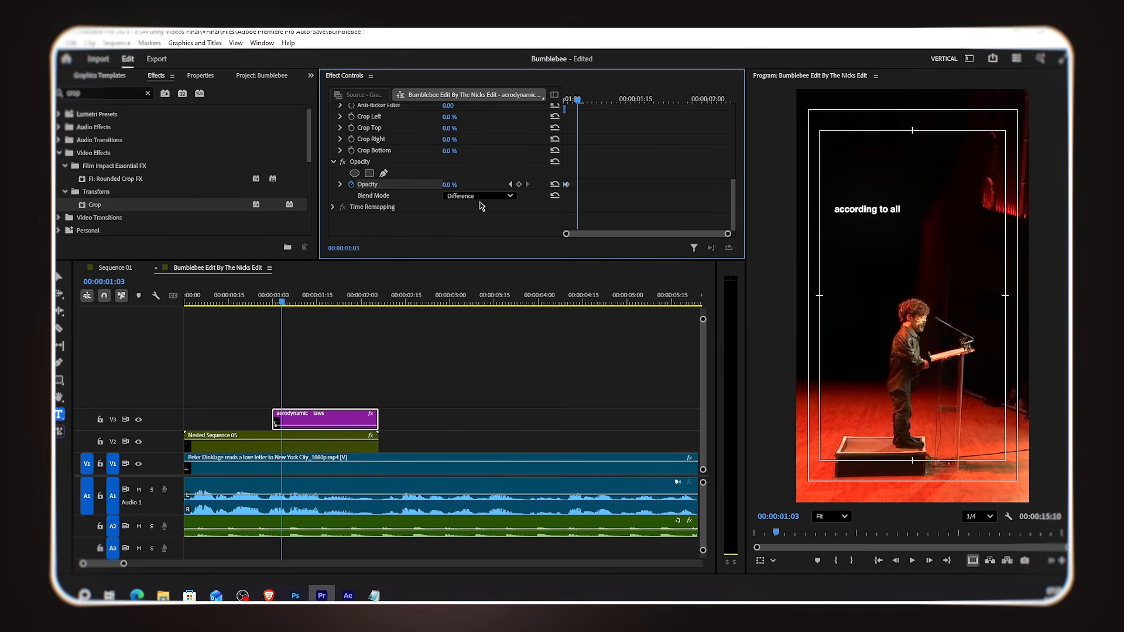
left_click_drag(456, 188, 457, 185)
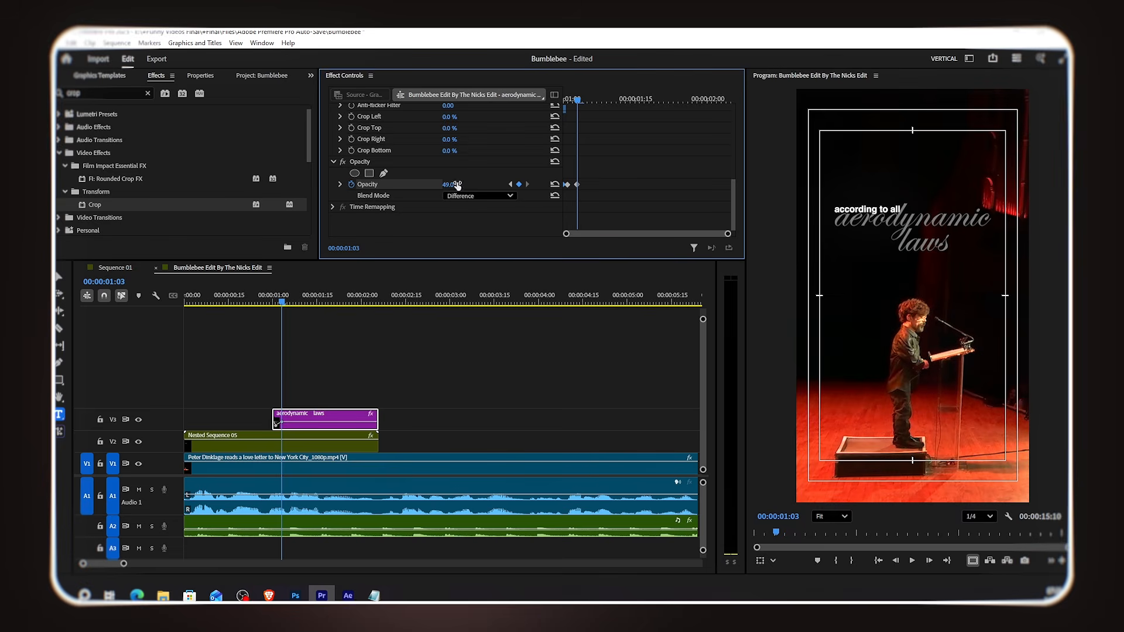
left_click(585, 101)
left_click(588, 100)
left_click(584, 100)
left_click_drag(456, 185, 428, 185)
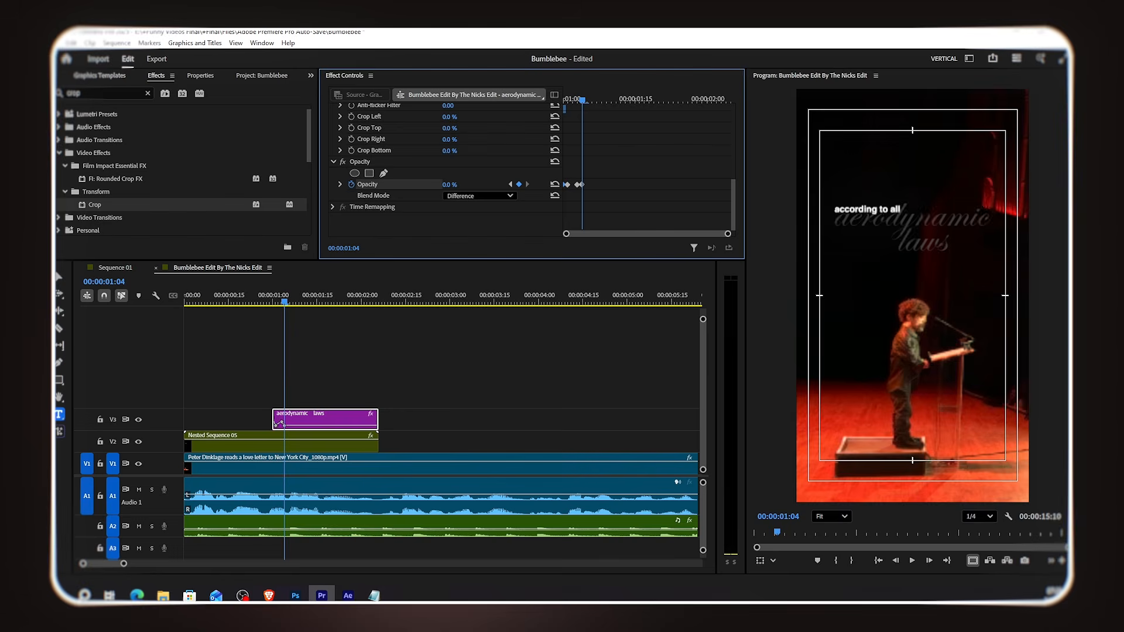
Step: Set the 'aerodynamic laws' clip's opacity to 100% at 00:00:01:06 and preview the flicker from 00:00:01:01
left_click(592, 101)
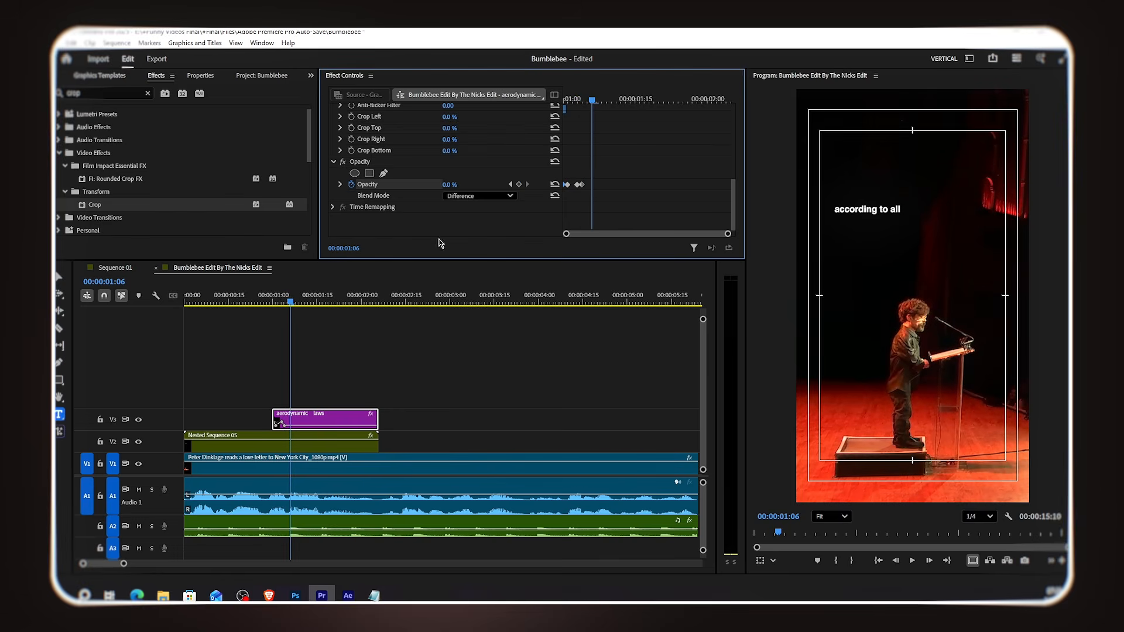
left_click_drag(450, 185, 508, 185)
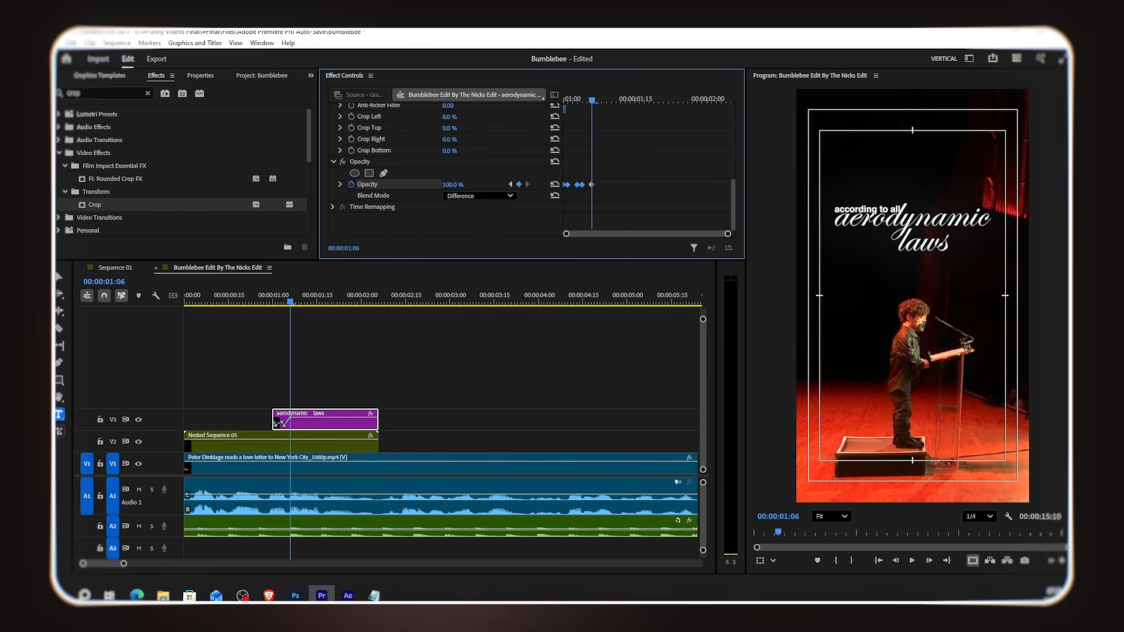
left_click(248, 302)
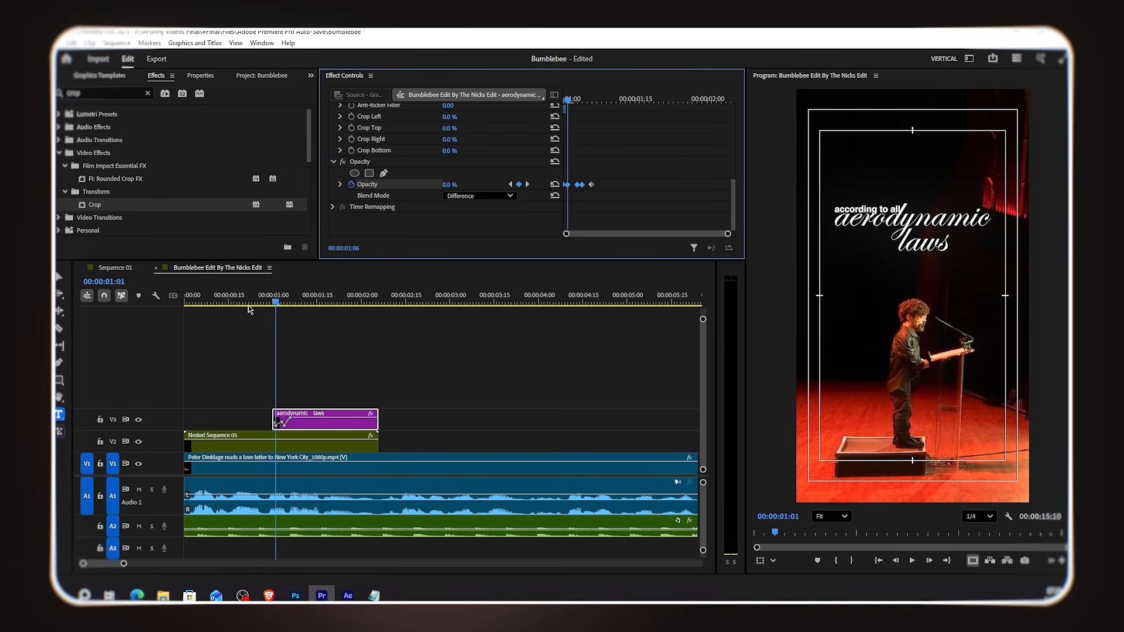
key("space")
key("space")
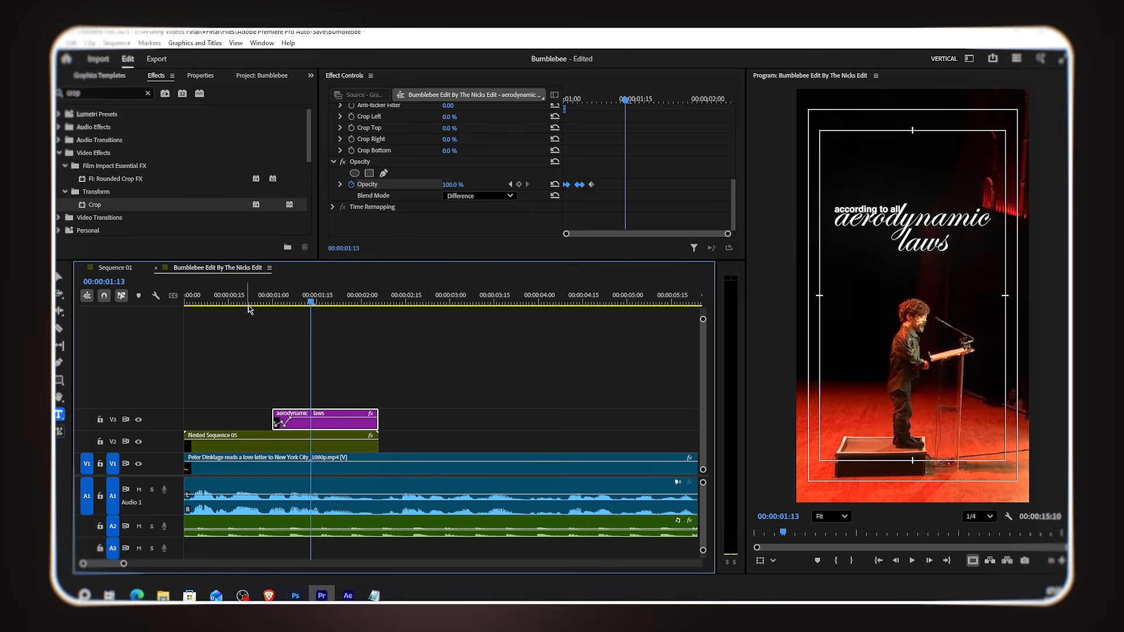
Step: Nudge the opacity flicker keyframes closer together and play back the text animation
mouse_move(591, 185)
left_mouse_down()
mouse_move(601, 188)
mouse_move(587, 186)
left_mouse_up()
left_click(579, 185)
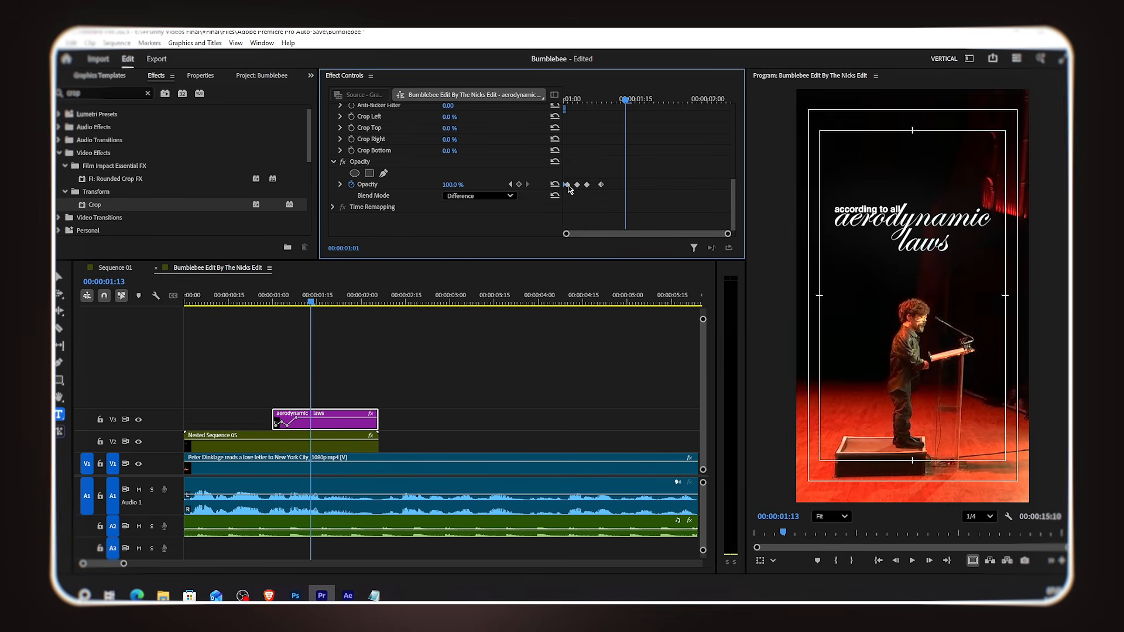
mouse_move(572, 189)
left_mouse_down()
mouse_move(553, 185)
mouse_move(572, 185)
left_mouse_up()
left_click(250, 309)
key("space")
key("space")
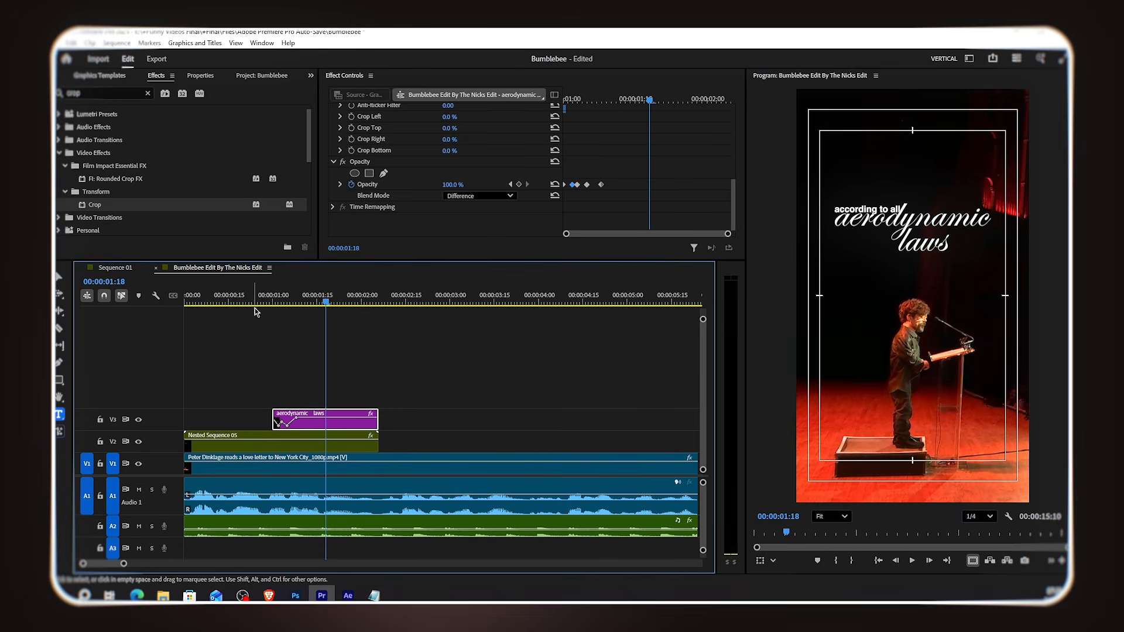
key("space")
key("space")
Step: Create a white (FFFFFF) color matte and place it on V2 right after the nested sequence
scroll(414, 397, "down", 4)
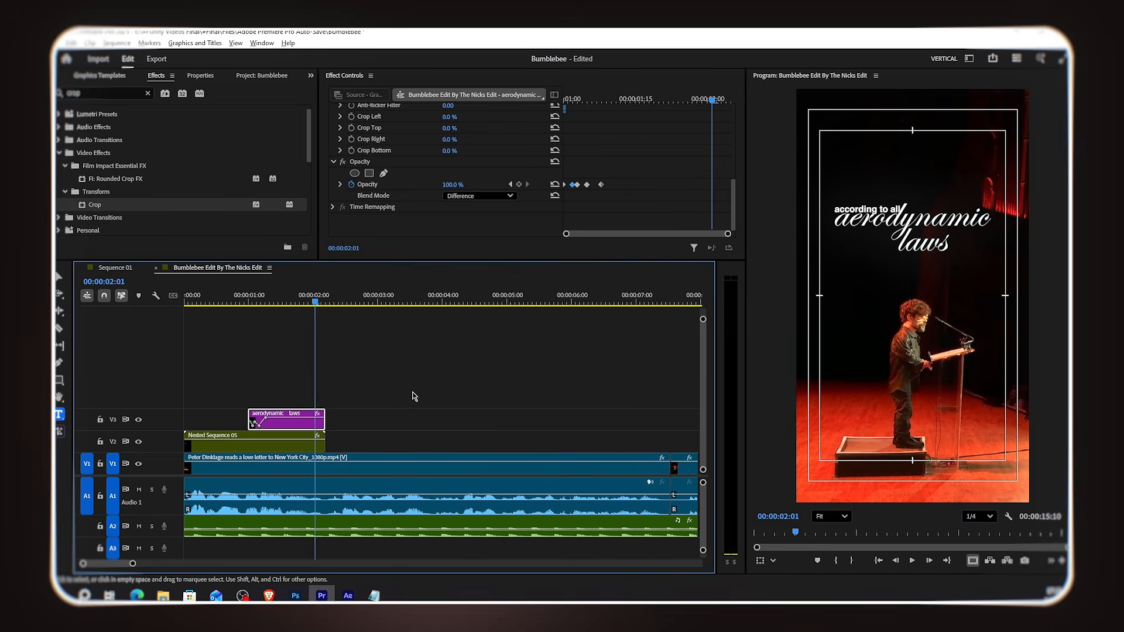
scroll(341, 403, "up", 2)
scroll(341, 403, "down", 2)
left_click(261, 76)
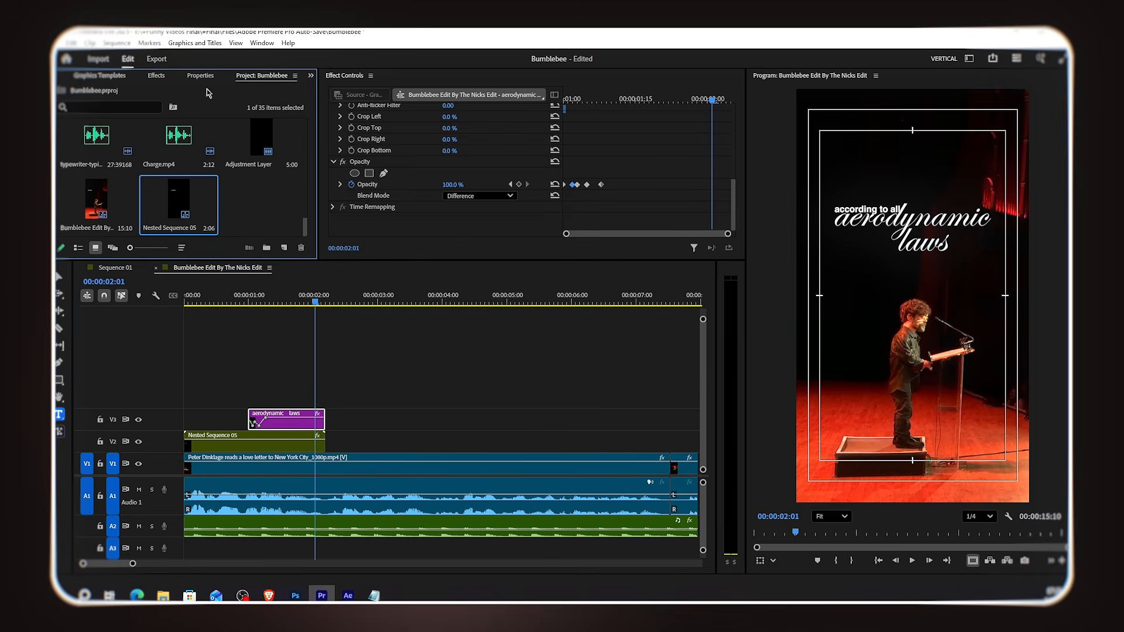
left_click(284, 248)
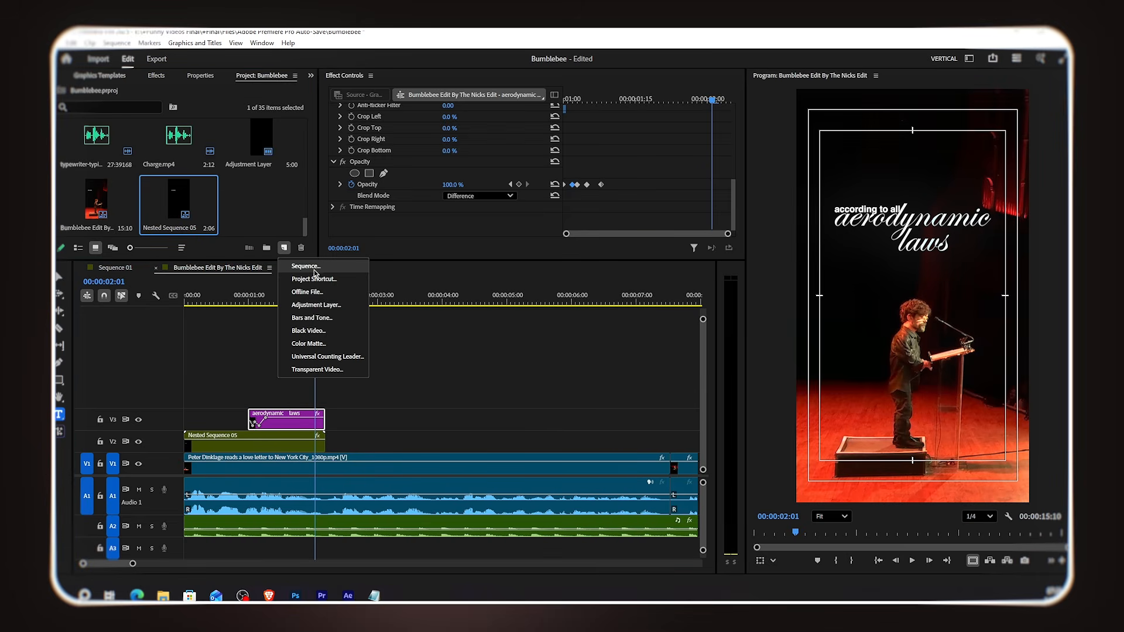
left_click(322, 345)
left_click(601, 358)
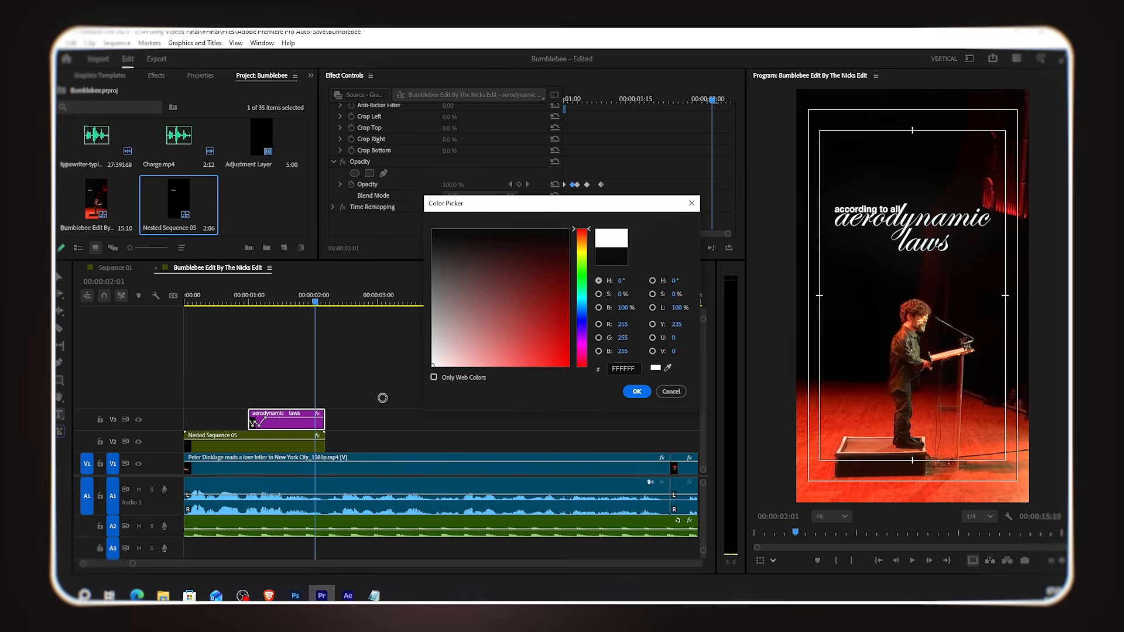
left_click(636, 391)
left_click(541, 322)
left_click_drag(261, 202, 329, 445)
key("space")
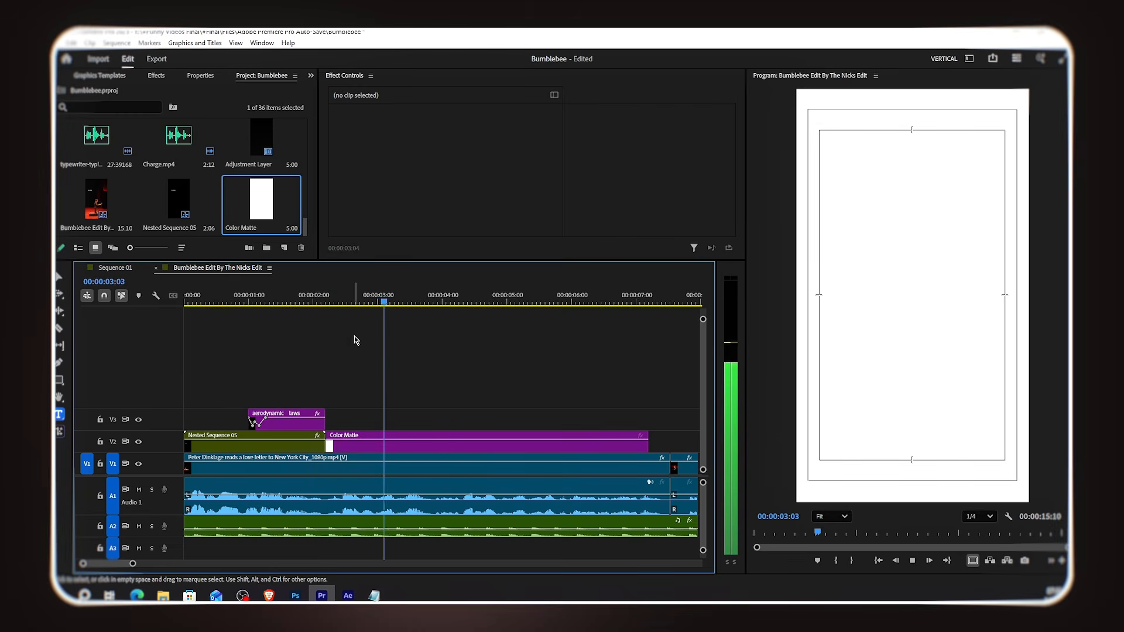
Step: Duplicate the 'aerodynamic laws' text clip onto V3 directly after the original, above the color matte
left_click(434, 302)
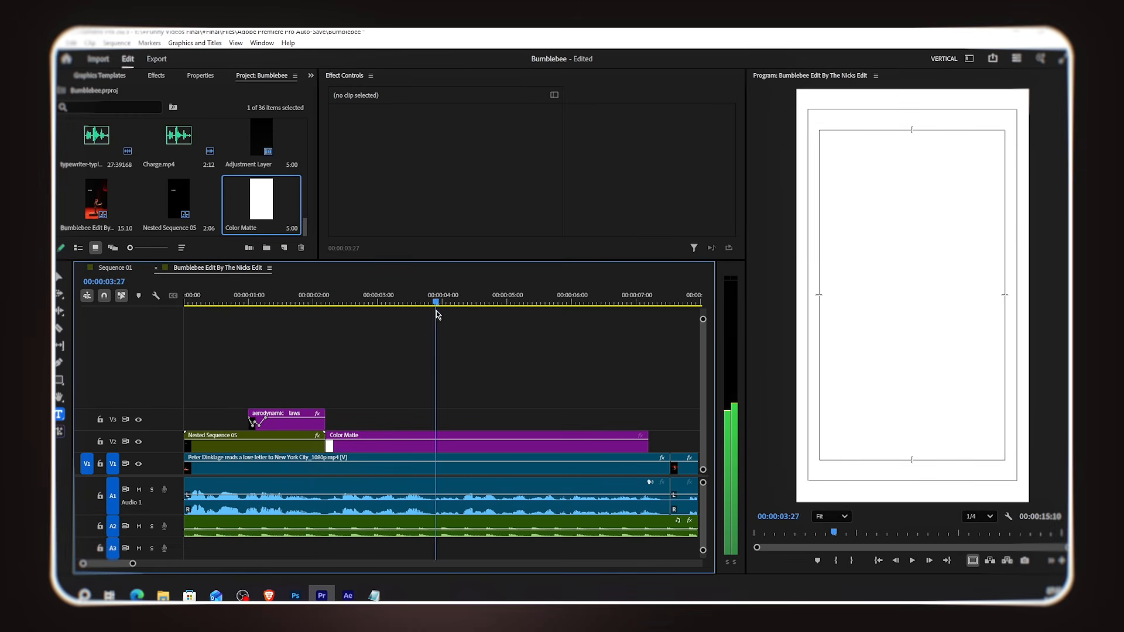
left_click(447, 446)
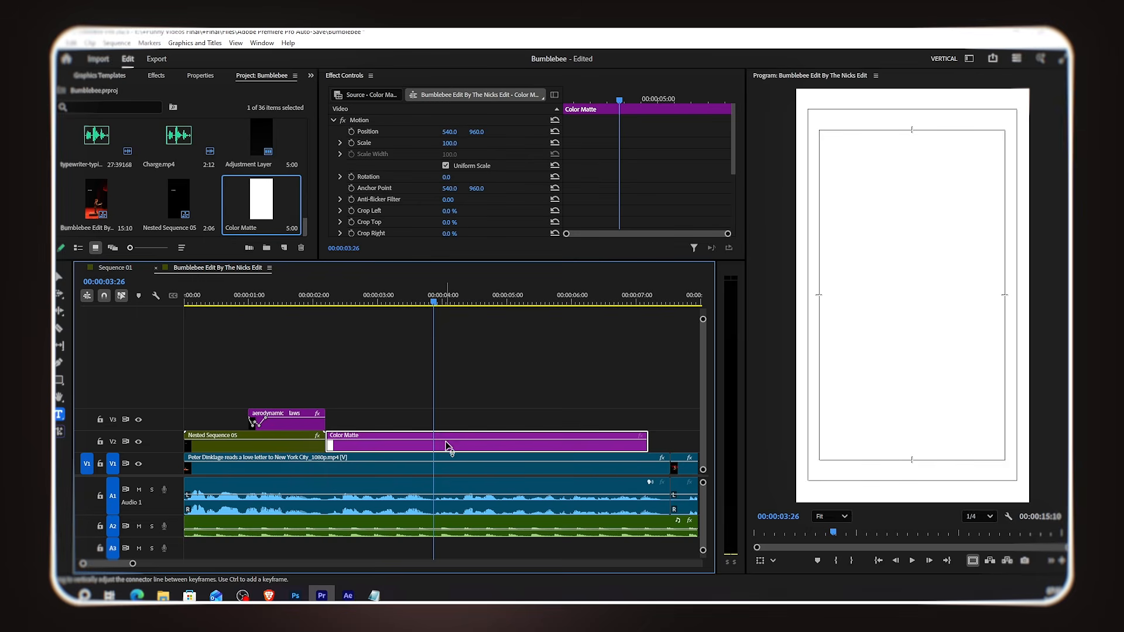
left_click(291, 430)
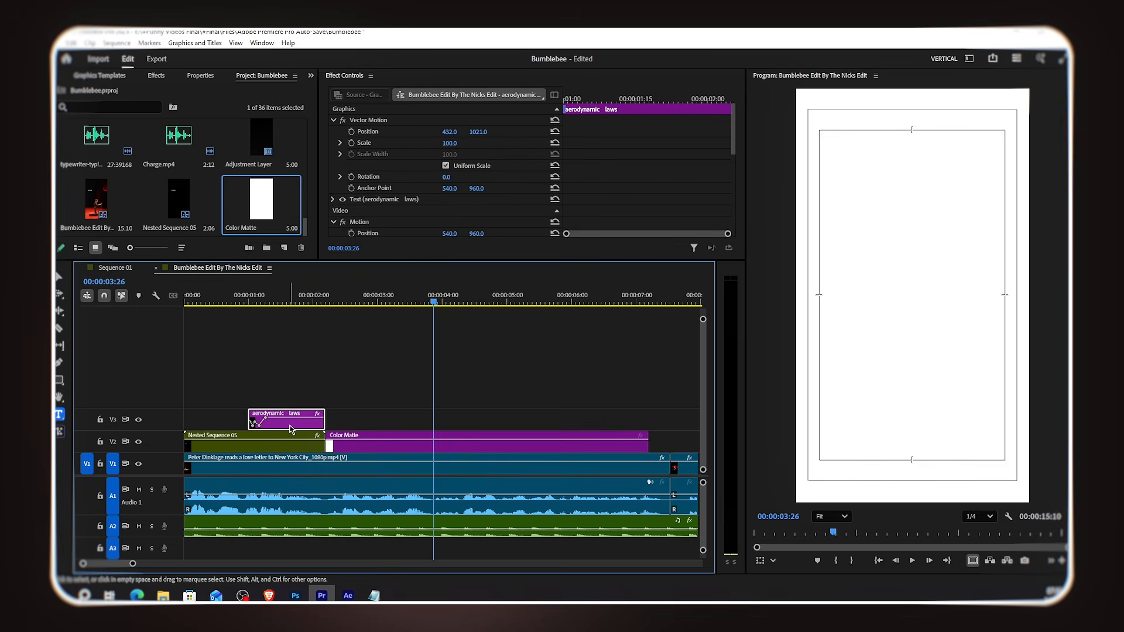
left_click_drag(292, 430, 436, 419)
left_click(417, 302)
left_click(402, 428)
Step: Replace the duplicate's text with 'Bumblebee' copied from the lyrics notes and set its vertical position to 1220
left_click(375, 597)
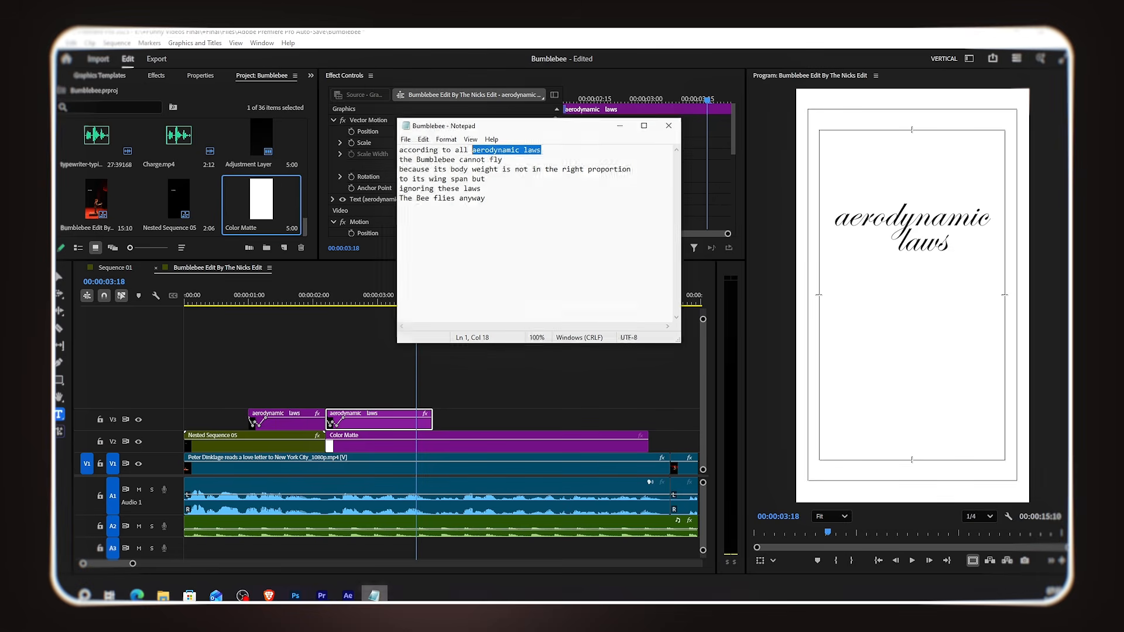
double_click(440, 158)
key("ctrl+c")
left_click(621, 123)
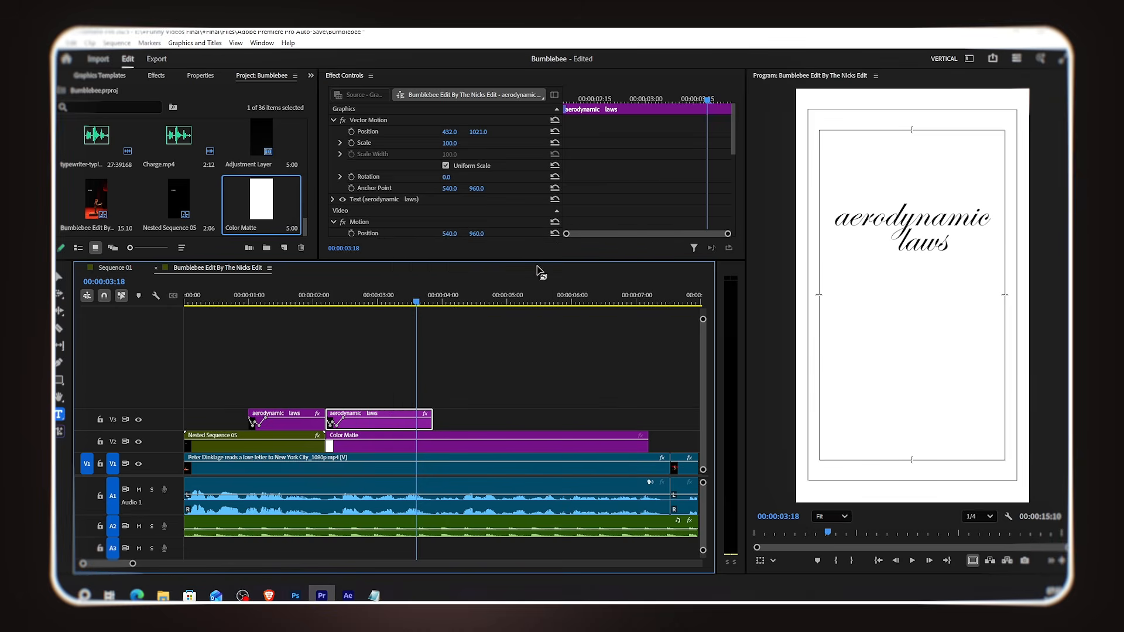
scroll(612, 191, "down", 6)
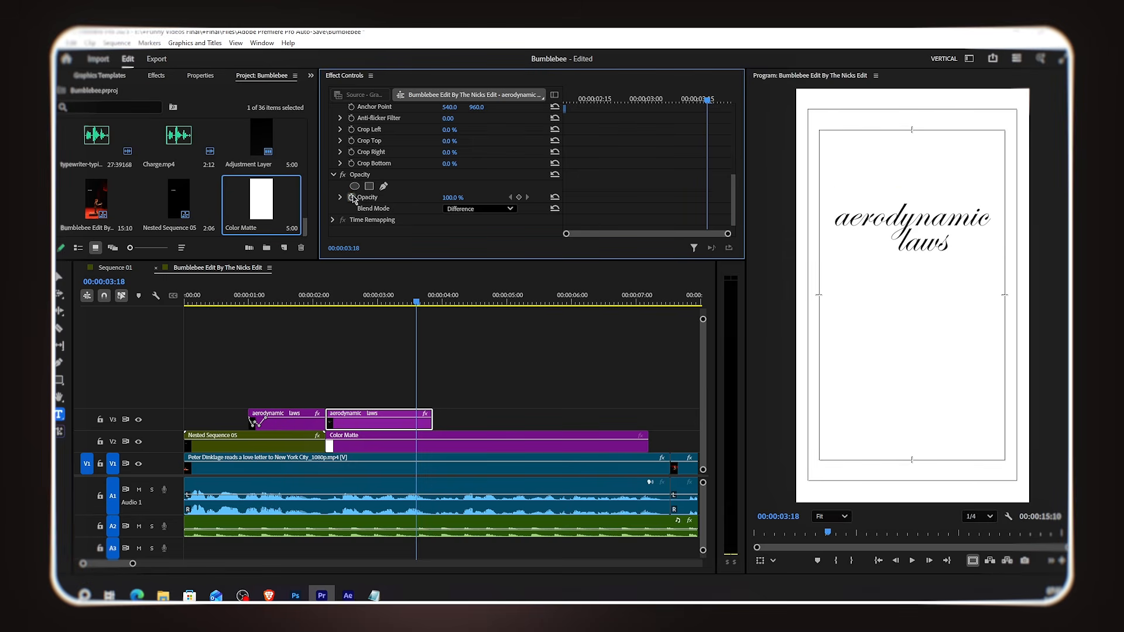
double_click(901, 219)
key("ctrl+v")
double_click(996, 209)
key("BackSpace")
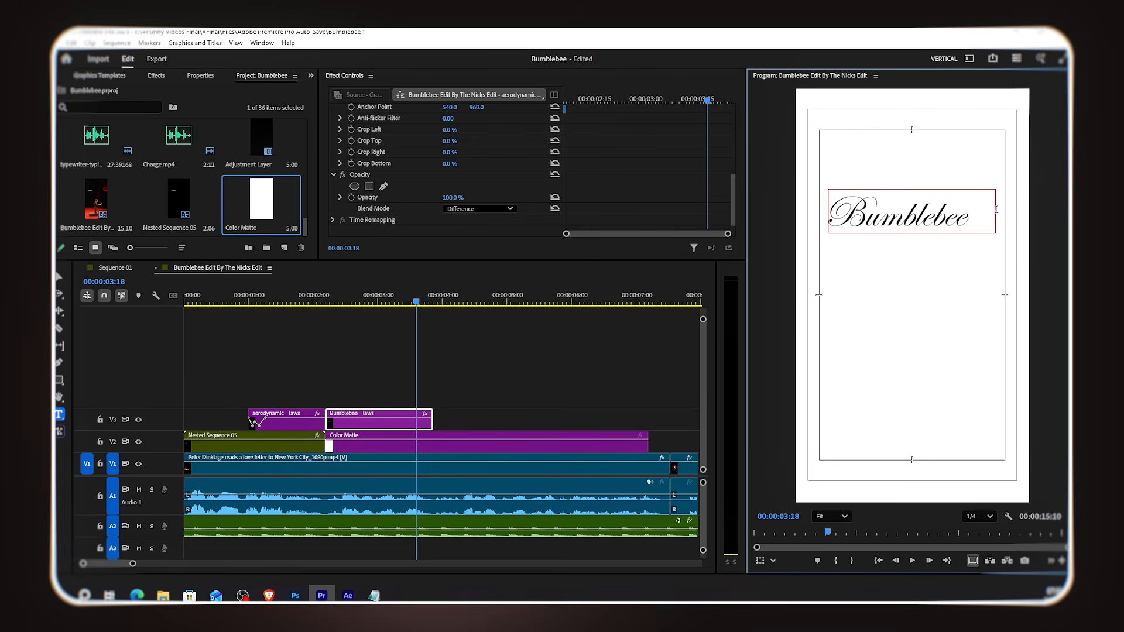
scroll(494, 178, "up", 5)
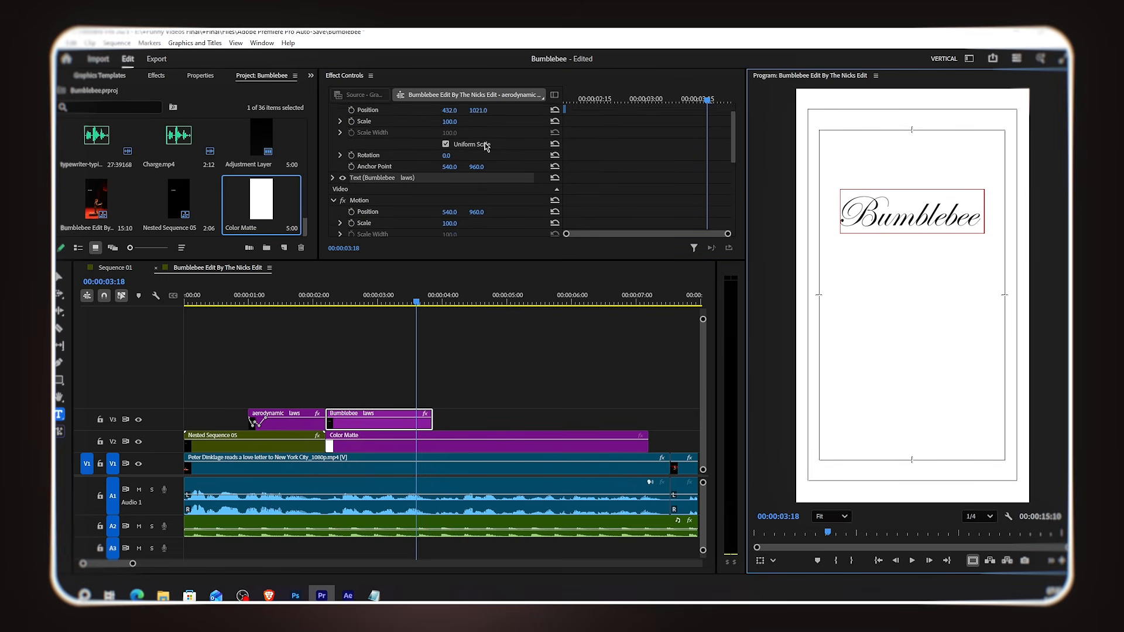
scroll(486, 146, "up", 1)
left_click_drag(478, 132, 594, 132)
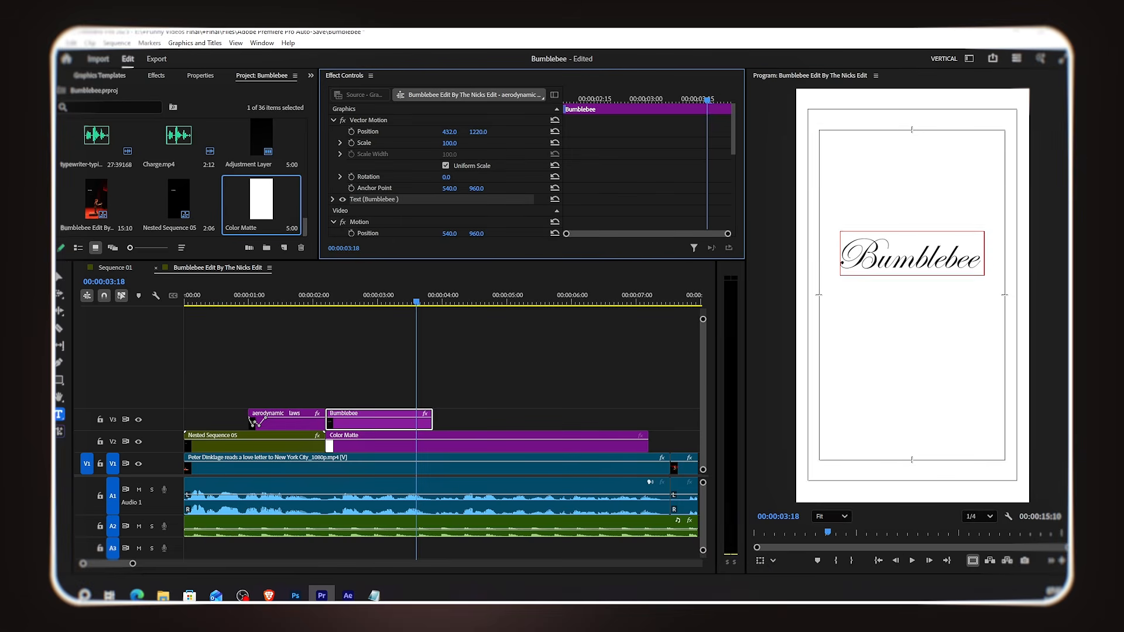
Step: Copy the 'according to all' text clip from the nested sequence onto V4 above the Bumblebee title
left_click(456, 361)
double_click(277, 445)
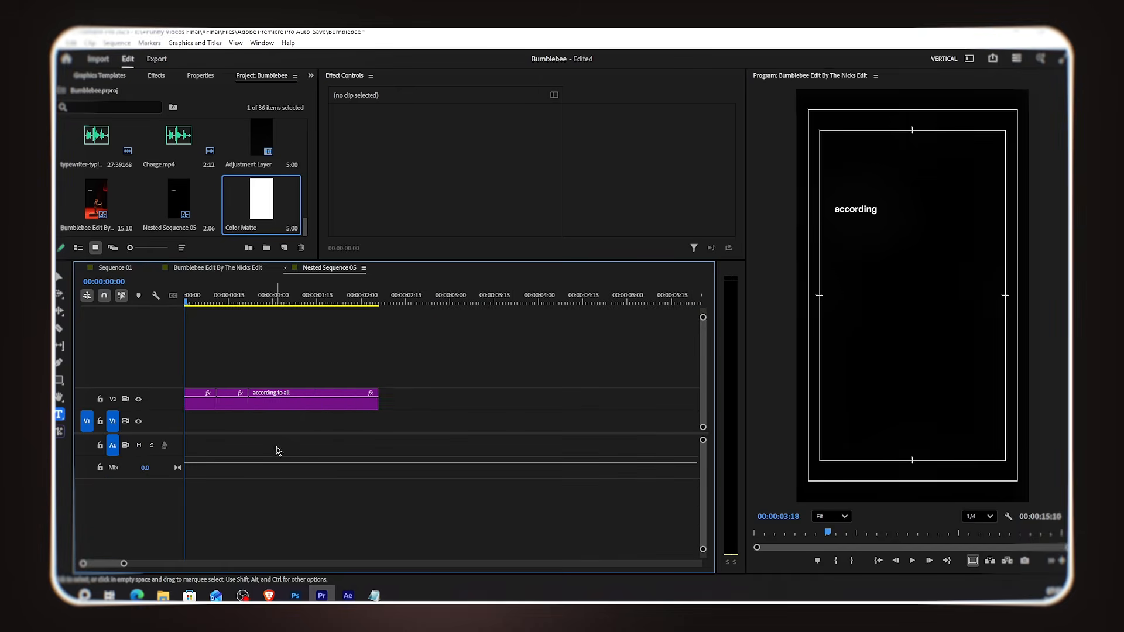
left_click(294, 406)
left_click(208, 269)
left_click_drag(292, 311, 432, 397)
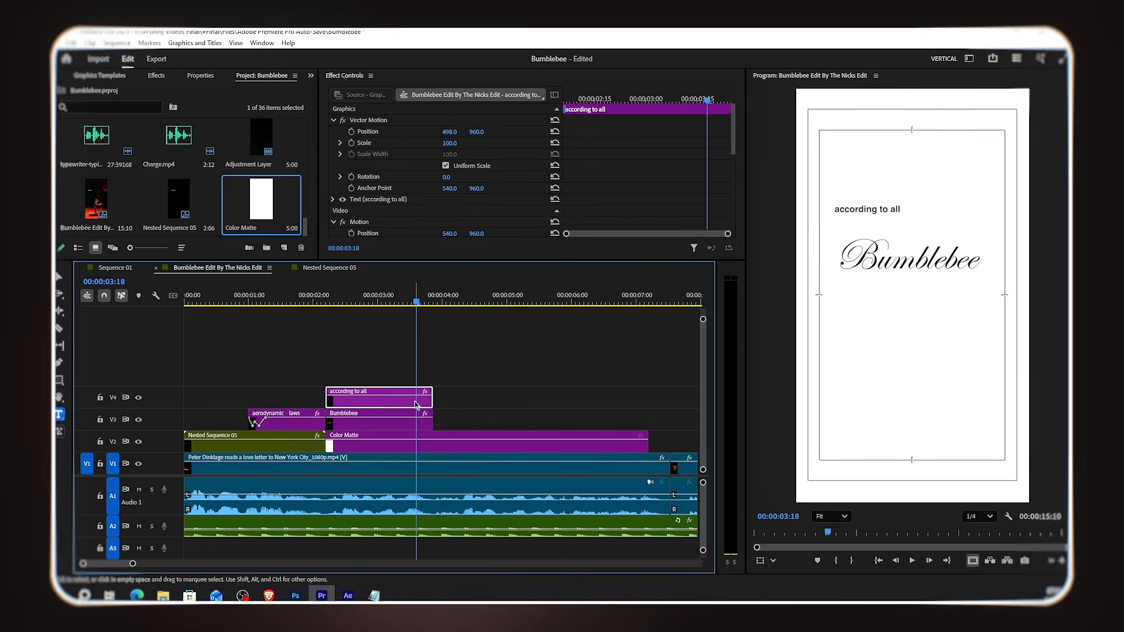
Step: Replace the V4 text with 'cannot fly' from the lyrics notes and position it at 974, 1263 under 'Bumblebee'
key("alt+Tab")
left_click_drag(503, 157, 459, 157)
key("ctrl+c")
left_click(621, 123)
left_click_drag(901, 209, 825, 212)
key("ctrl+v")
left_click_drag(477, 132, 654, 132)
left_click_drag(450, 132, 698, 132)
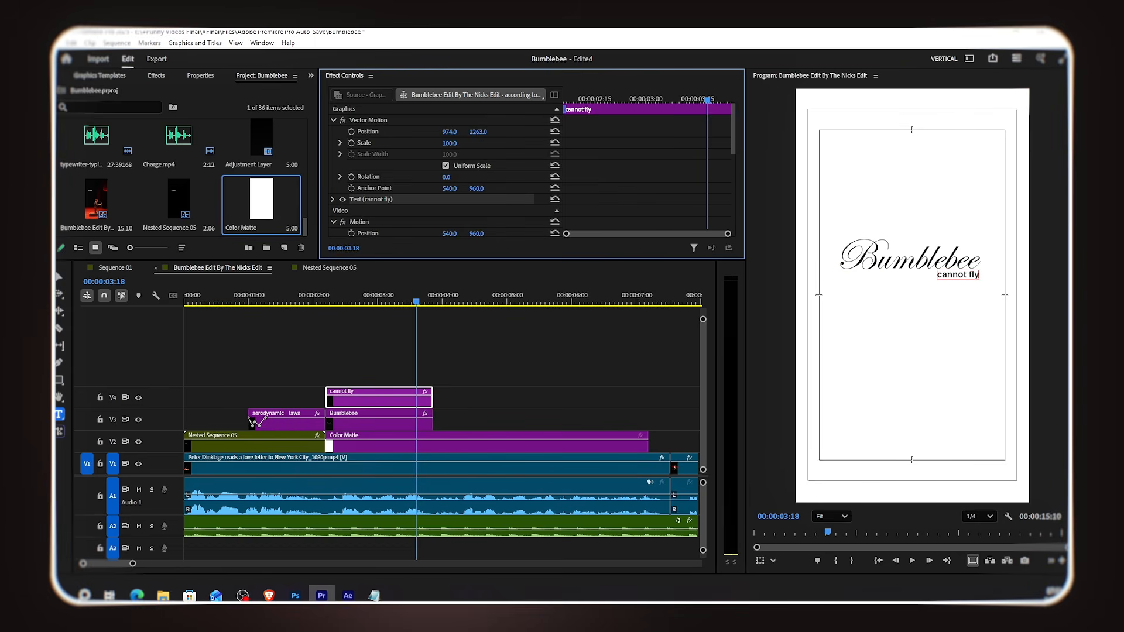
Step: Stack five bumblebee PNG images on tracks V5 to V9, starting with the Bumblebee title
left_click(228, 346)
scroll(234, 167, "up", 10)
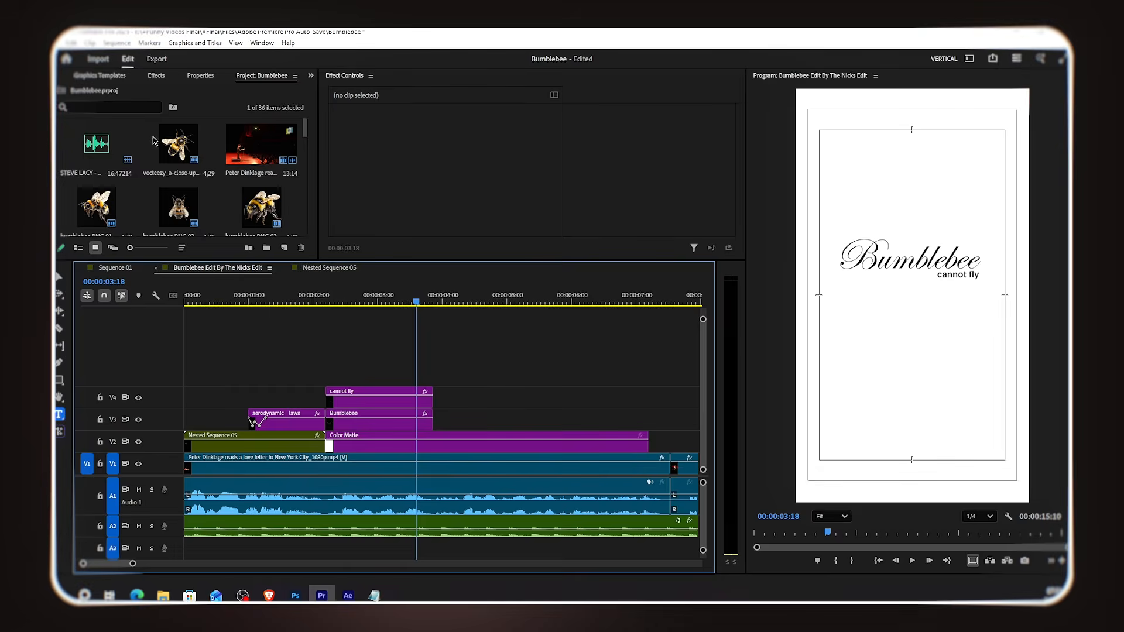
left_click_drag(88, 148, 328, 355)
left_click_drag(261, 208, 328, 346)
left_click_drag(261, 146, 328, 329)
left_click_drag(180, 208, 327, 311)
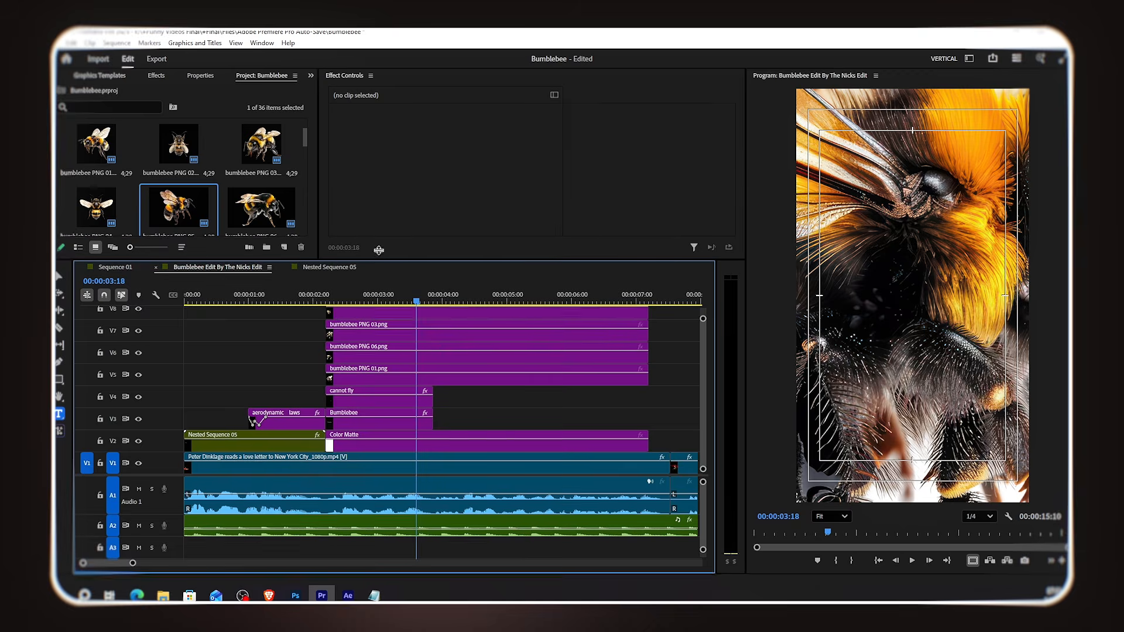
left_click_drag(380, 259, 382, 232)
left_click_drag(187, 150, 328, 286)
Step: Set the scale of the 'bumblebee PNG 02' clip to 15
left_click(326, 273)
left_click(410, 284)
left_click(456, 142)
type("20")
key("Return")
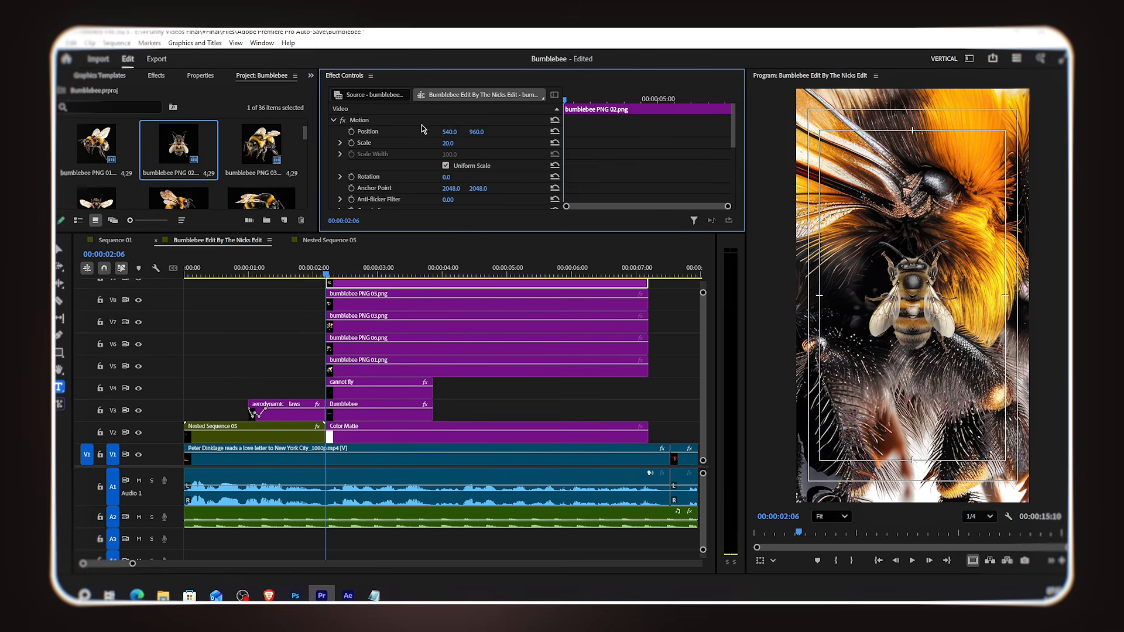
left_click(454, 142)
type("150")
key("Return")
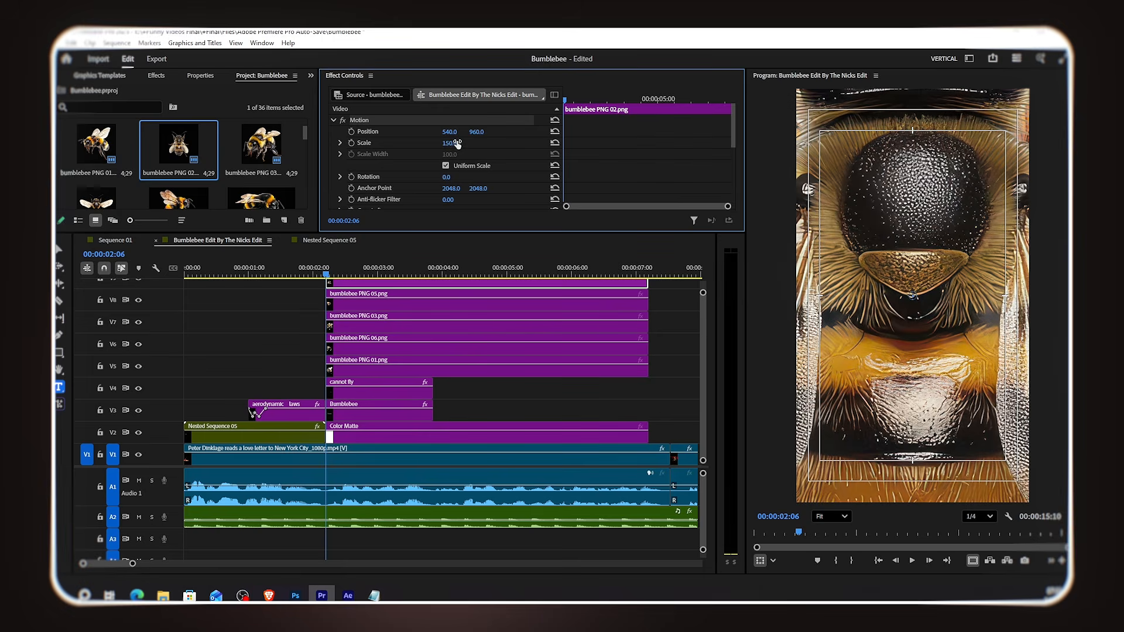
type("15")
key("Return")
Step: Copy the Motion effect from that clip and paste it onto the other bumblebee PNG clips
right_click(426, 121)
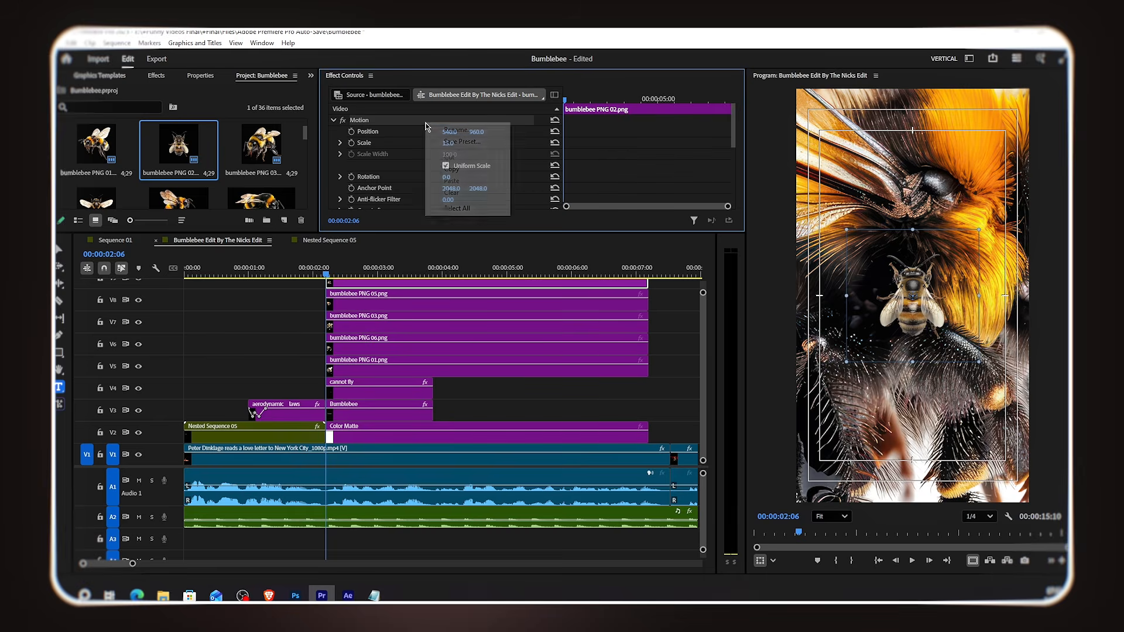
left_click(452, 169)
left_click_drag(468, 397, 447, 300)
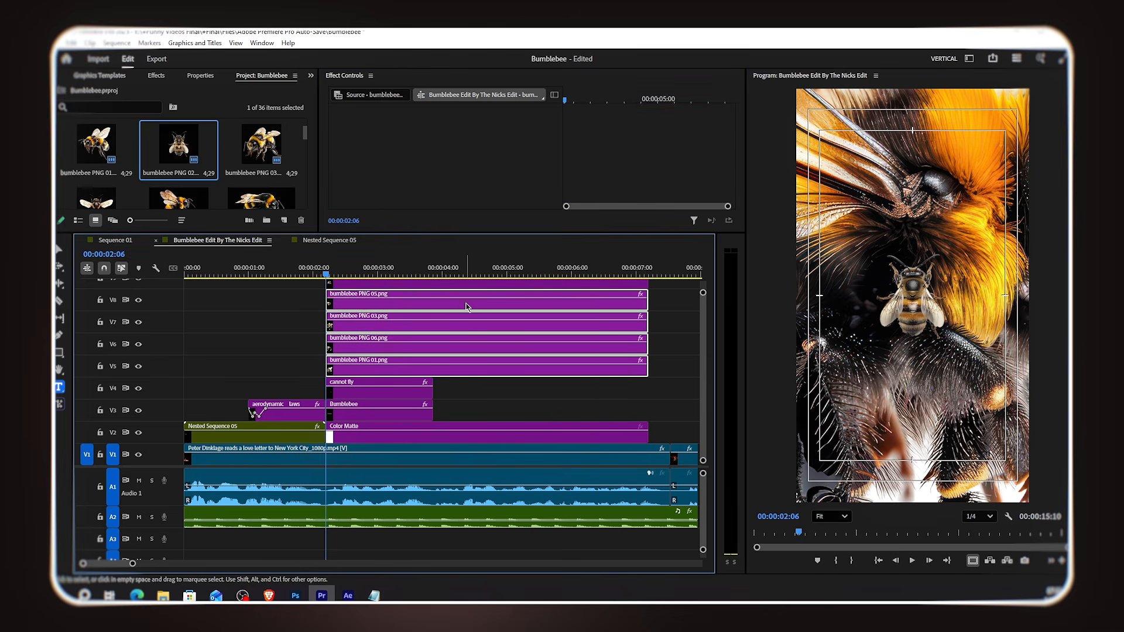
key("ctrl+v")
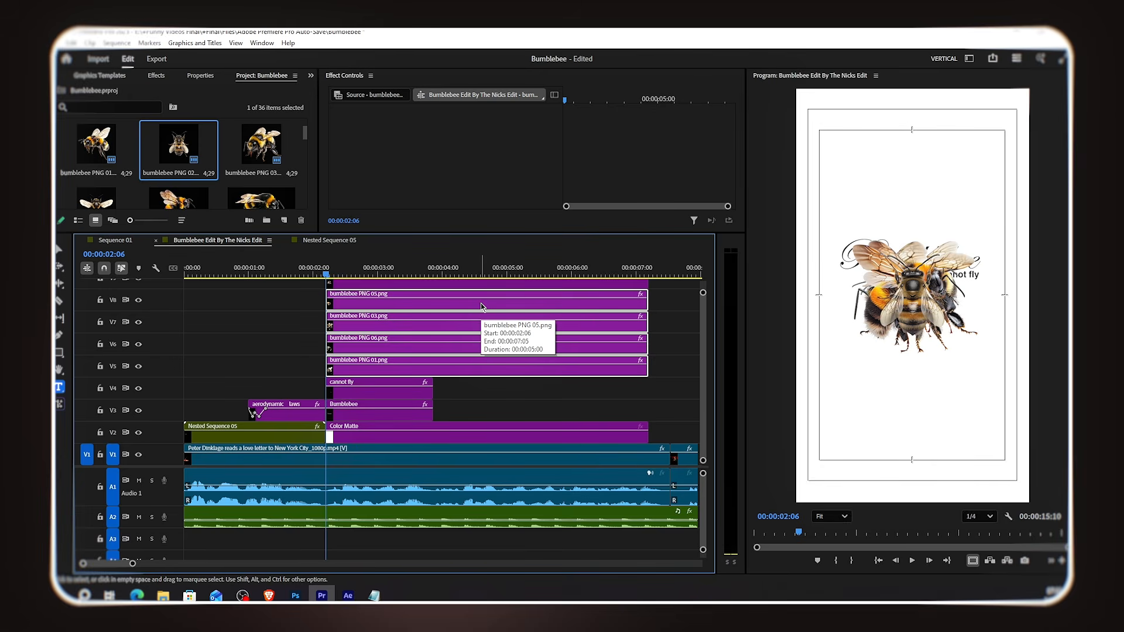
Step: Cut all bumblebee PNG clips at 00:00:02:16 and delete the parts after the cut
left_click(451, 388)
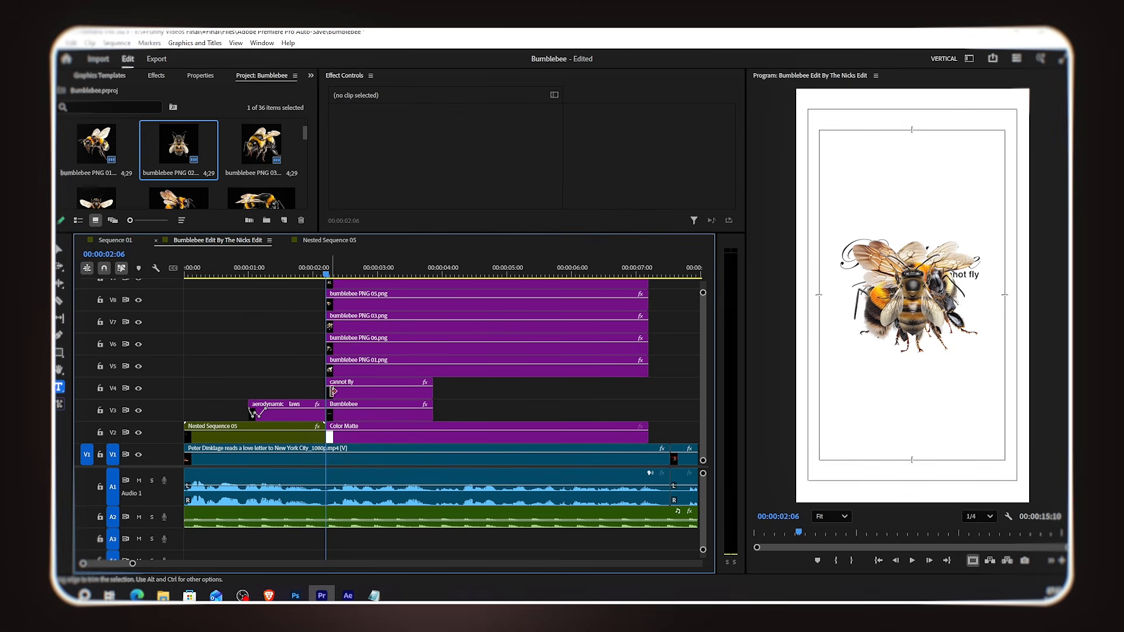
key("shift+Right")
key("shift+Right")
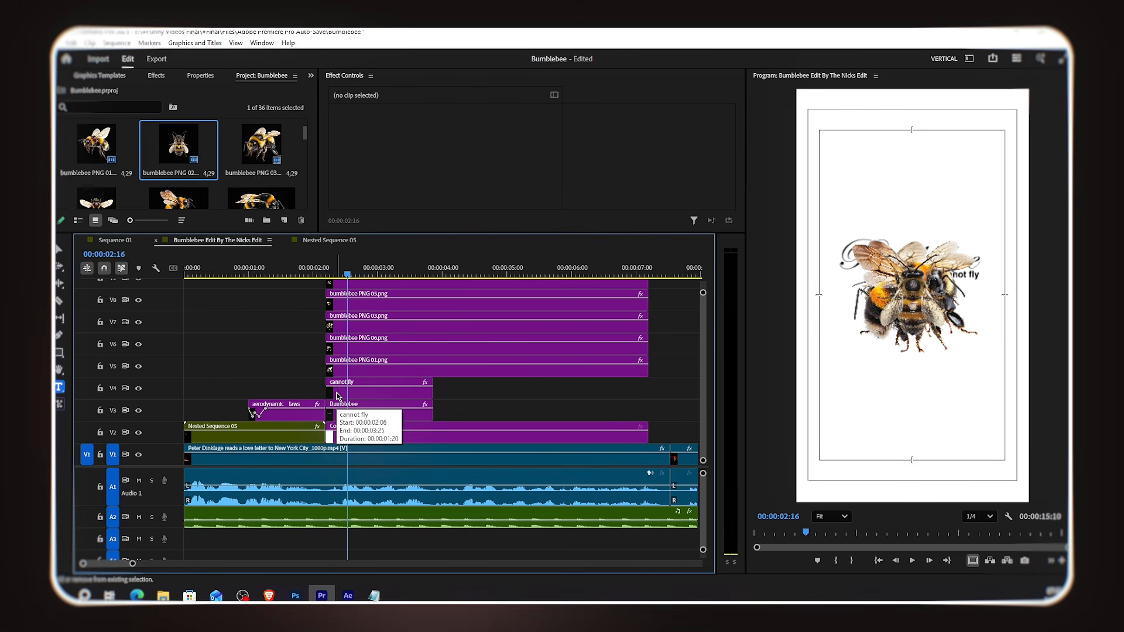
left_click_drag(497, 403, 473, 288)
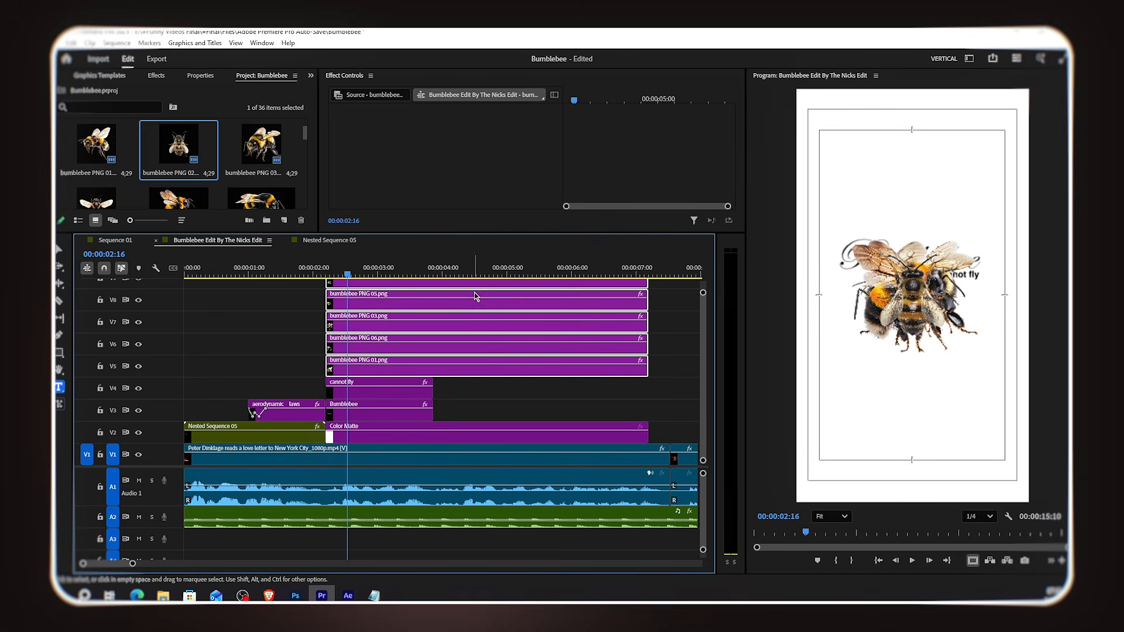
key("ctrl+k")
left_click_drag(487, 384, 481, 292)
key("Delete")
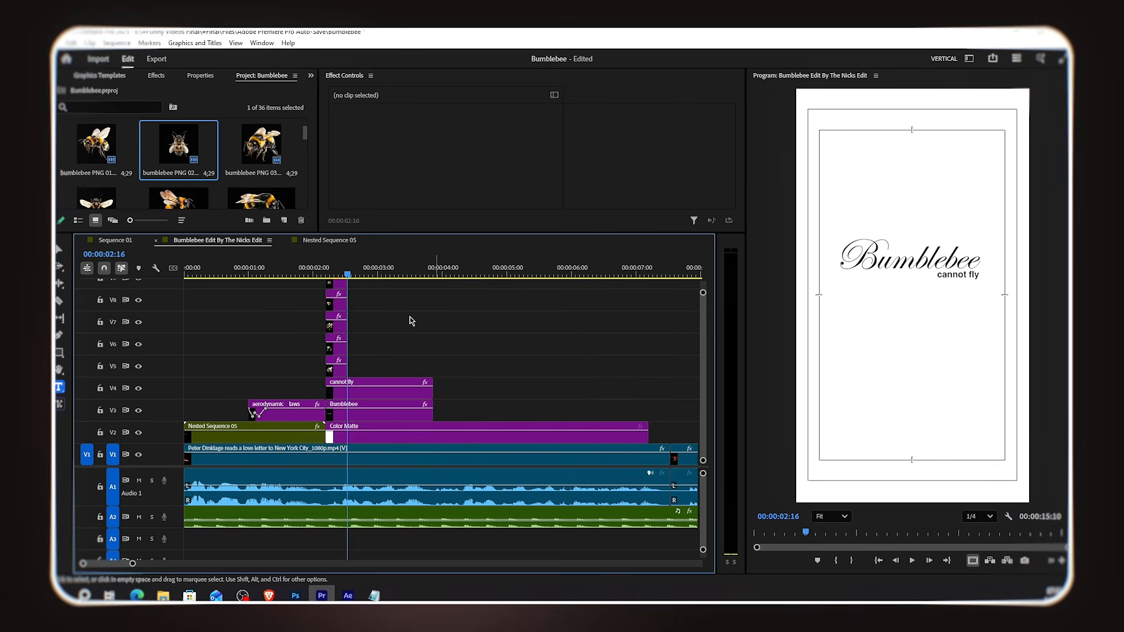
Step: Line up the five bumblebee PNG clips end to end on track V5 and select them all
left_click_drag(333, 346, 361, 365)
left_click_drag(339, 325, 382, 368)
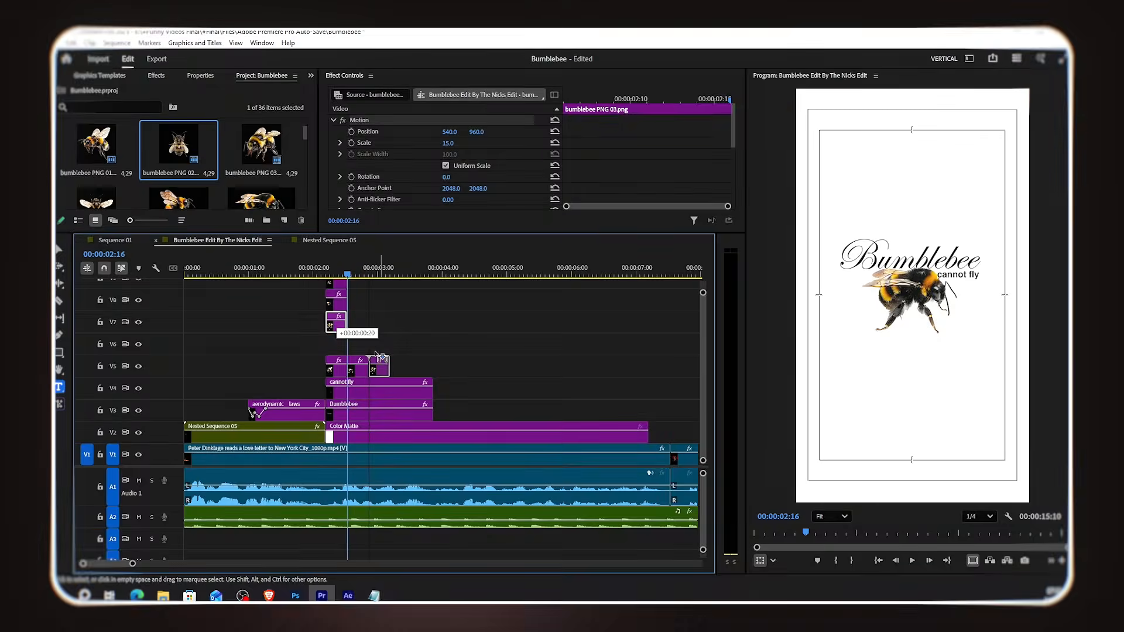
left_click_drag(332, 310, 395, 373)
left_click(342, 285)
left_click_drag(343, 288, 440, 378)
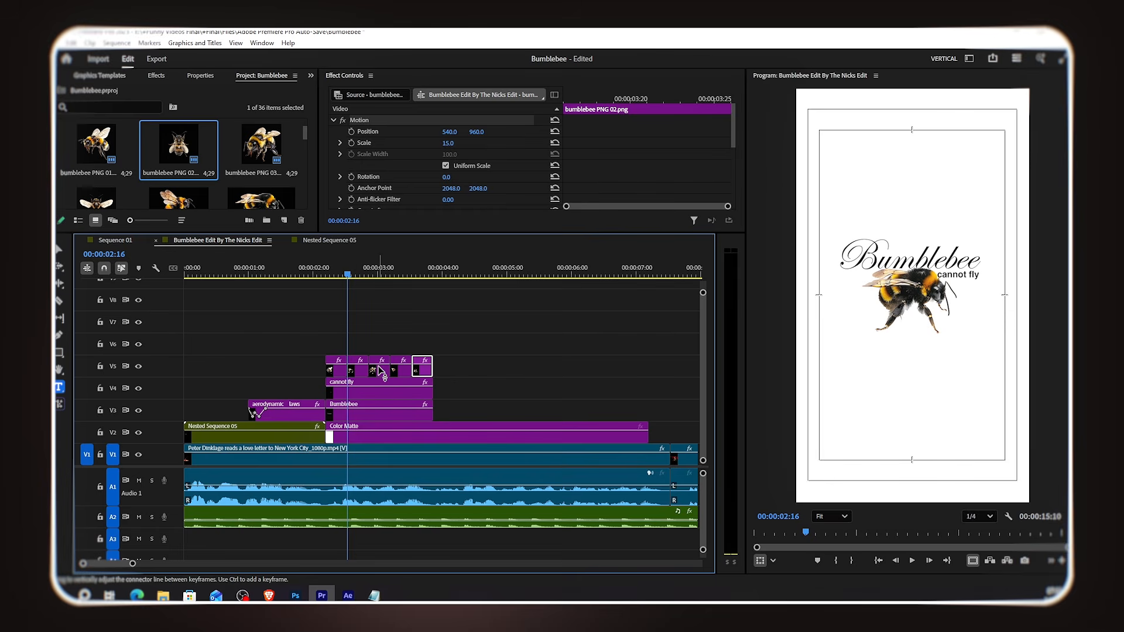
left_click_drag(451, 339, 335, 363)
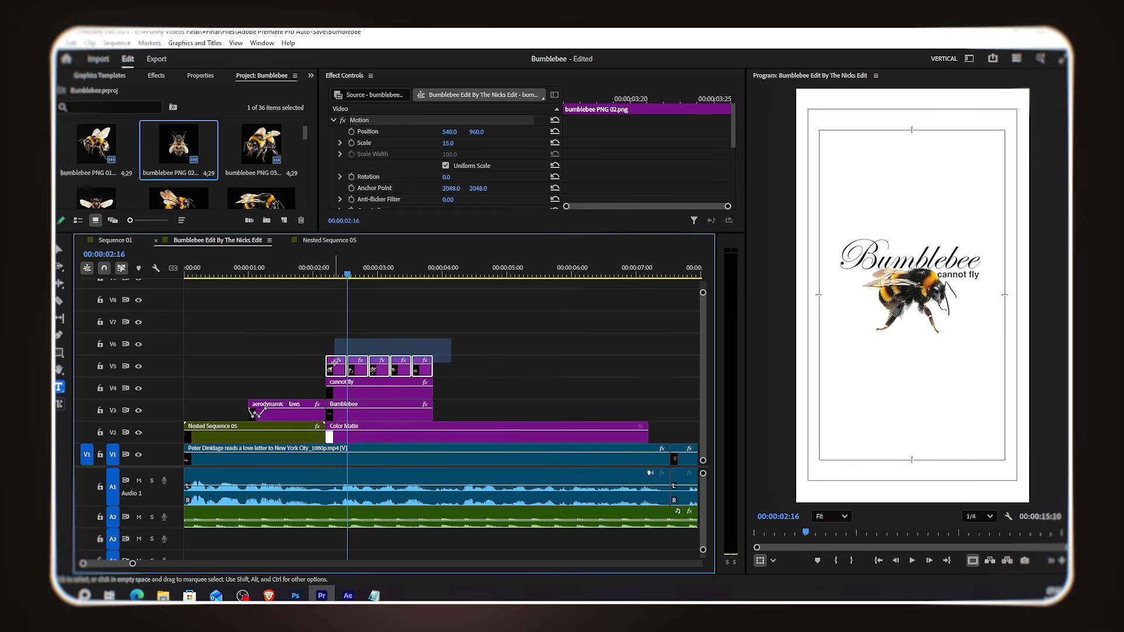
Step: Nest the selected bumblebee clips into a single nested sequence
right_click(364, 360)
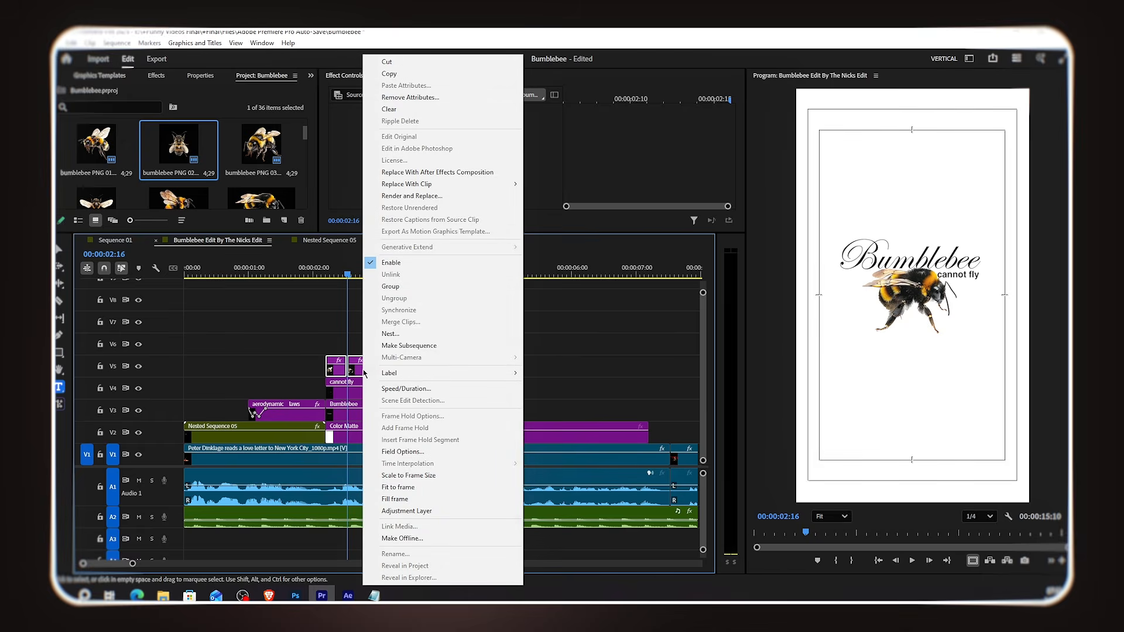
left_click(390, 334)
left_click(579, 319)
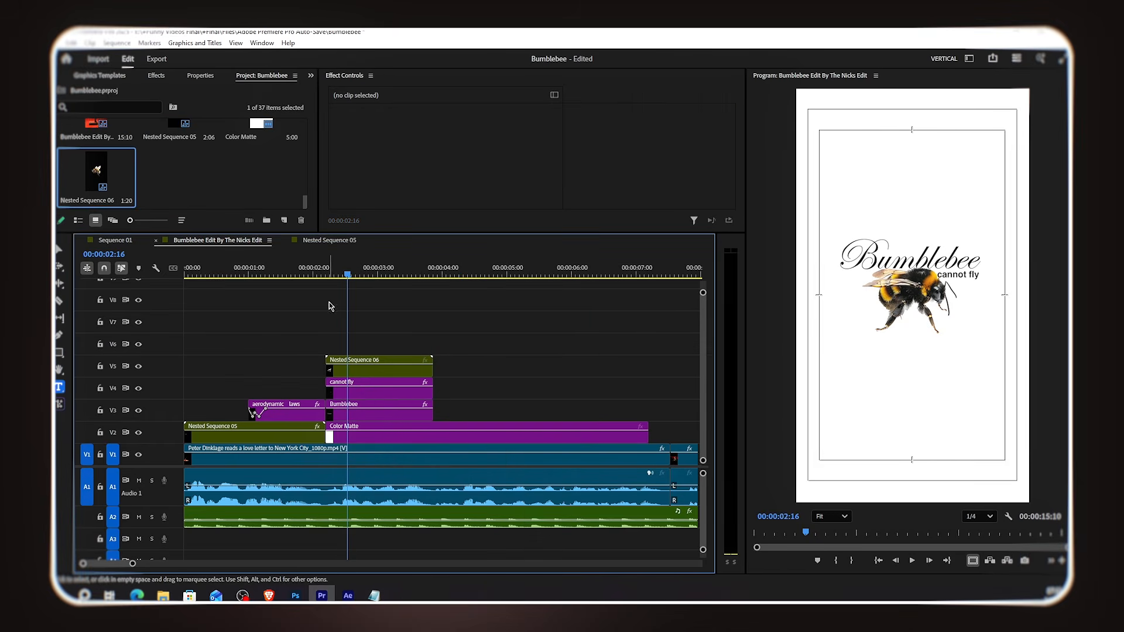
Step: Play back and scrub the title card section to preview the bee images
left_click(326, 274)
key("space")
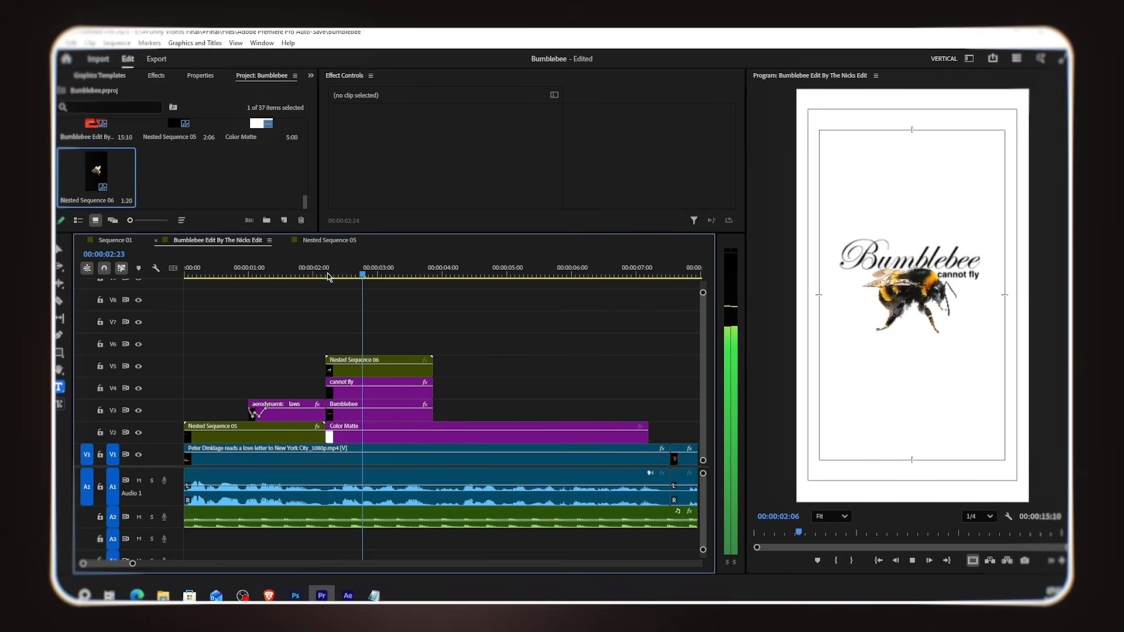
key("space")
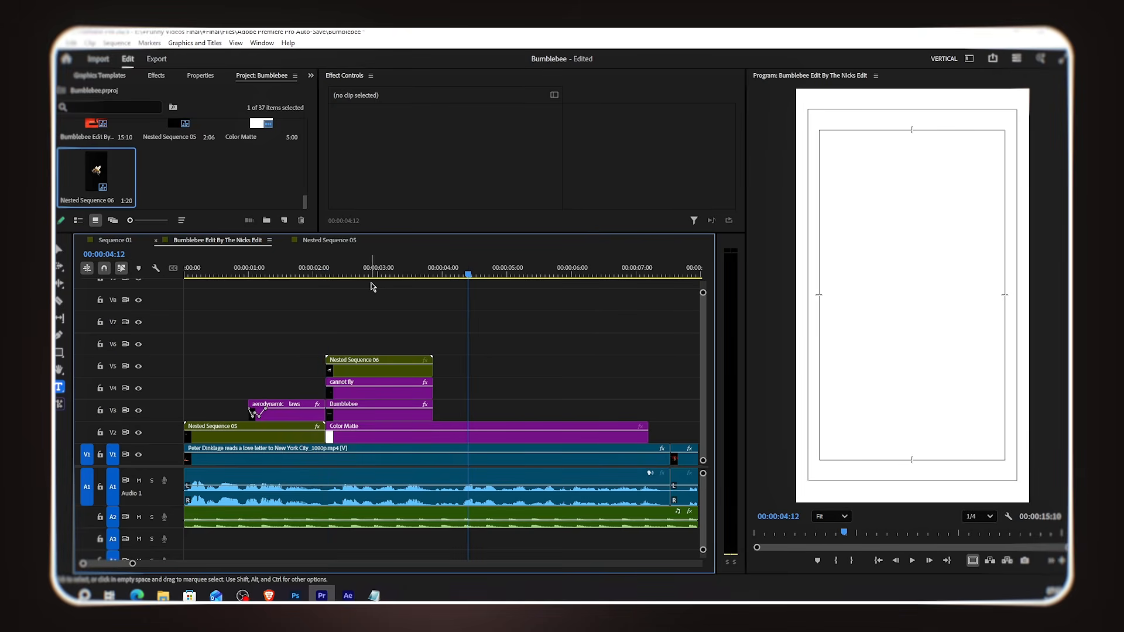
left_click_drag(373, 272, 396, 288)
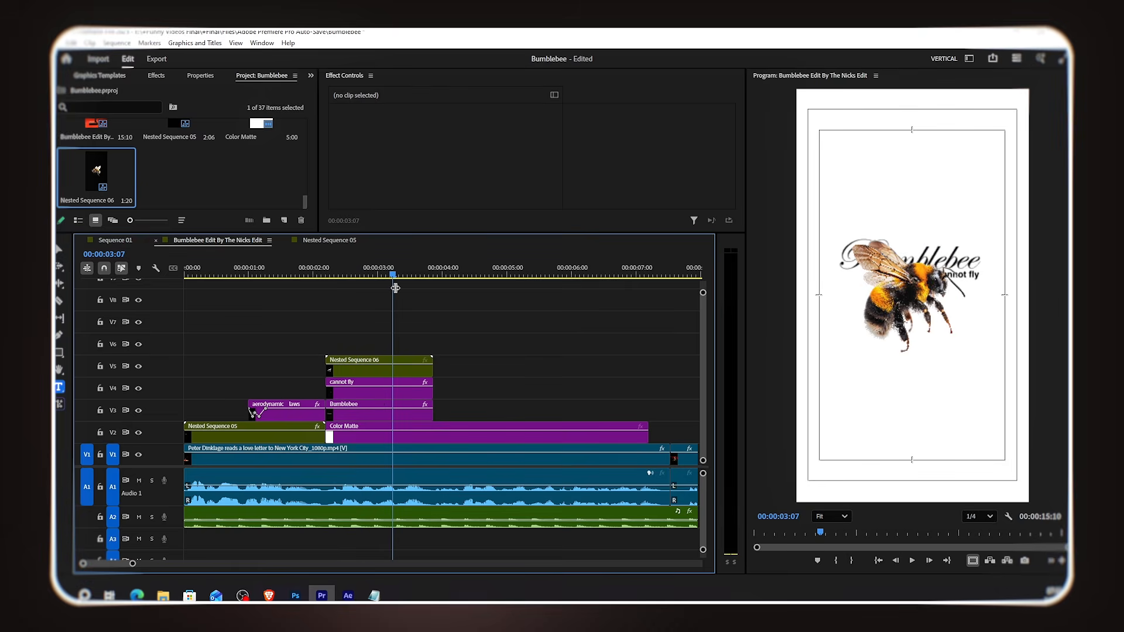
Step: Move the Bumblebee and cannot fly text clips above the nested bee sequence and set its scale to 90
left_click_drag(447, 394, 406, 338)
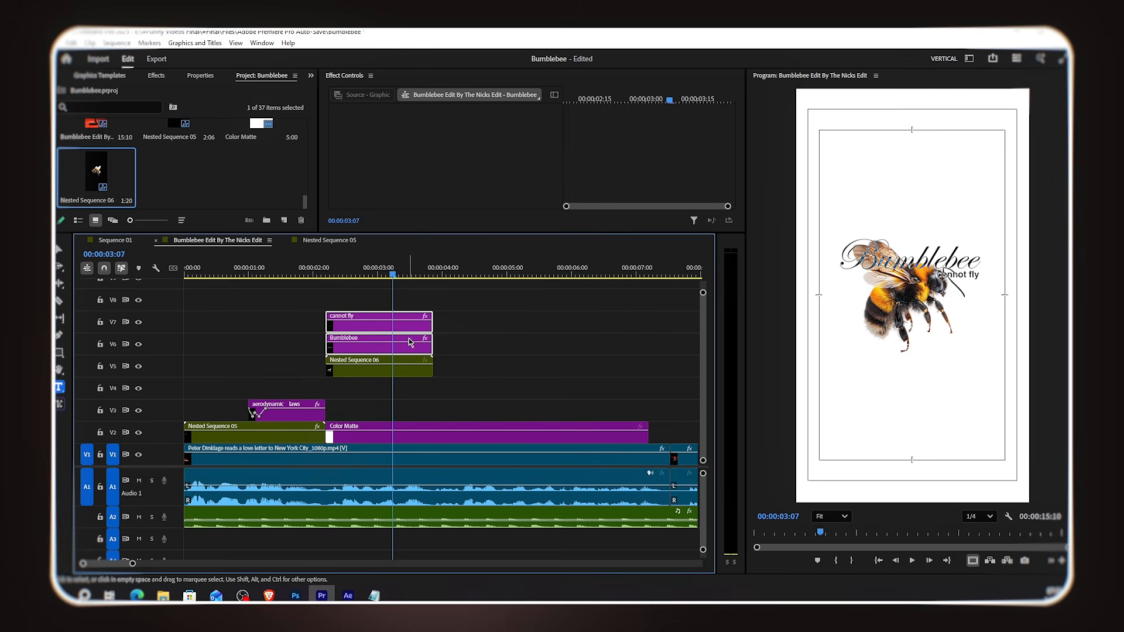
left_click(398, 370)
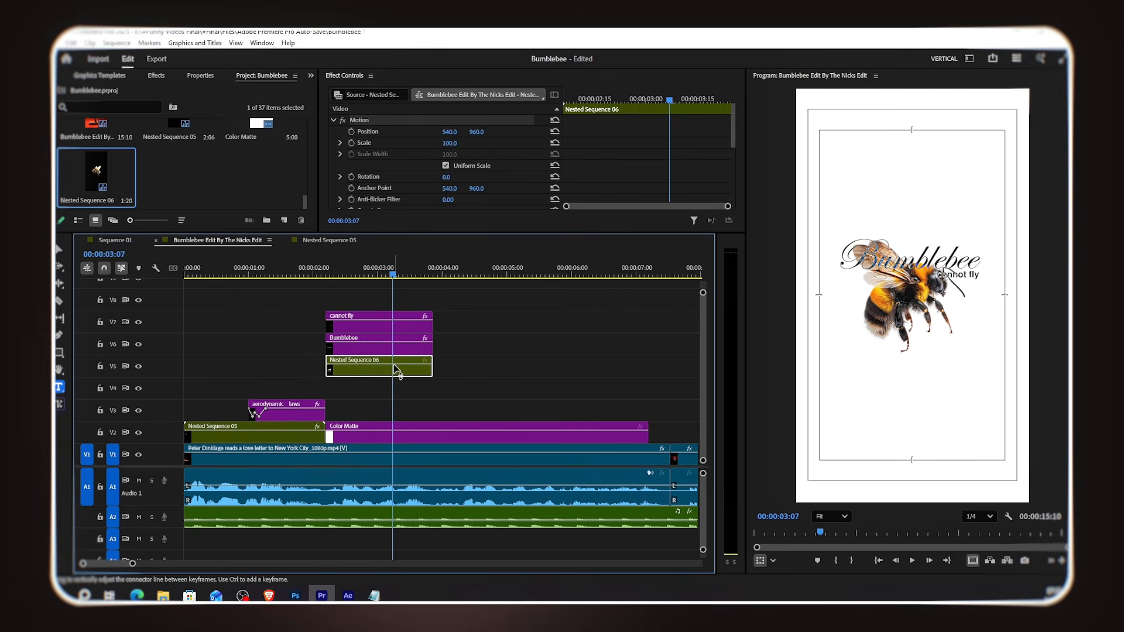
left_click(456, 142)
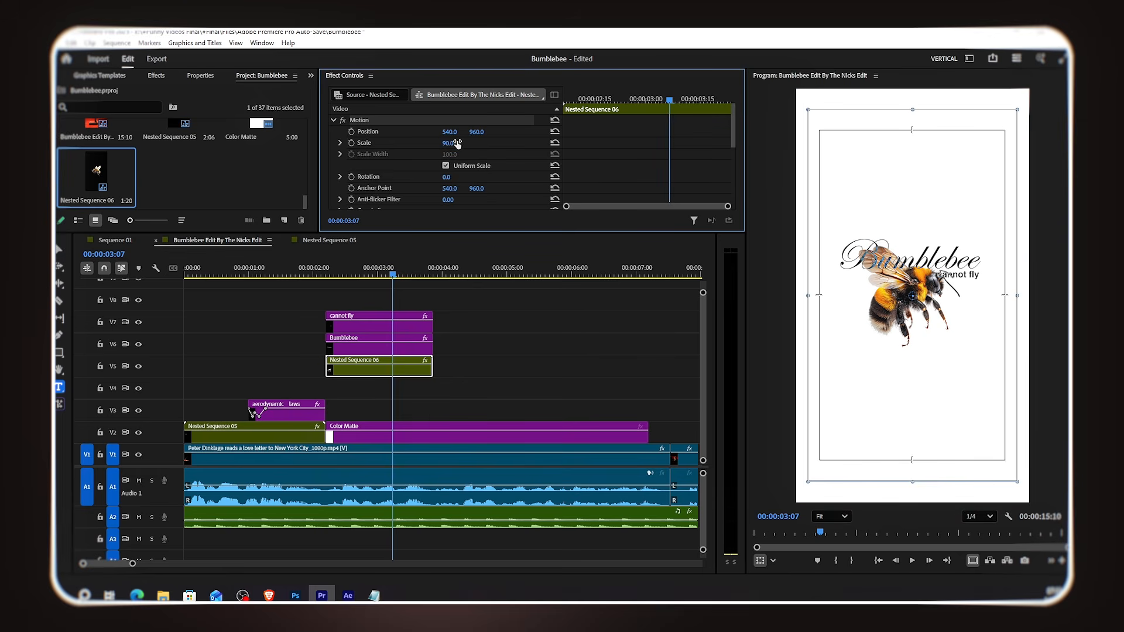
left_click(393, 378)
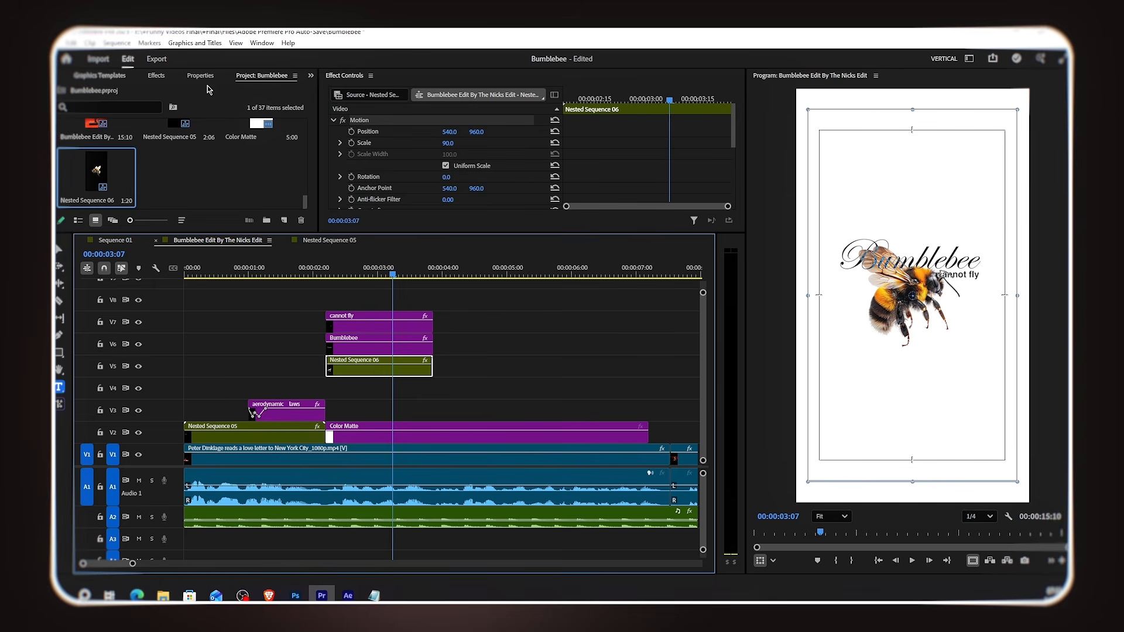
Step: Search the effects for "trans" and apply the Transform effect to the nested bee sequence
left_click(156, 76)
left_click(112, 93)
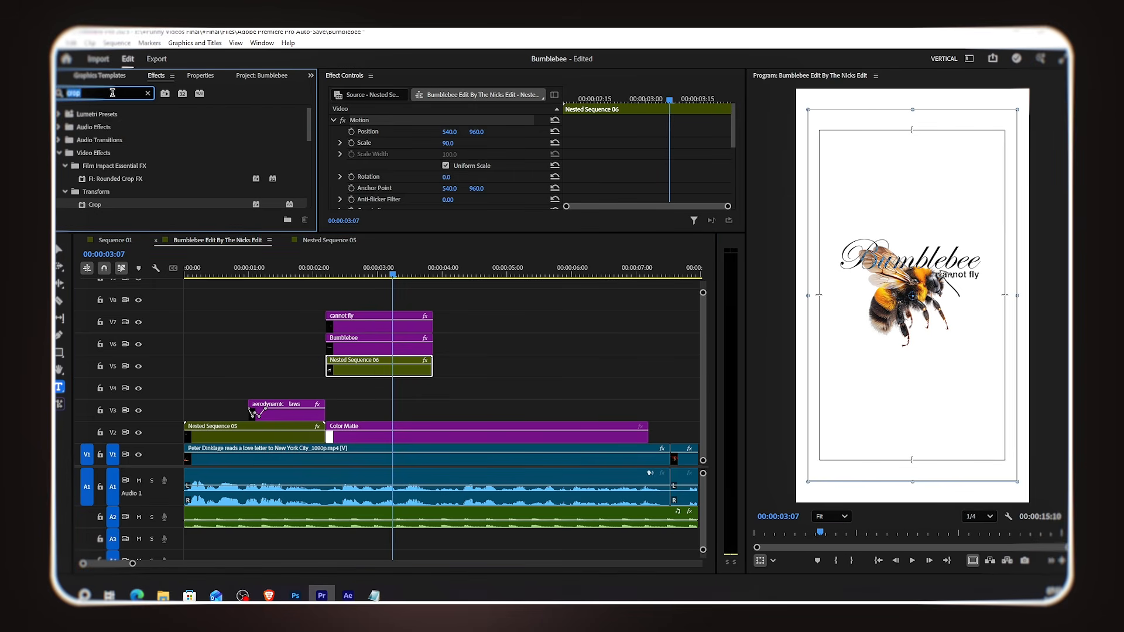
type("trans")
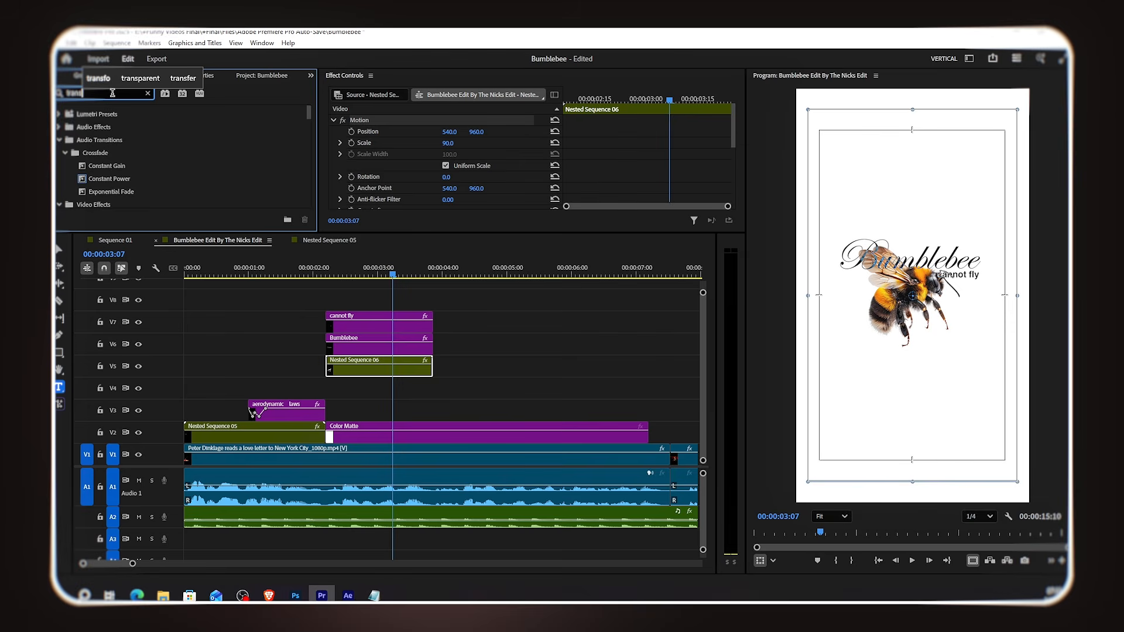
scroll(126, 149, "down", 5)
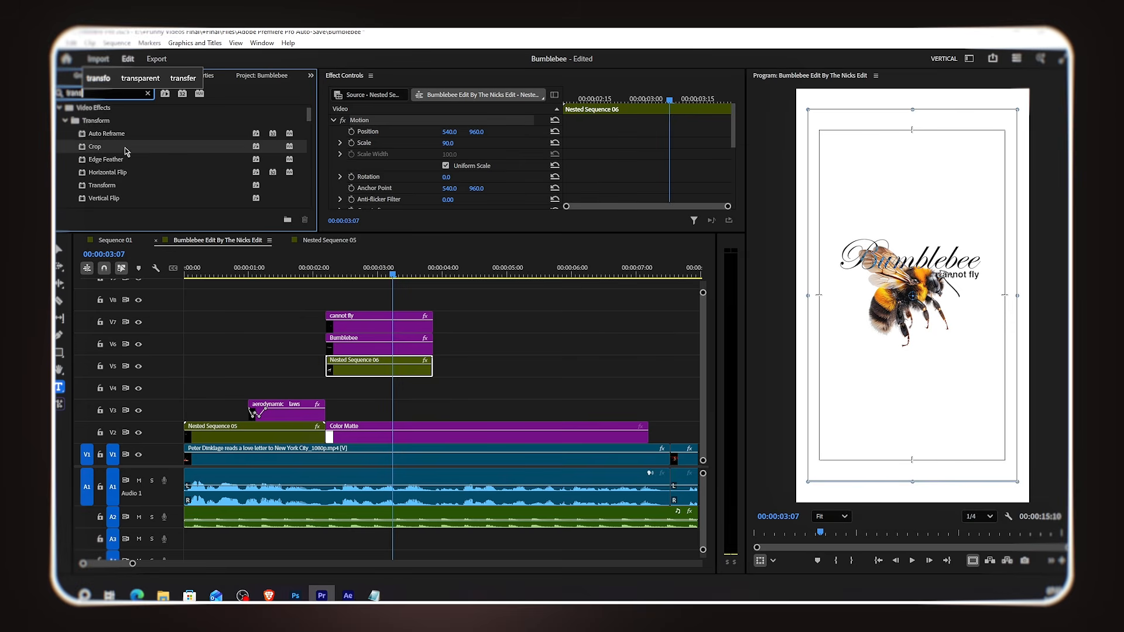
left_click(116, 155)
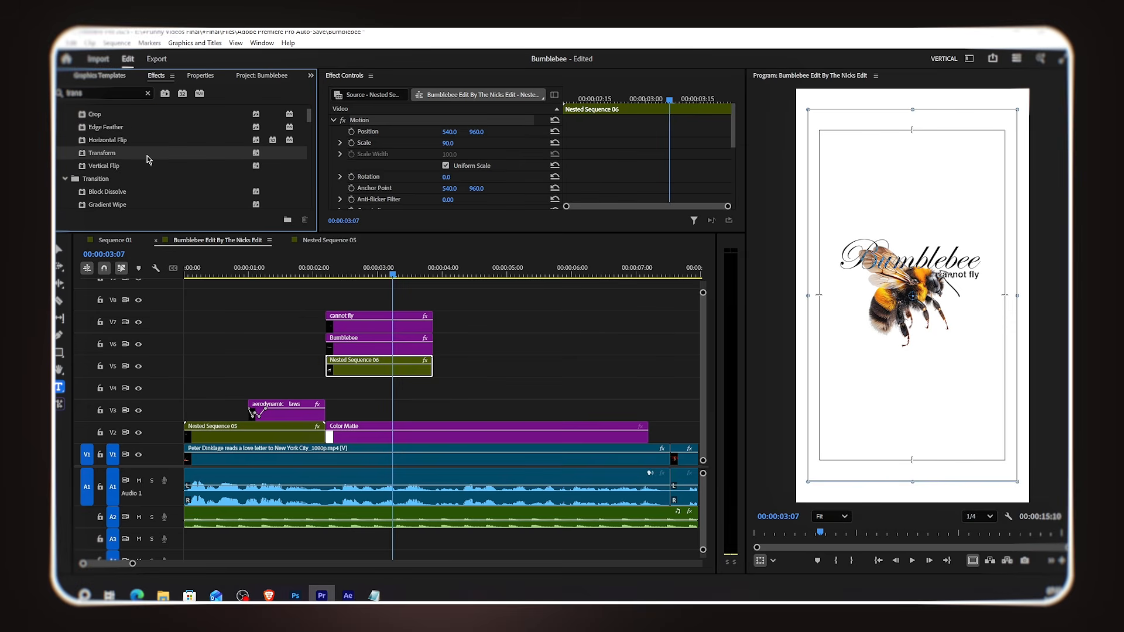
left_click_drag(124, 155, 367, 370)
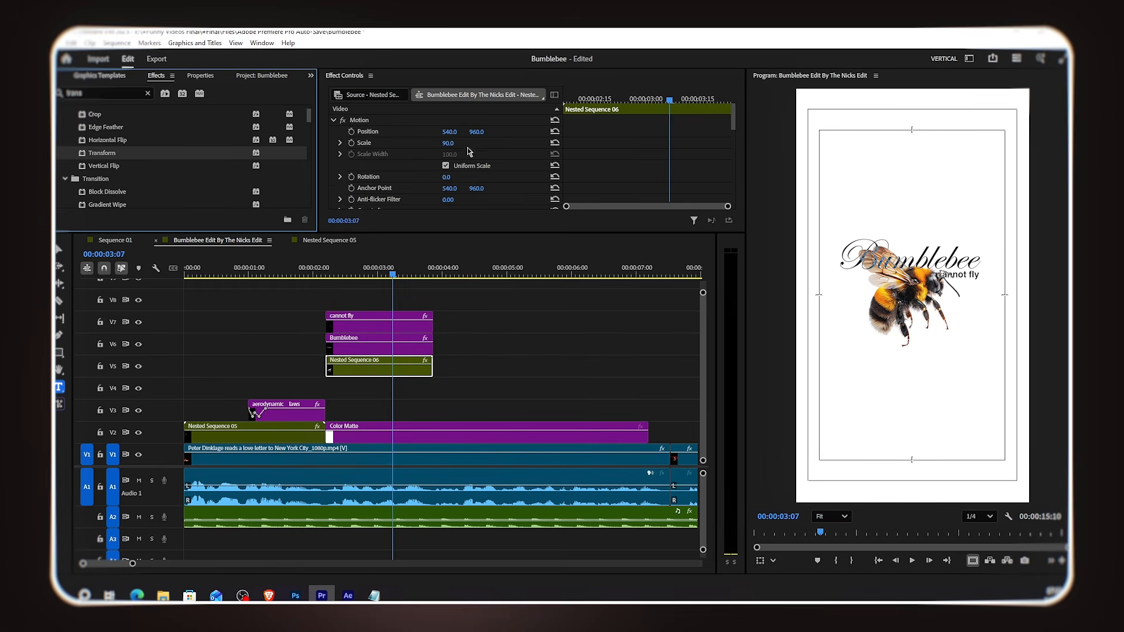
Step: Review the Transform effect's properties in Effect Controls for the nested bee sequence
scroll(460, 182, "down", 3)
left_click_drag(446, 232, 446, 256)
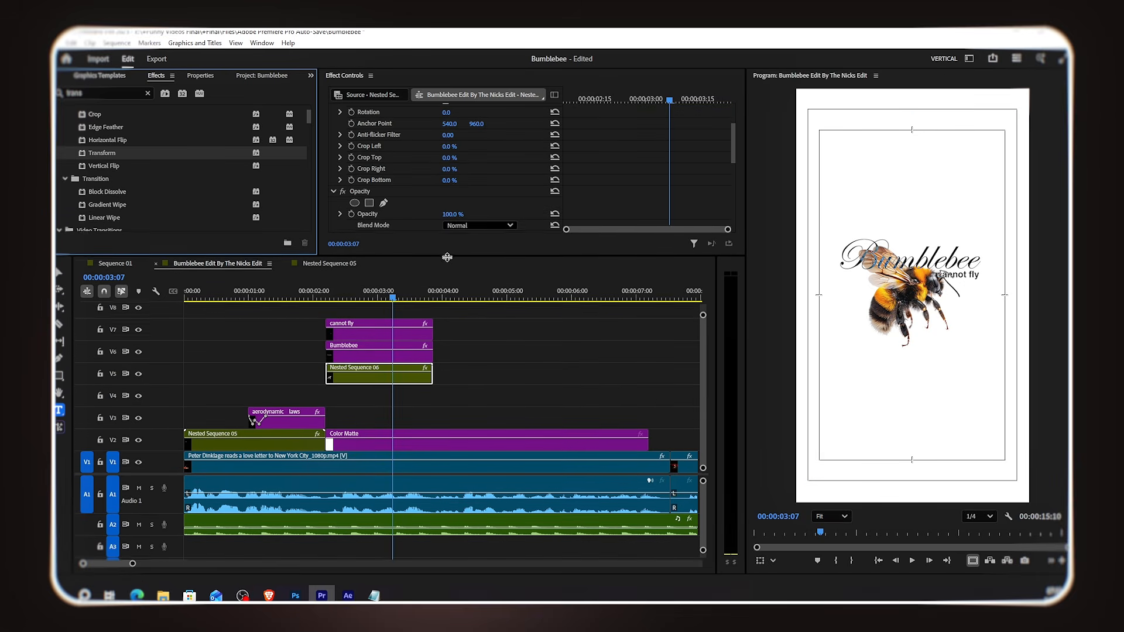
scroll(459, 188, "down", 3)
scroll(458, 188, "down", 5)
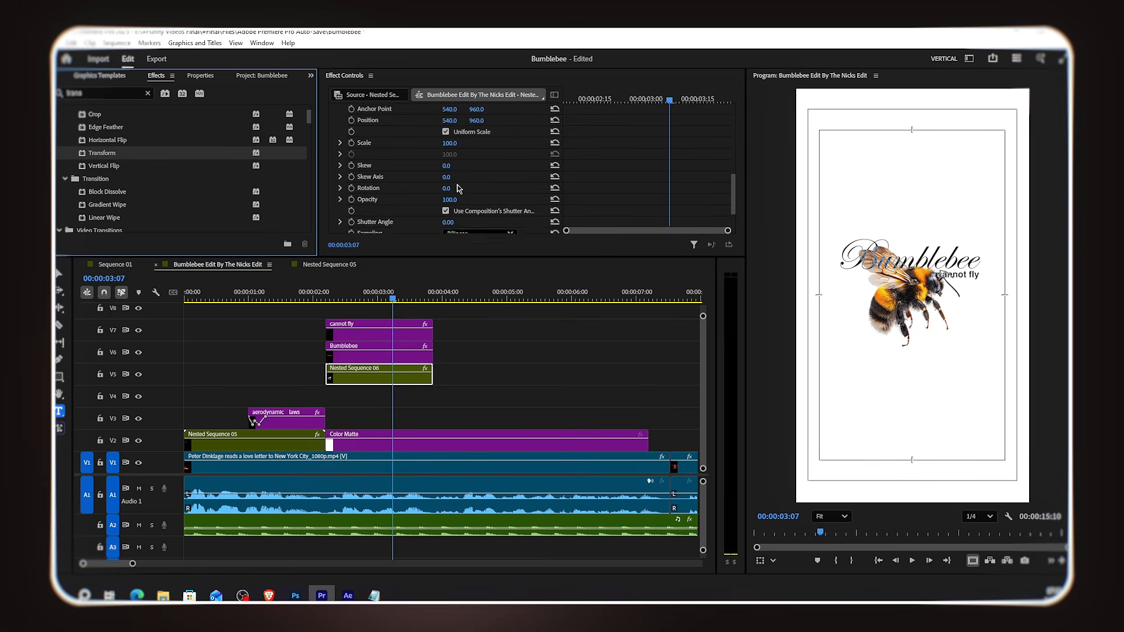
left_click(457, 201)
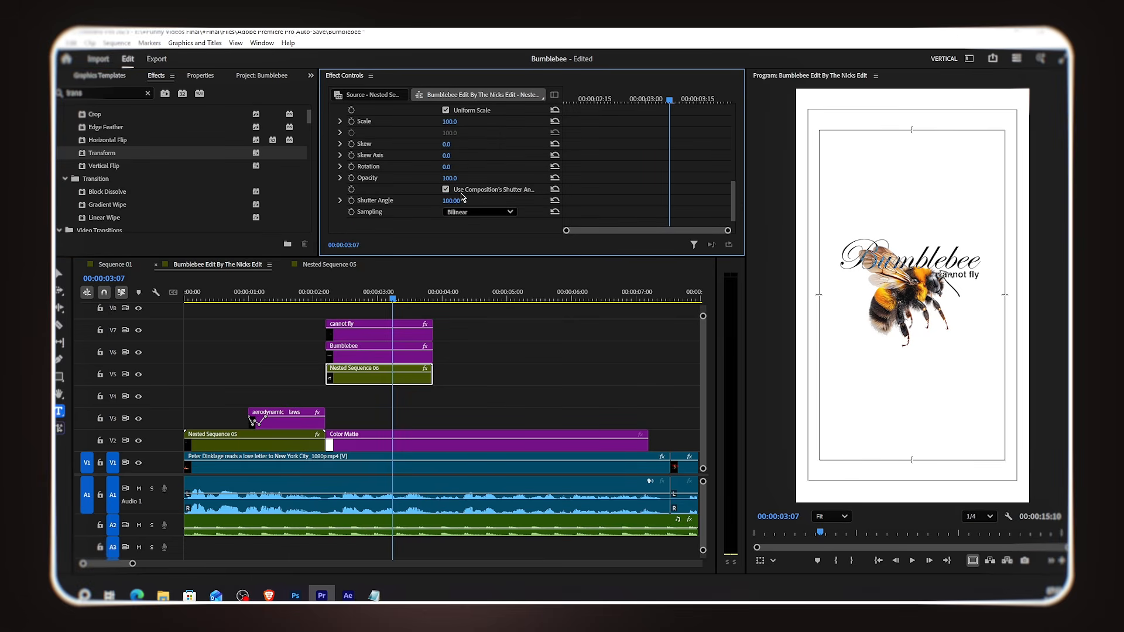
scroll(548, 190, "up", 1)
scroll(650, 171, "down", 1)
left_click(648, 100)
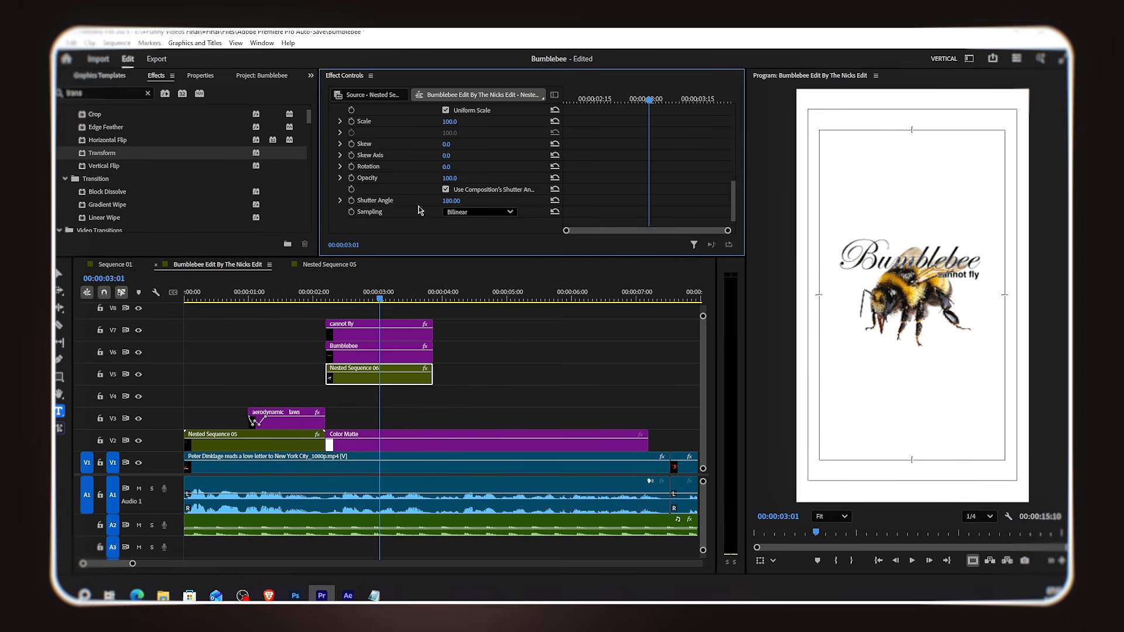
scroll(496, 180, "up", 4)
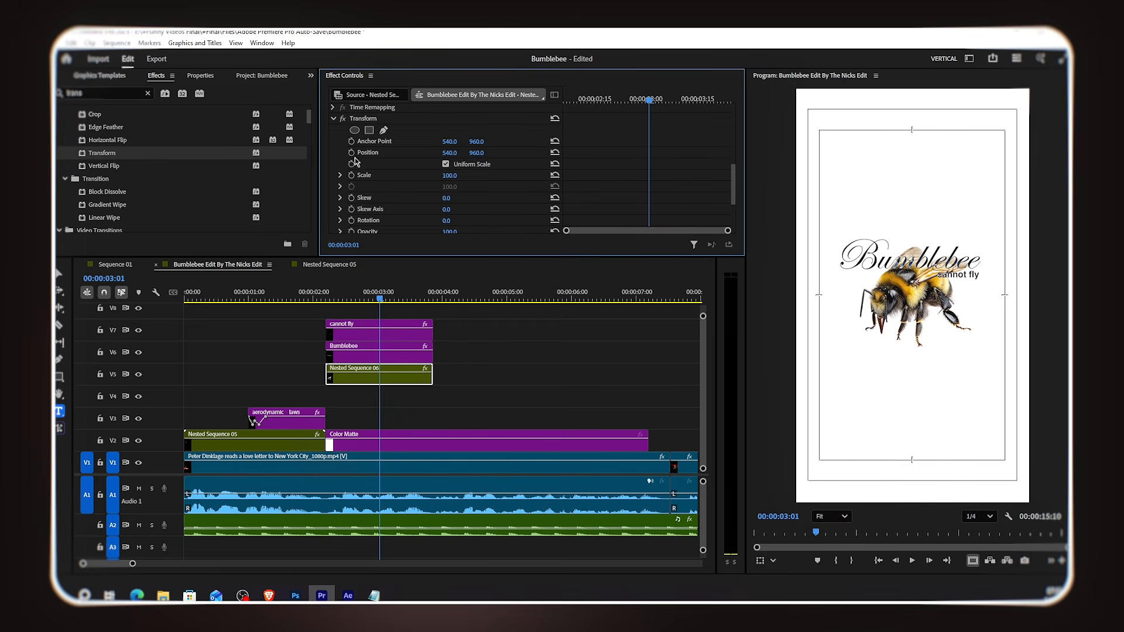
Step: Keyframe the Transform position so the bee rises from below the frame to centre and drops out again at the end
left_click(351, 152)
left_click_drag(593, 98, 567, 101)
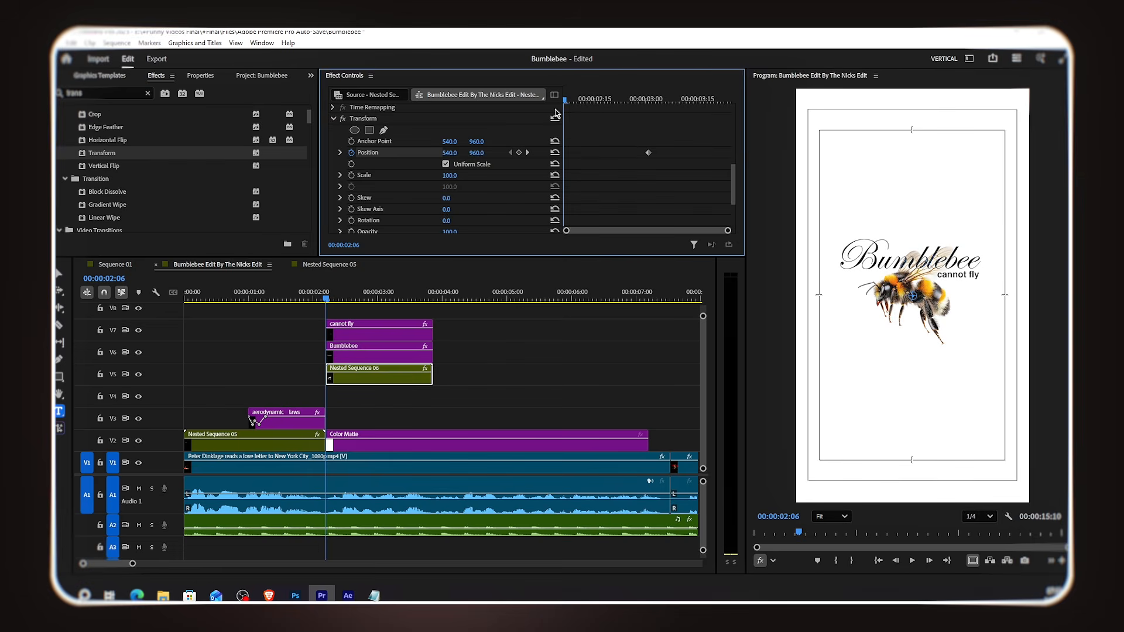
key("Right")
left_click_drag(477, 152, 530, 152)
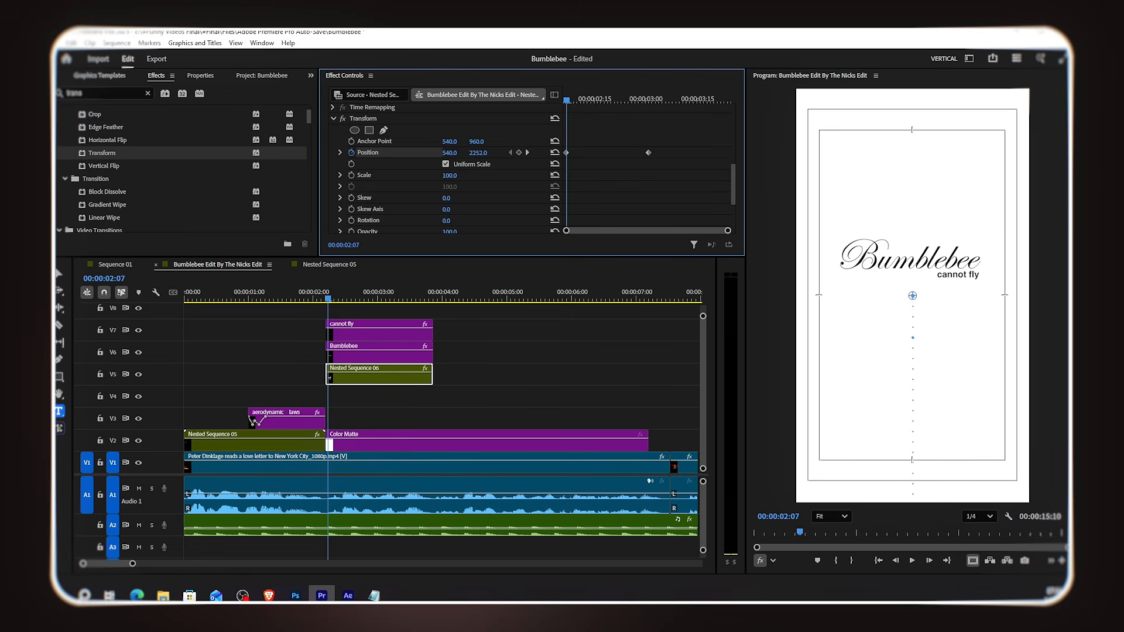
left_click_drag(477, 153, 481, 152)
left_click(715, 98)
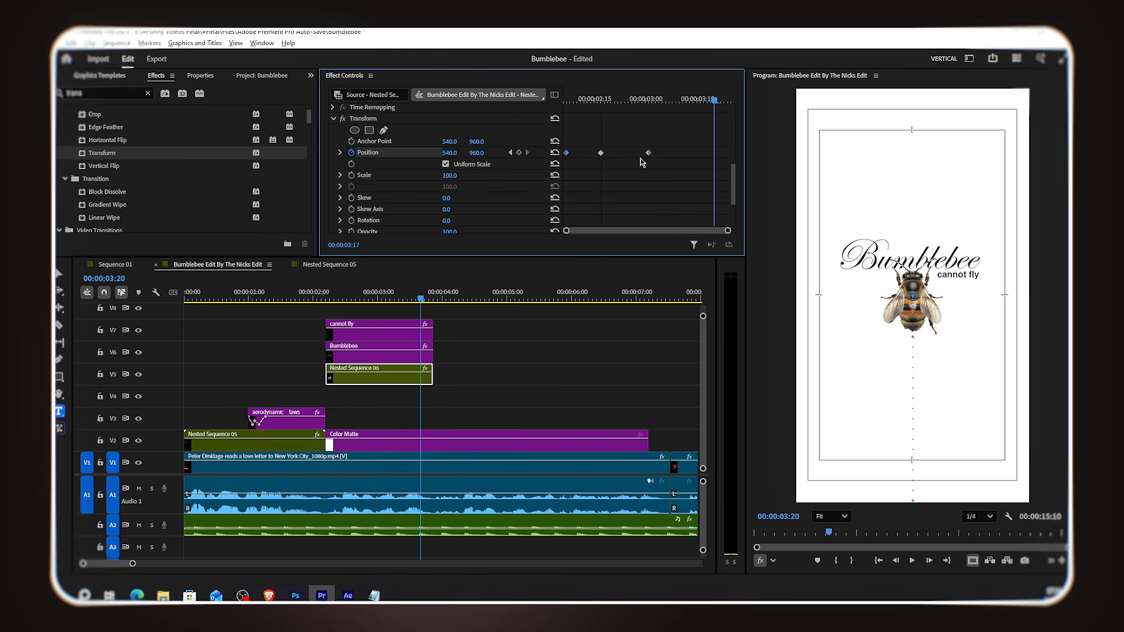
left_click_drag(704, 156, 715, 156)
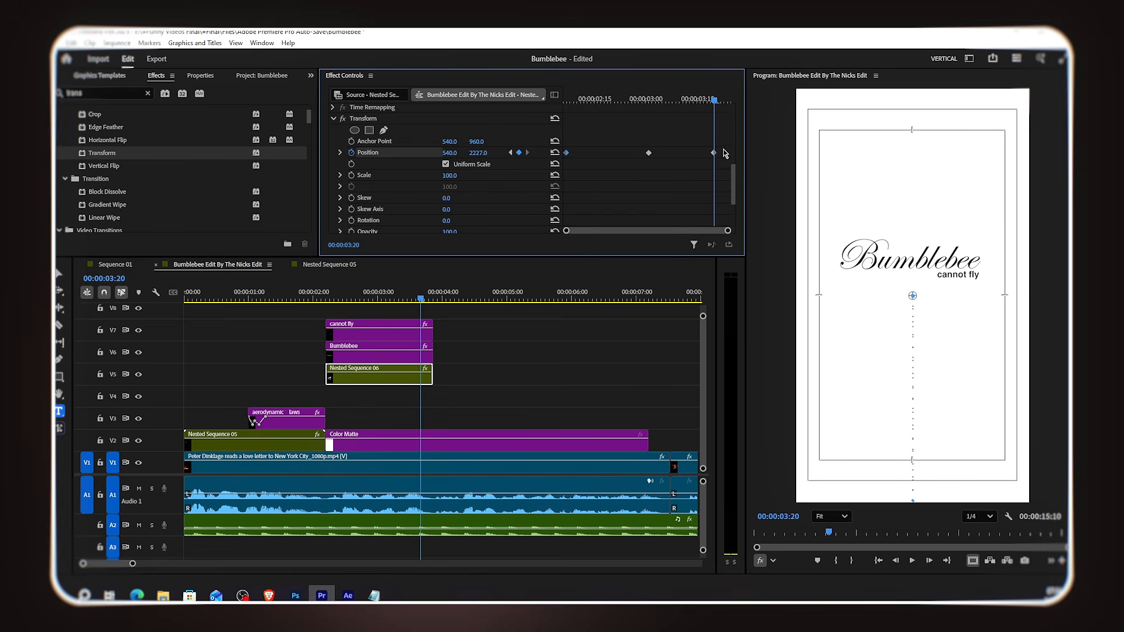
Step: Reshape the Position velocity curve so the bee's movement eases sharply in and out
left_click(341, 152)
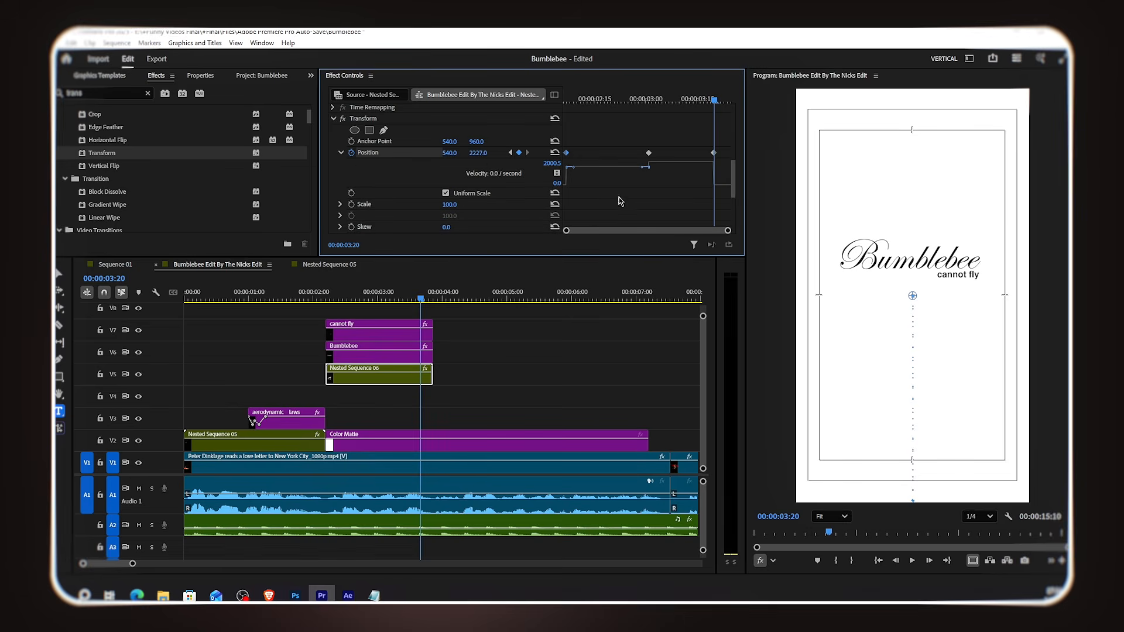
left_click_drag(639, 172, 553, 156)
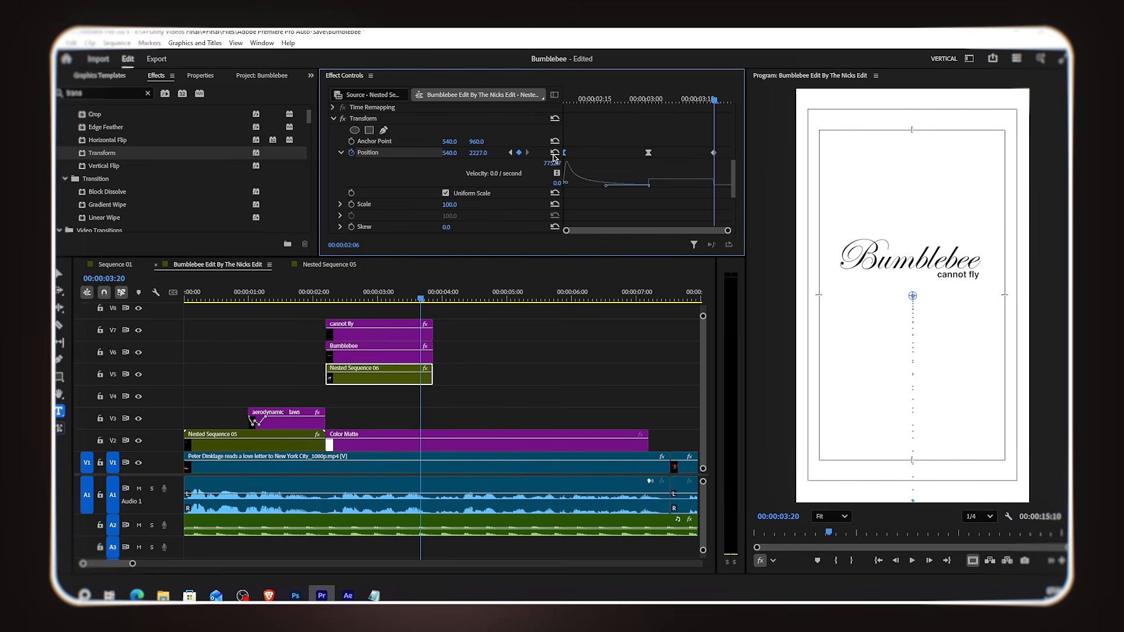
right_click(649, 154)
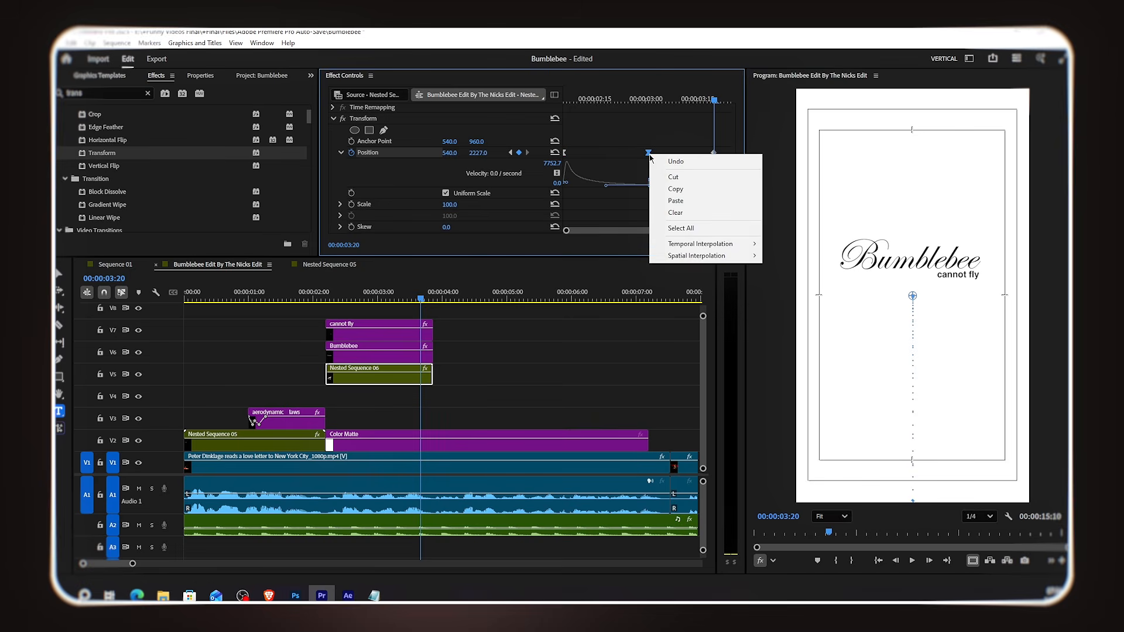
left_click(658, 126)
left_click(649, 153)
left_click_drag(654, 180, 730, 153)
left_click(711, 185)
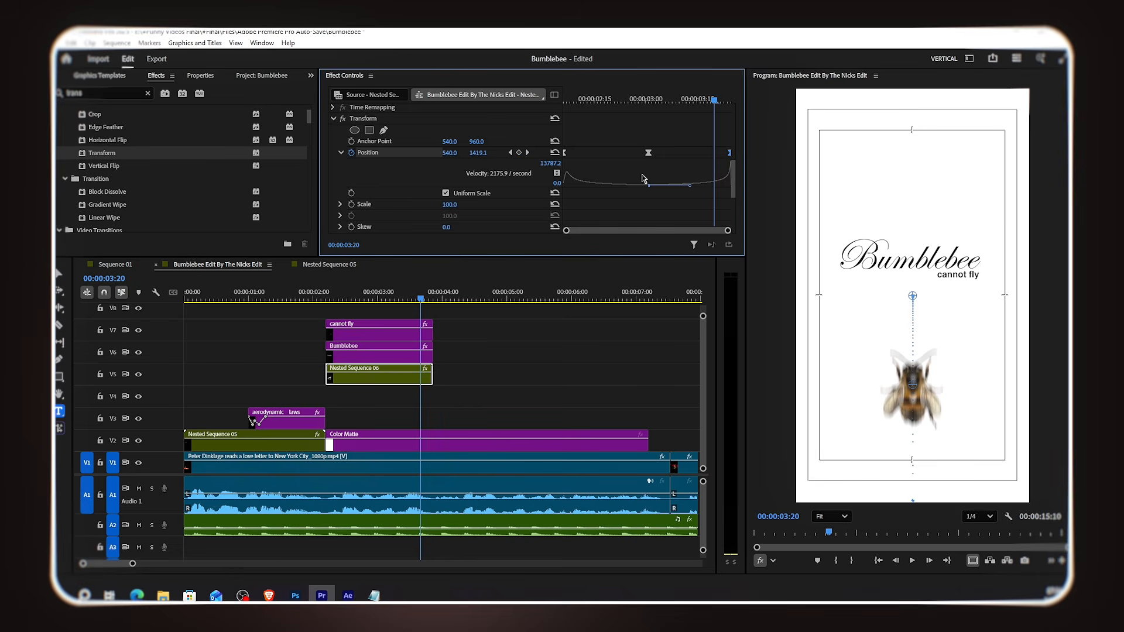
mouse_move(565, 153)
left_mouse_down()
mouse_move(570, 185)
mouse_move(559, 160)
left_mouse_up()
Step: Add a Transform rotation keyframe of -20° near the start of the bee's rise
left_click_drag(336, 299, 382, 310)
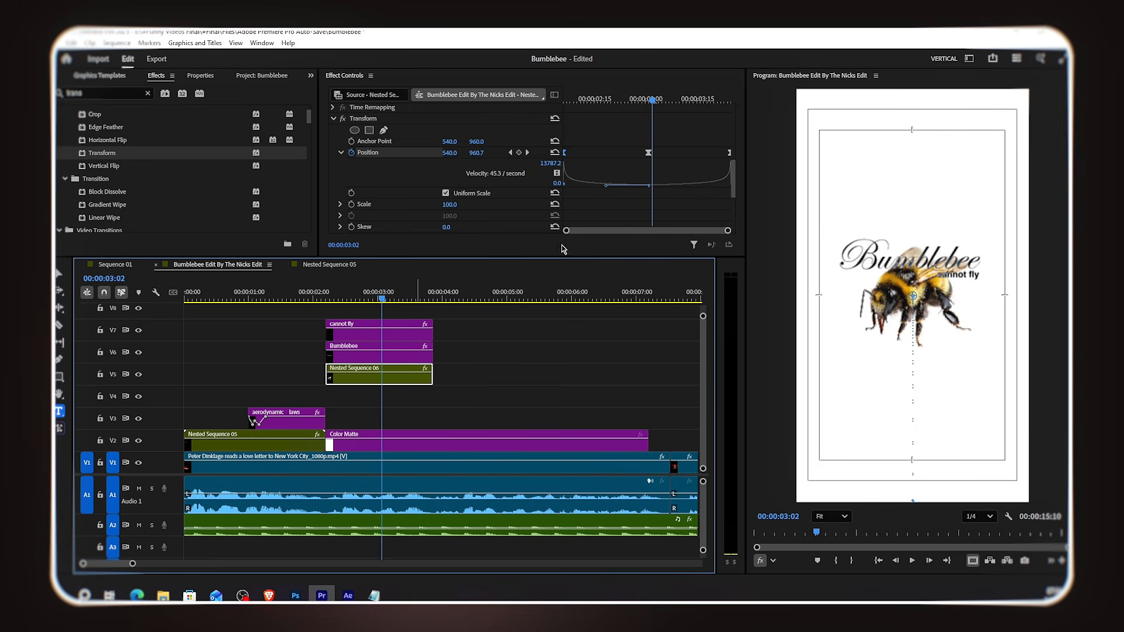
scroll(625, 153, "down", 1)
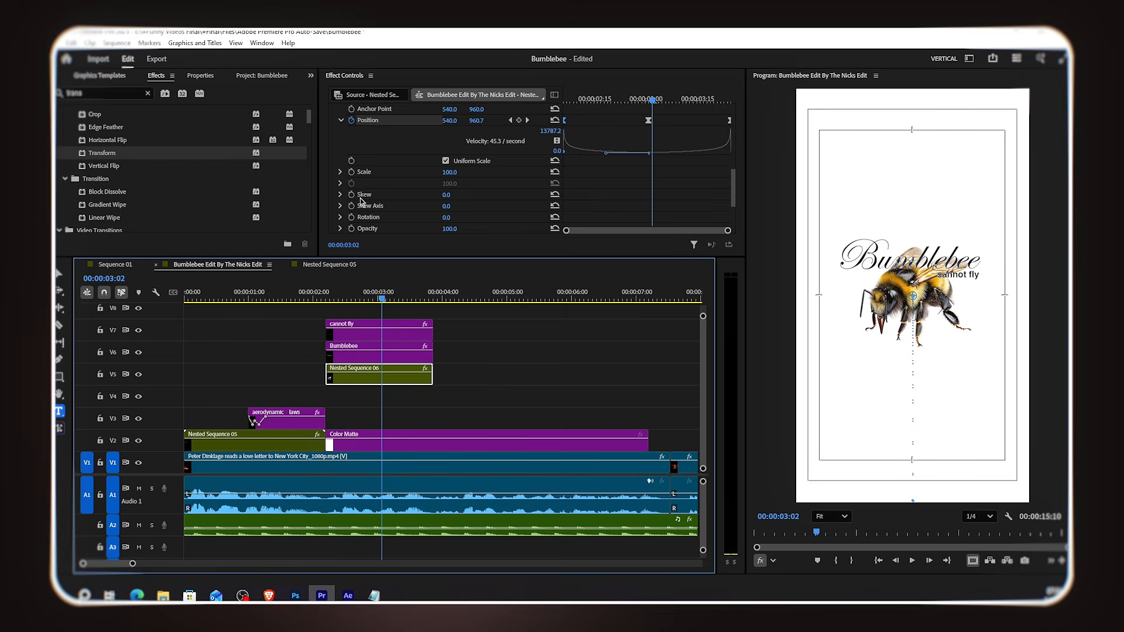
left_click(340, 218)
left_click(351, 218)
left_click_drag(652, 101, 587, 125)
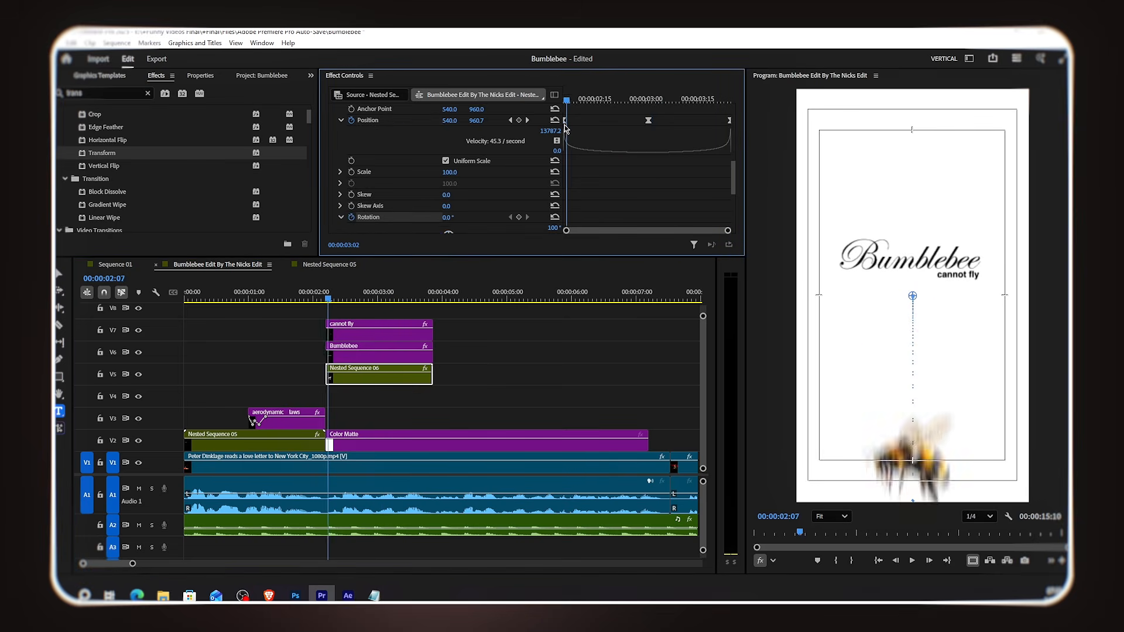
scroll(580, 154, "down", 1)
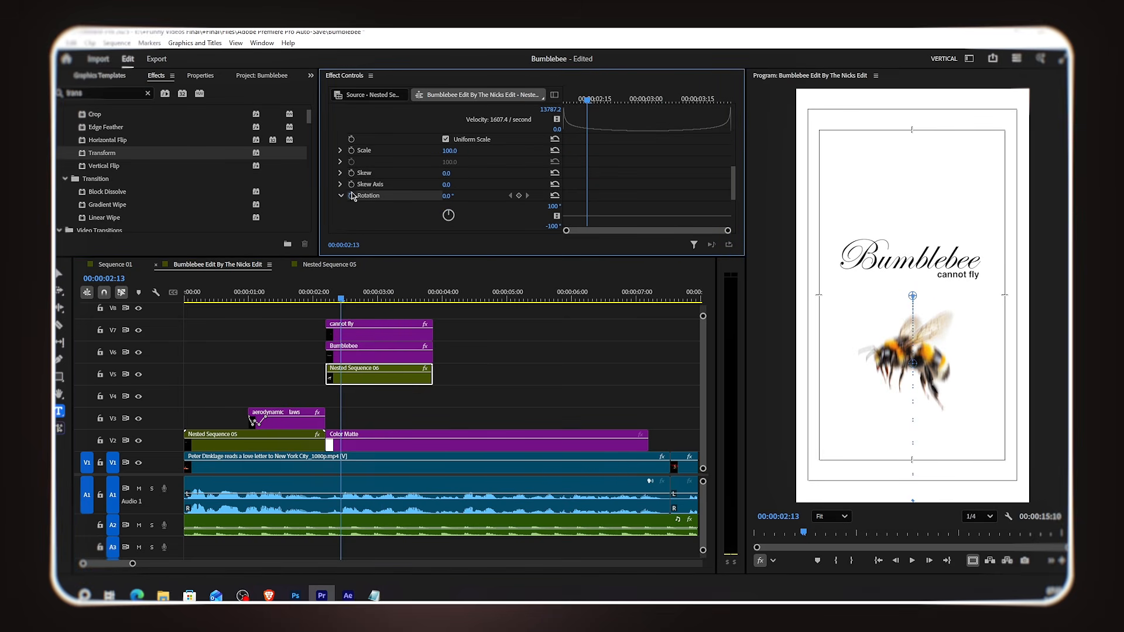
left_click(450, 196)
key("Return")
Step: Add a rotation keyframe of 20° later in the clip
left_click(697, 98)
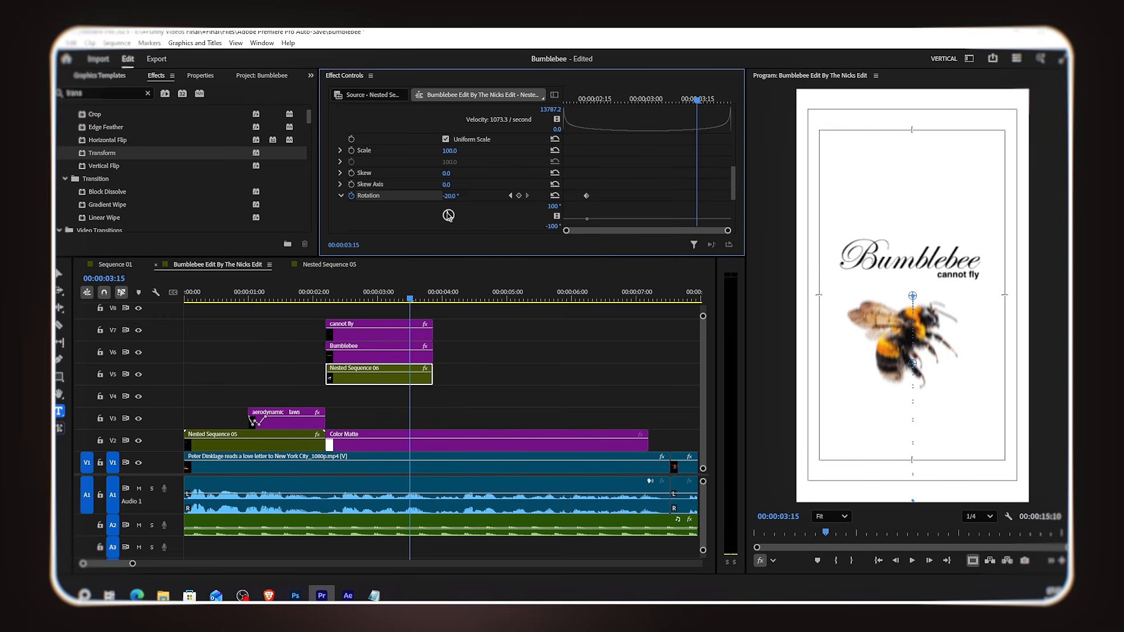
left_click(454, 195)
type("20")
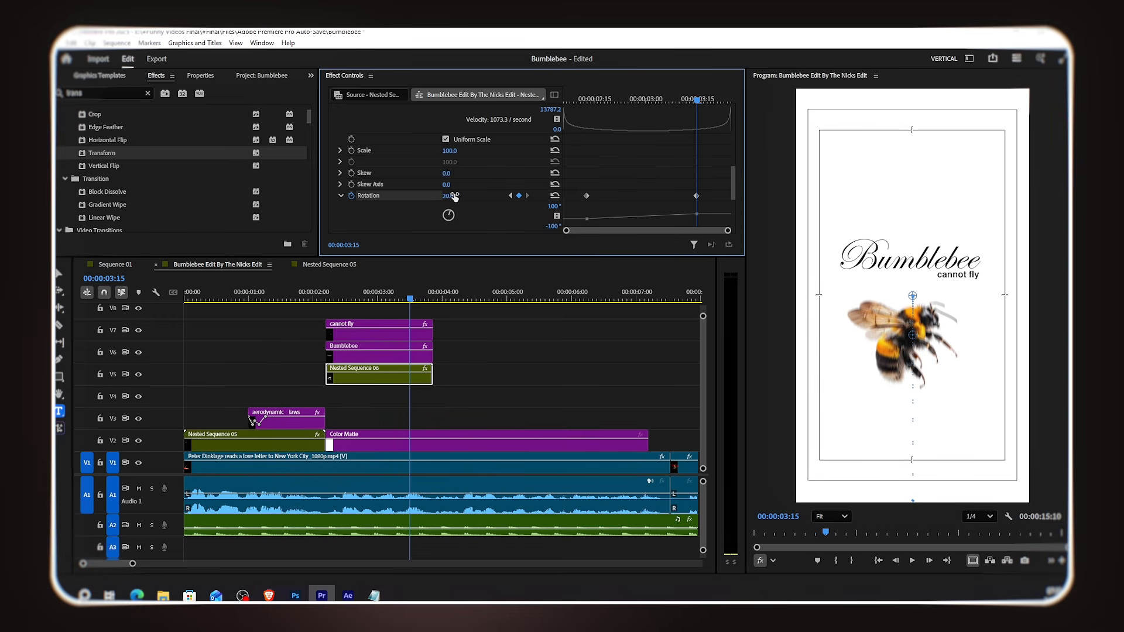
Step: Apply ease in and ease out to the bee's rotation keyframes
key("Return")
left_click_drag(705, 186, 582, 209)
right_click(587, 198)
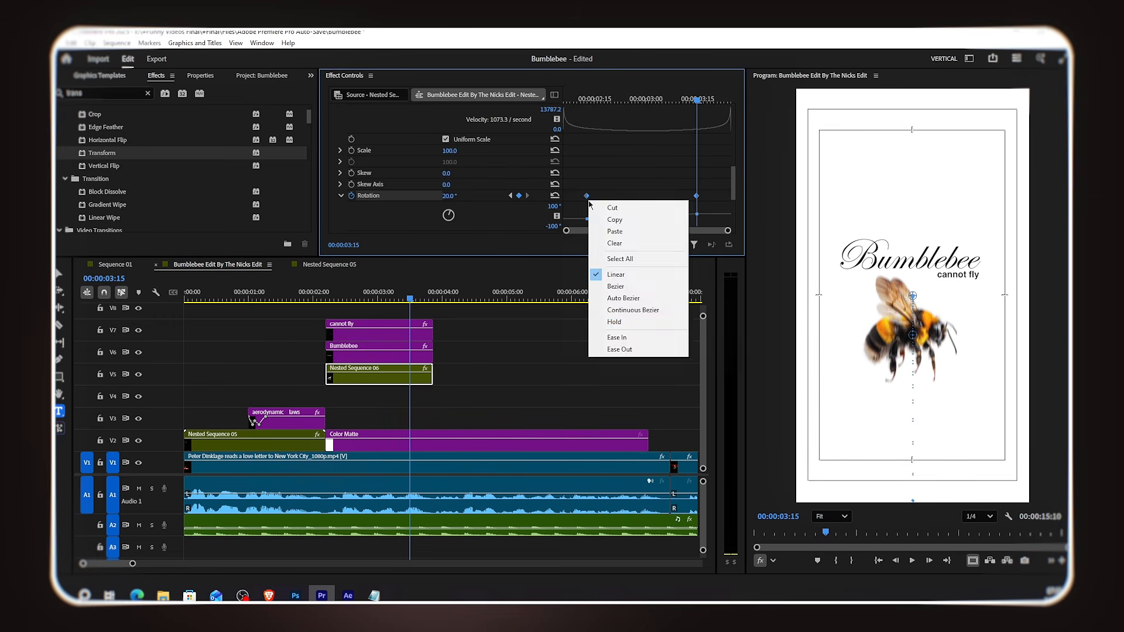
left_click(656, 338)
right_click(696, 196)
left_click(723, 344)
Step: Reshape the Rotation value and velocity curves so the tilt eases sharply
scroll(723, 168, "down", 3)
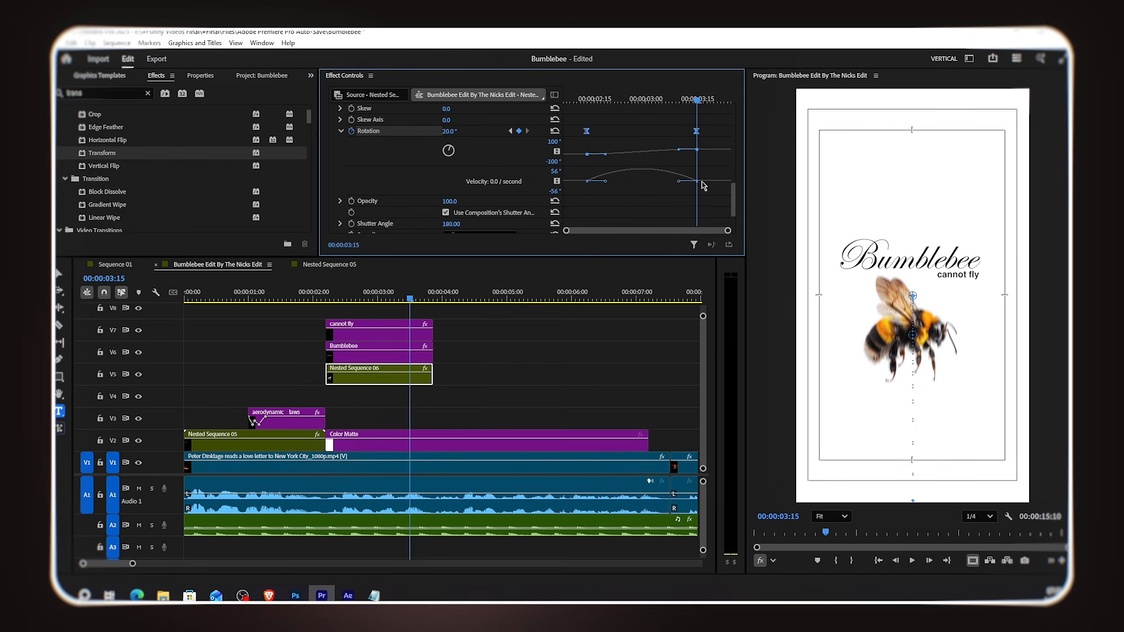
left_click_drag(678, 184, 625, 181)
left_click_drag(587, 133, 563, 132)
left_click(685, 131)
left_click_drag(671, 131, 729, 132)
scroll(614, 203, "up", 3)
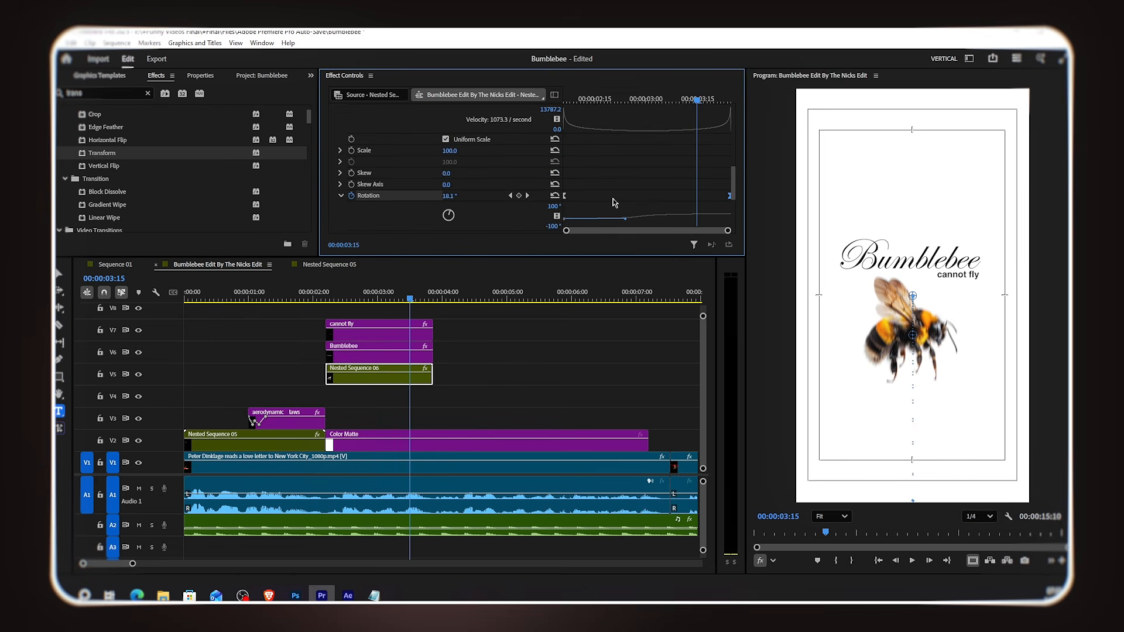
Step: Scrub and play back the bee's rise and tilt animation
scroll(614, 100, "down", 3)
left_click_drag(601, 97, 662, 129)
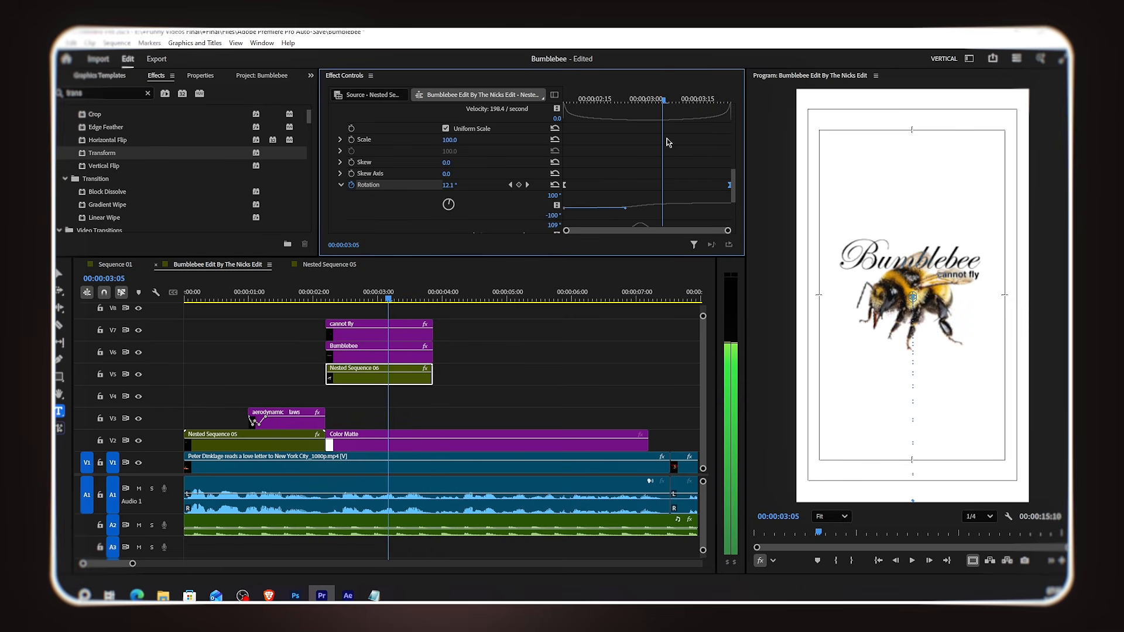
left_click_drag(327, 301, 316, 303)
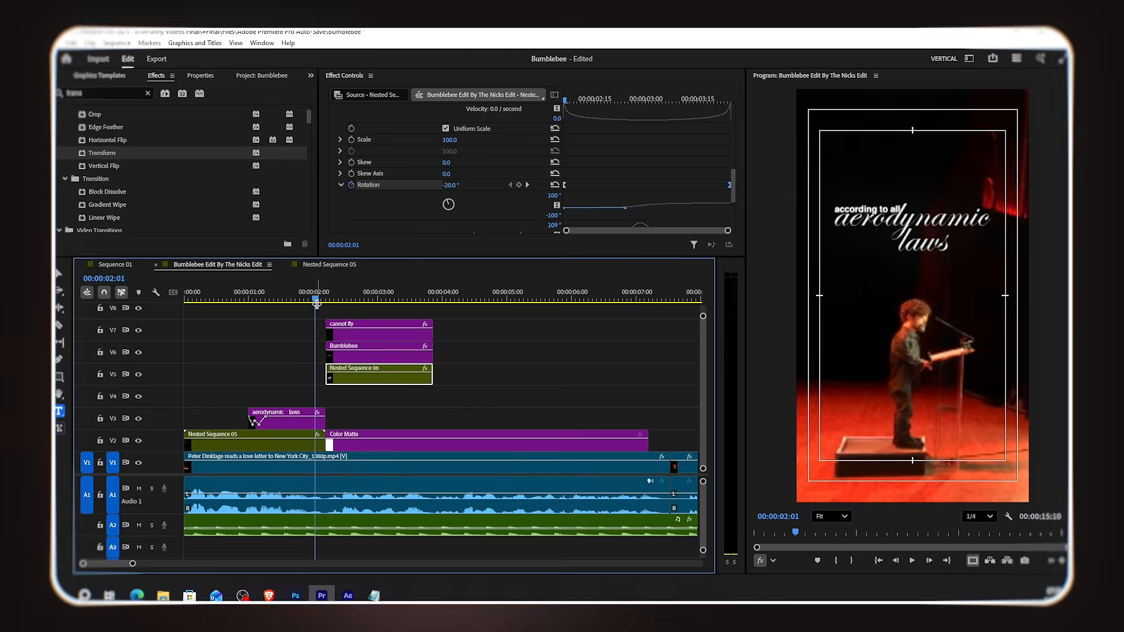
key("space")
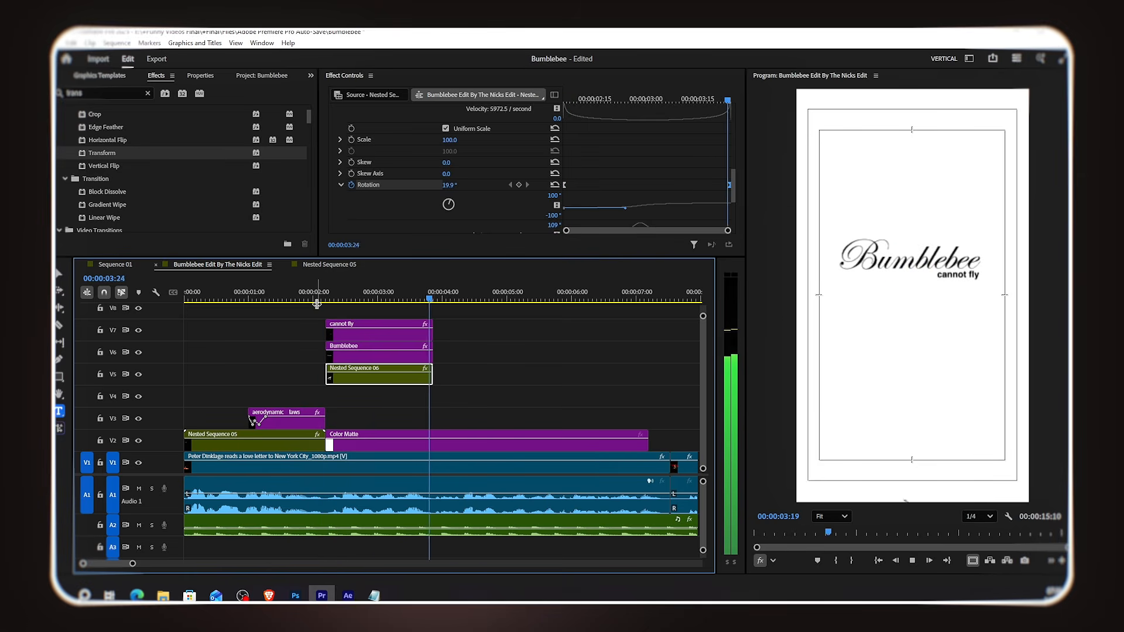
key("space")
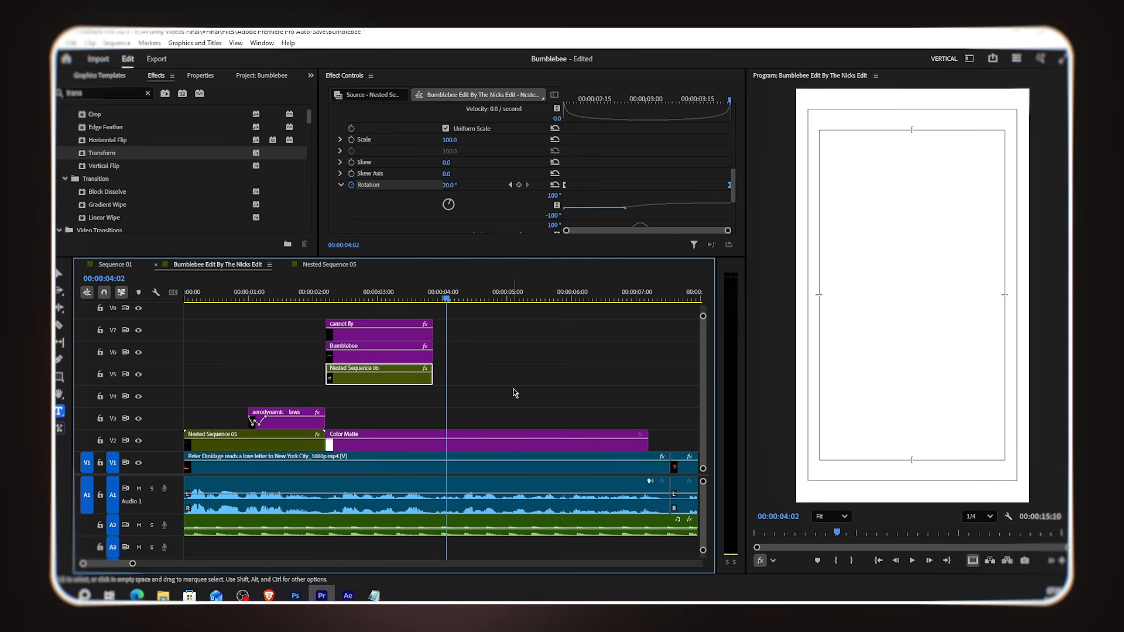
Step: Duplicate the title text clips after the bee section and paste the lyric 'its body weight is not in the right' into the top copy
left_click_drag(443, 300, 404, 353)
left_click_drag(376, 349, 484, 350)
key("alt+Tab")
key("ctrl+c")
key("alt+Tab")
key("ctrl+v")
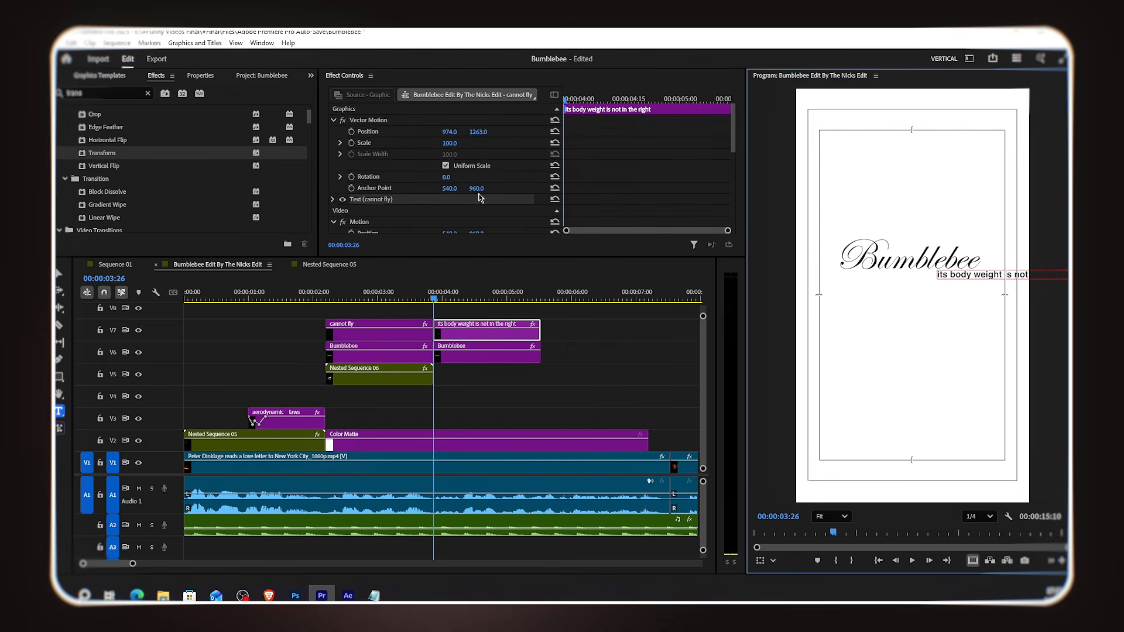
Step: Adjust the lyric text's properties and move it just below the Bumblebee title
left_click(200, 75)
scroll(218, 181, "down", 3)
left_click(83, 156)
scroll(201, 187, "down", 5)
left_click(183, 210)
left_click(231, 210)
scroll(261, 183, "up", 5)
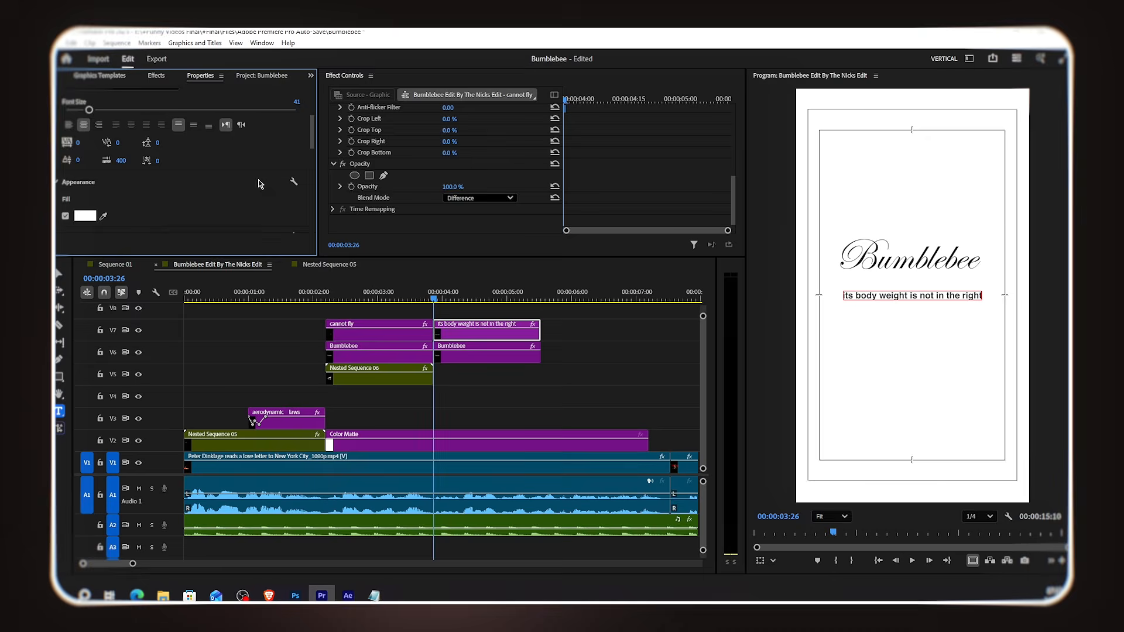
scroll(485, 147, "up", 3)
scroll(485, 147, "up", 5)
left_click_drag(478, 131, 453, 131)
Step: Replace the duplicated Bumblebee text with the word 'proportion' and reposition it
key("alt+Tab")
double_click(612, 166)
key("ctrl+c")
key("alt+Tab")
left_click(501, 358)
double_click(901, 251)
key("ctrl+v")
key("ctrl+a")
left_click(198, 229)
left_click_drag(449, 132, 580, 131)
left_click(525, 405)
Step: Add the close-up bee PNG above the nested sequence after the first bee and set its scale to 20
left_click(260, 75)
scroll(182, 158, "up", 10)
left_click_drag(178, 144, 438, 375)
left_click(542, 379)
left_click(455, 143)
type("20")
key("Return")
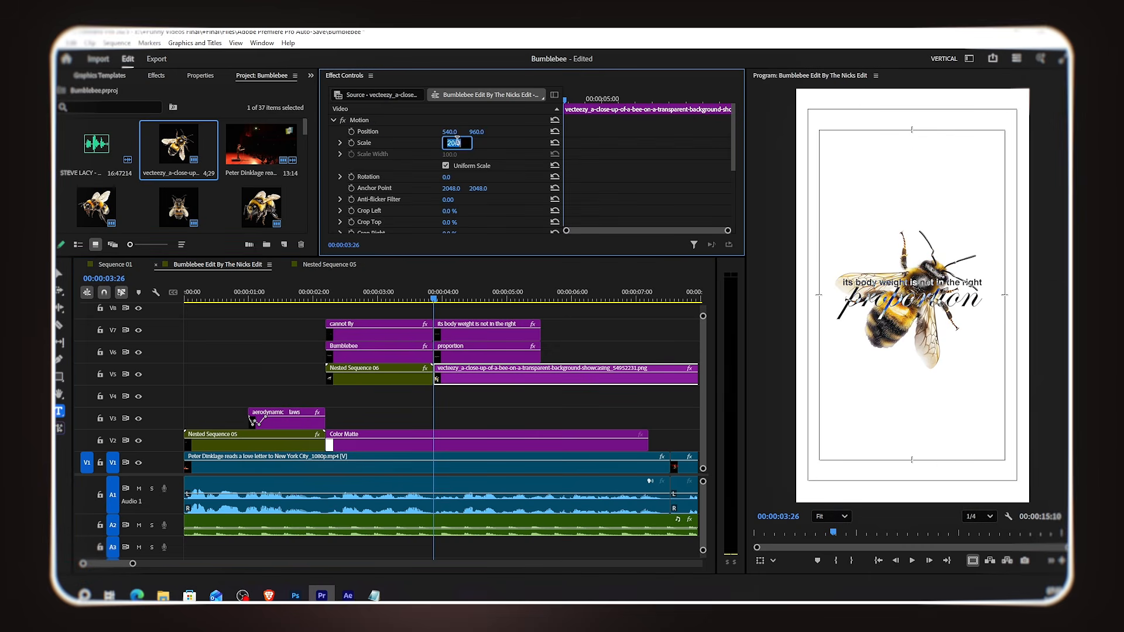
key("Return")
Step: Trim the bee image clip so it ends with the lyric text clips
left_click(484, 381)
key("minus")
key("minus")
left_click_drag(495, 376, 375, 376)
key("equal")
key("equal")
key("equal")
left_click(421, 382)
Step: Apply the Transform effect to the bee image clip
left_click(156, 75)
left_click_drag(102, 152, 391, 374)
scroll(465, 168, "down", 6)
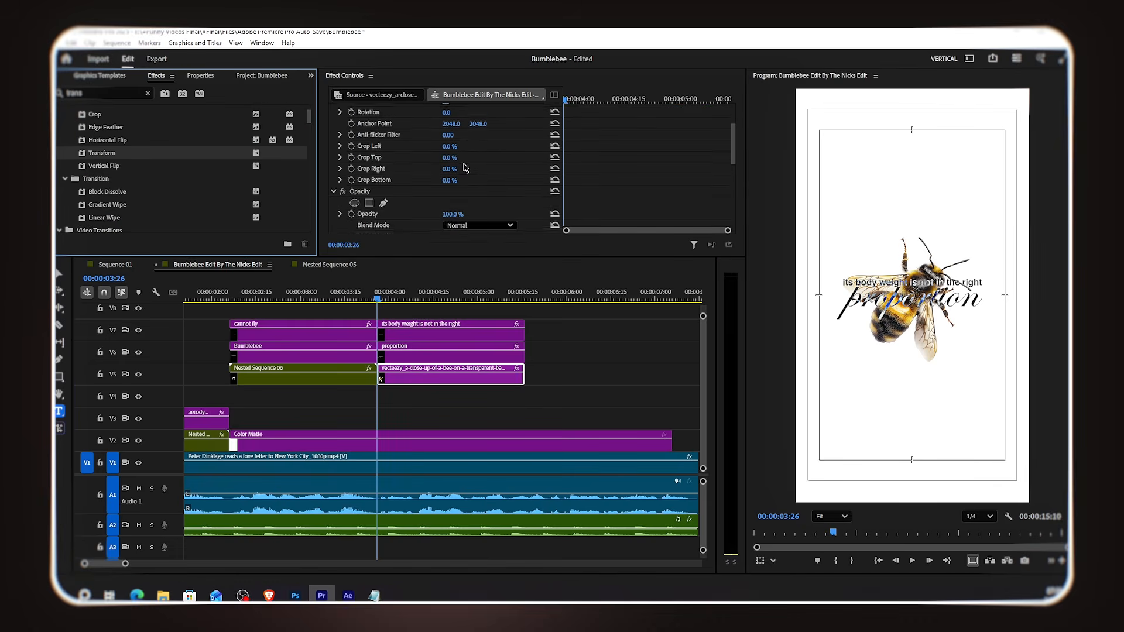
scroll(467, 175, "down", 5)
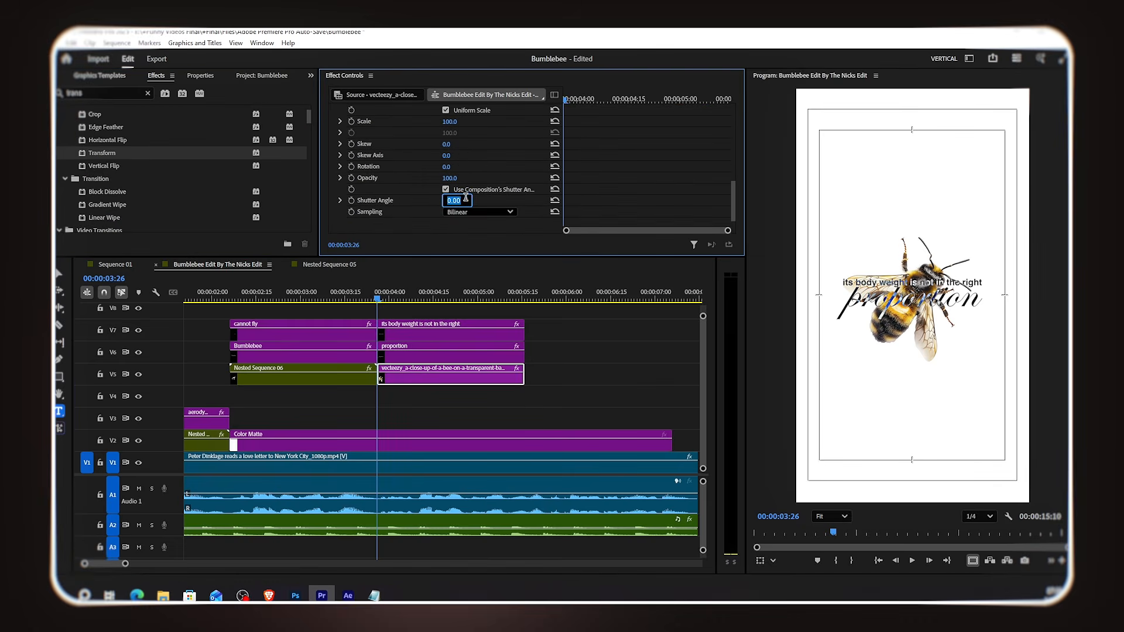
Step: Keyframe the Transform position so the bee drops in from above the frame to the centre
scroll(477, 185, "up", 4)
scroll(513, 202, "down", 5)
left_click_drag(591, 99, 628, 101)
scroll(488, 153, "up", 3)
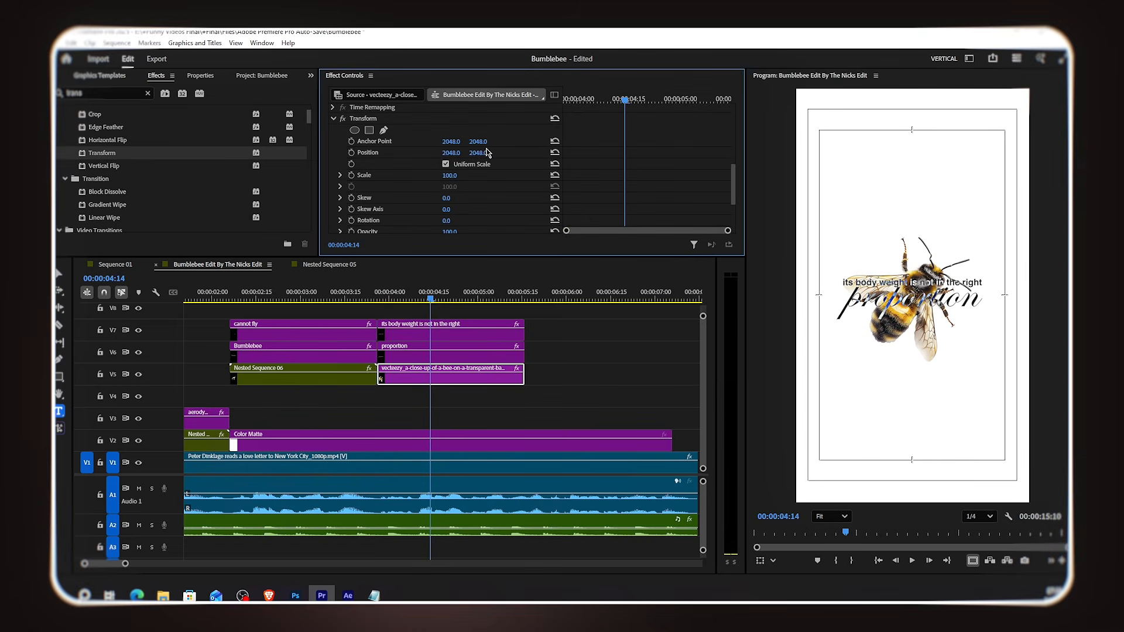
left_click(350, 152)
left_click(588, 102)
left_click_drag(477, 154, 452, 154)
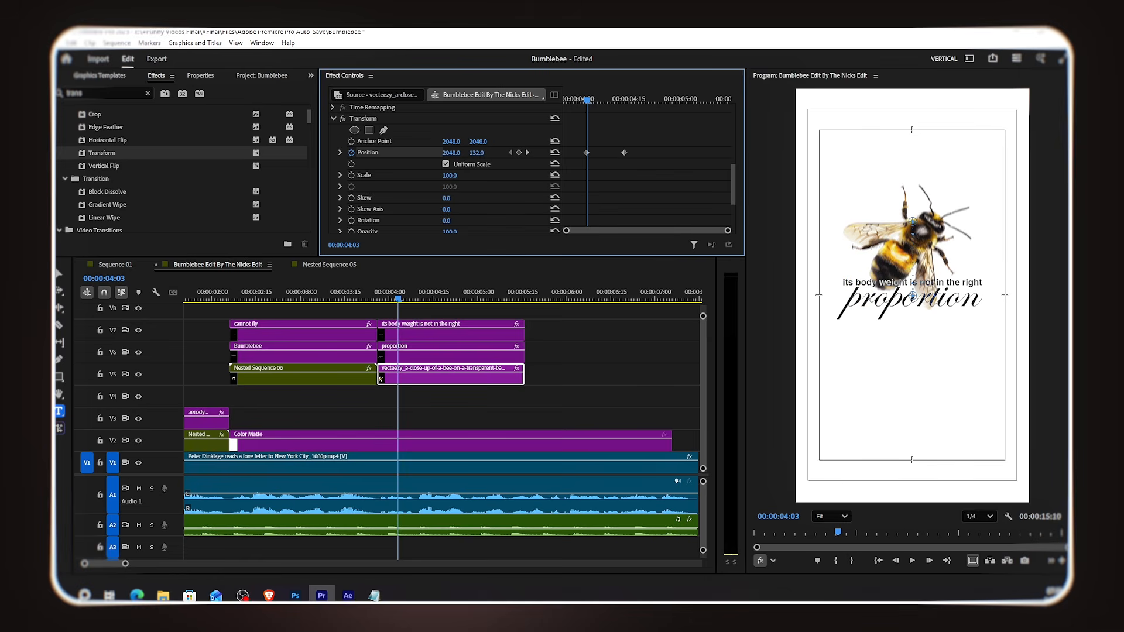
left_click_drag(477, 153, 453, 153)
left_click(624, 153)
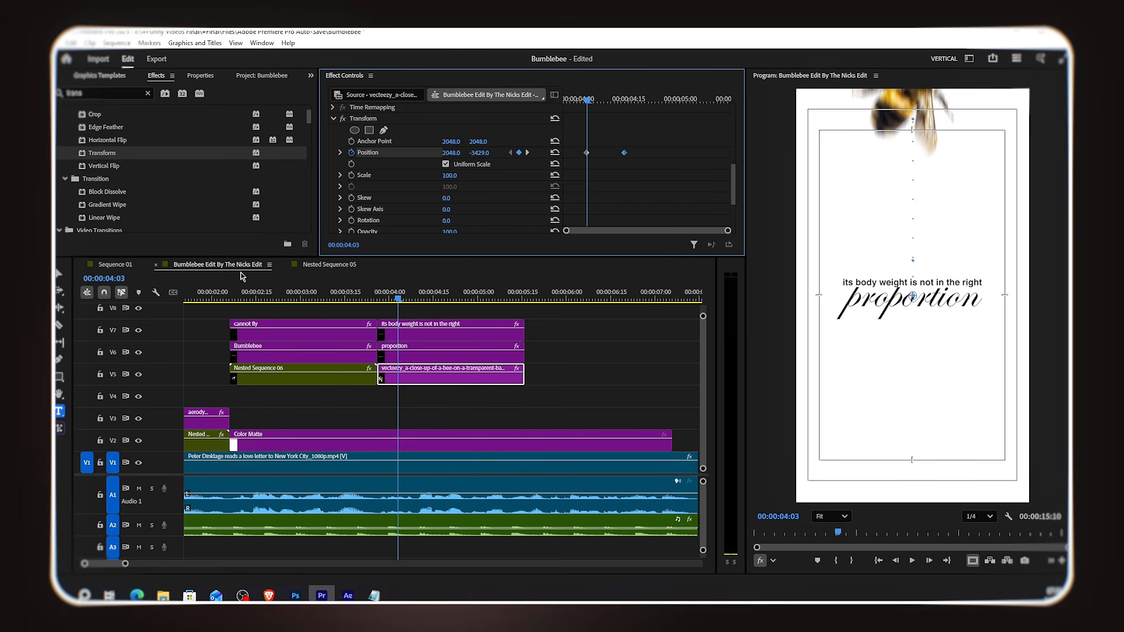
Step: Ease the position keyframes and reshape the velocity curve for a sharp slow-down
right_click(624, 152)
mouse_move(703, 241)
left_click(758, 306)
left_click(340, 152)
left_click_drag(622, 186, 666, 152)
left_click_drag(588, 100, 565, 101)
left_click_drag(392, 297, 443, 301)
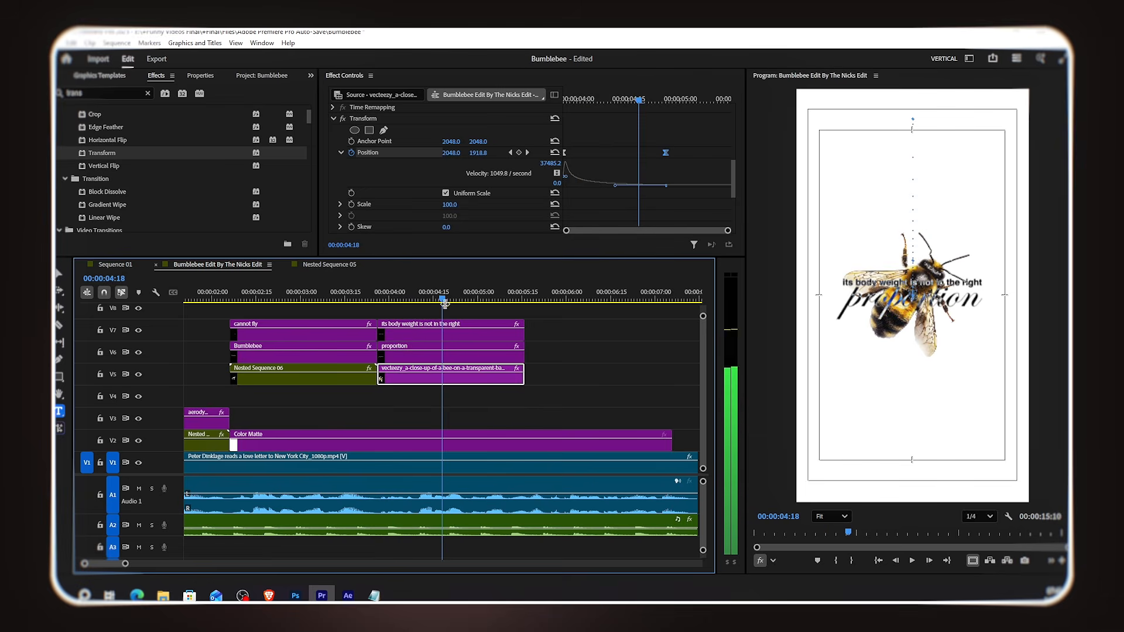
Step: Add a second Transform and keyframe its position so the bee flies out to the left at the end
double_click(208, 153)
left_click(635, 155)
scroll(641, 164, "down", 1)
scroll(644, 168, "up", 2)
scroll(639, 171, "down", 7)
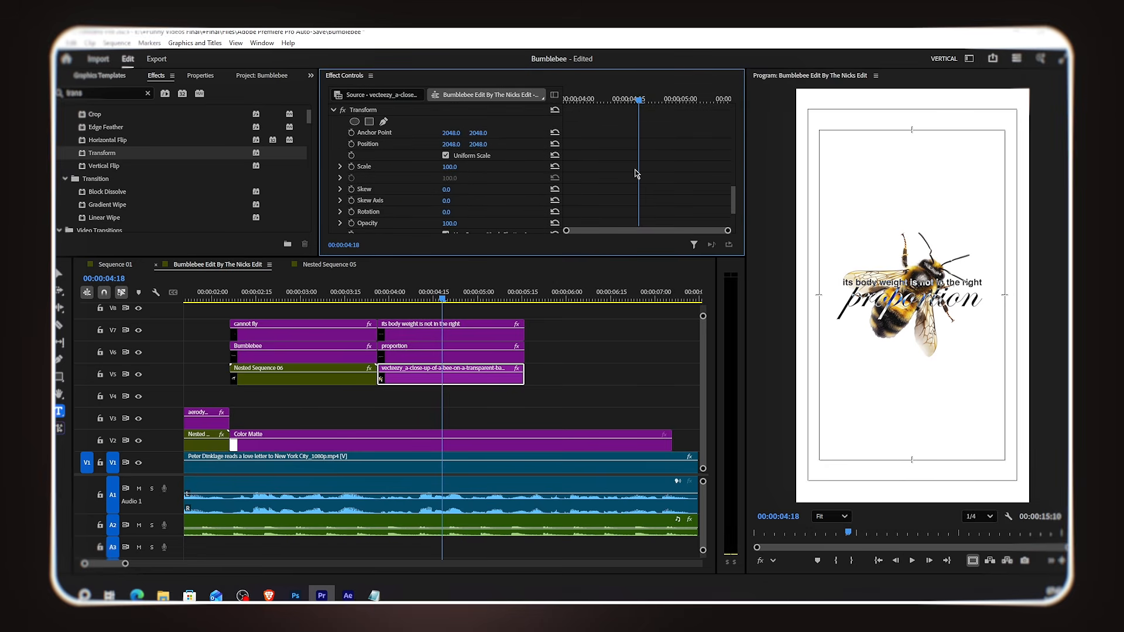
left_click(351, 144)
scroll(656, 171, "up", 2)
left_click_drag(639, 101, 710, 100)
left_click_drag(452, 188, 455, 187)
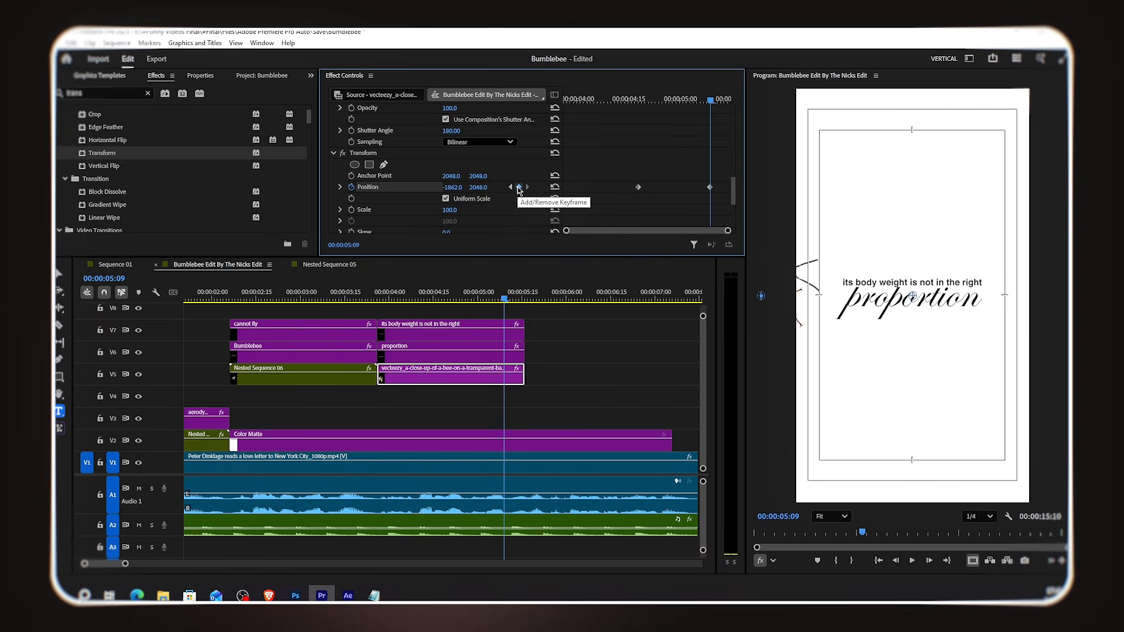
left_click(510, 188)
Step: Ease the exit position keyframes and steepen their velocity curve
right_click(638, 188)
mouse_move(691, 280)
left_click(783, 353)
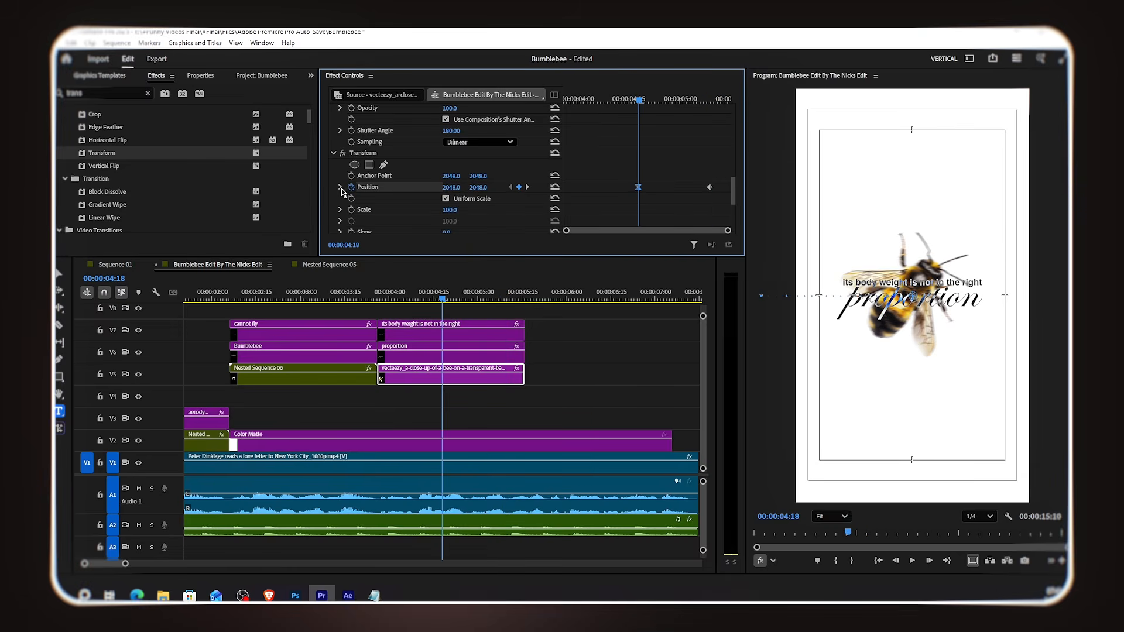
left_click(341, 187)
left_click_drag(650, 221, 748, 190)
left_click_drag(377, 300, 382, 300)
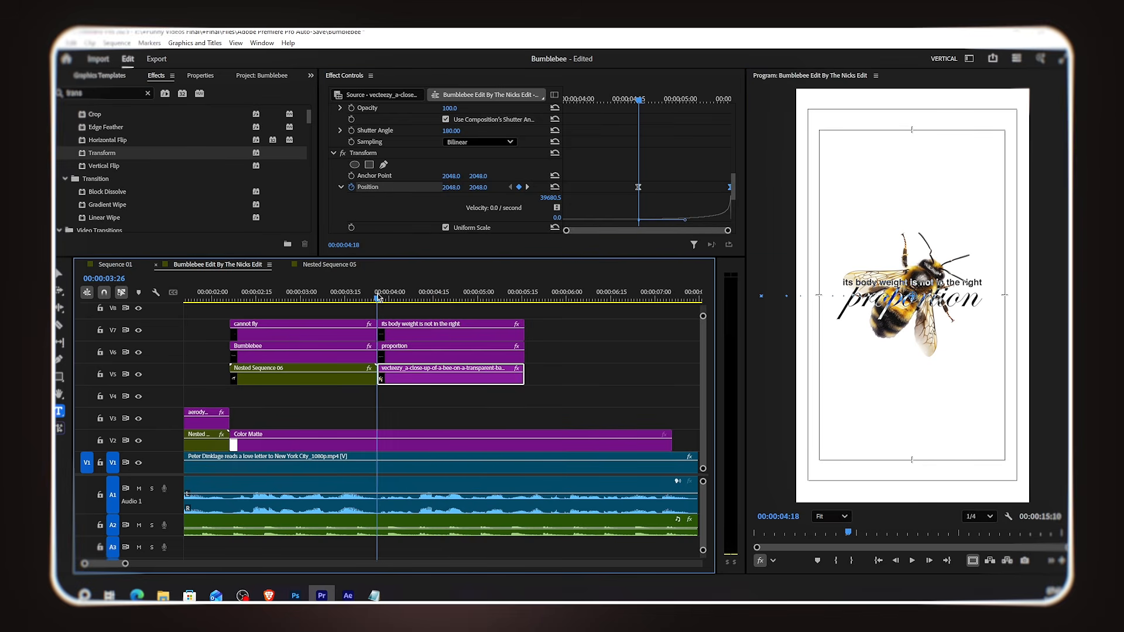
left_click_drag(379, 298, 462, 306)
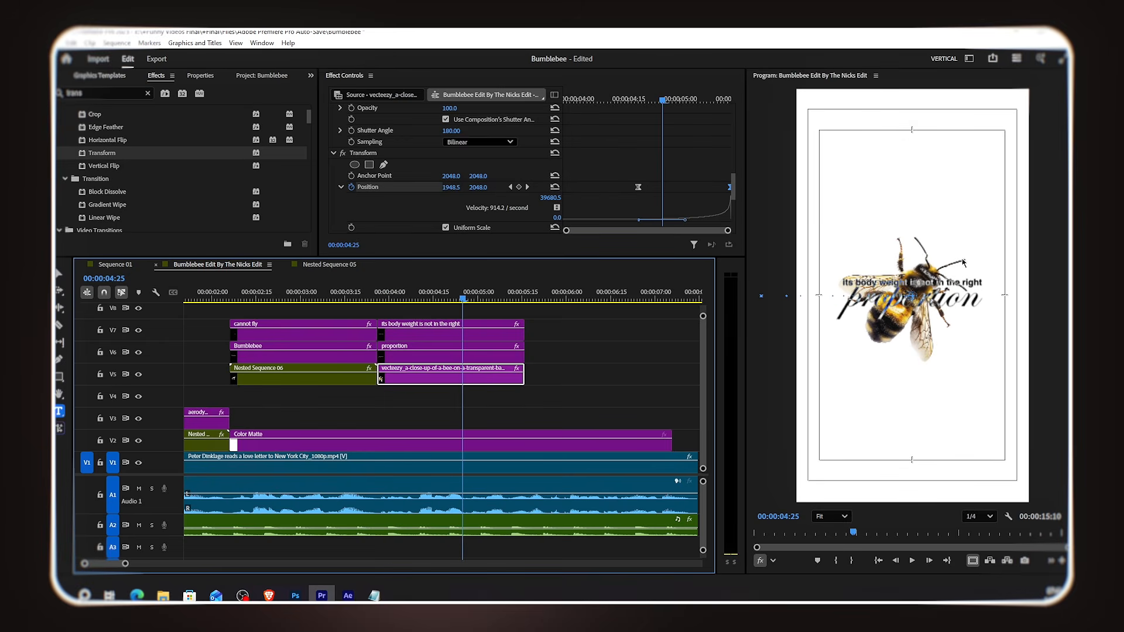
Step: Keyframe the second Transform's rotation so the bee tilts to about -48° as it exits
scroll(622, 165, "down", 1)
scroll(622, 165, "down", 2)
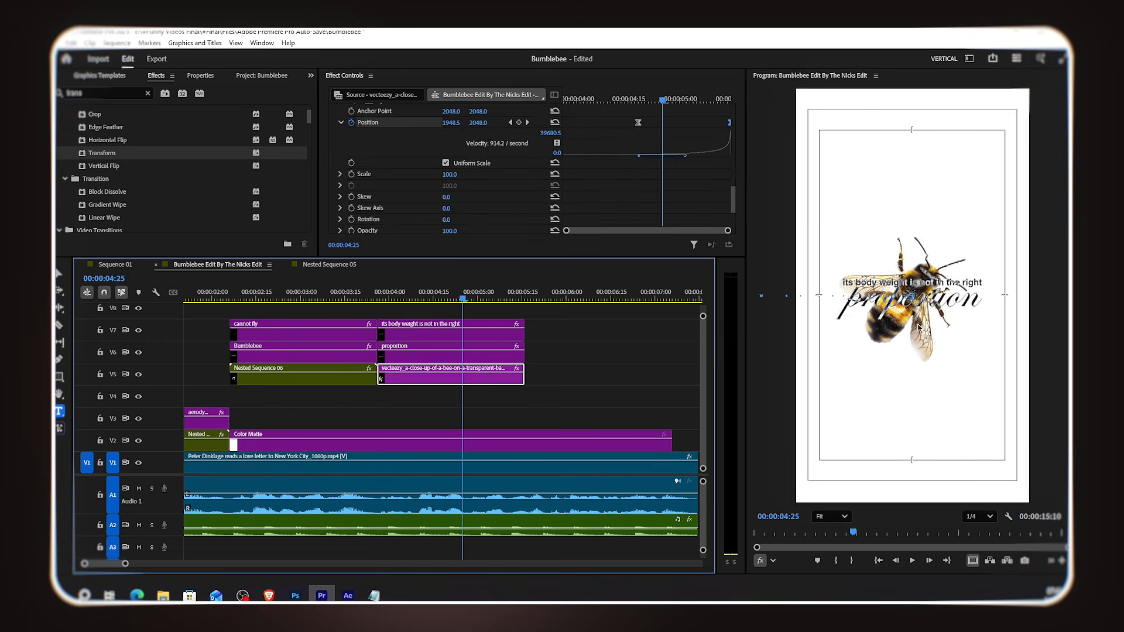
left_click(640, 100)
scroll(400, 206, "down", 1)
left_click(352, 209)
left_click(700, 100)
left_click_drag(447, 209, 434, 209)
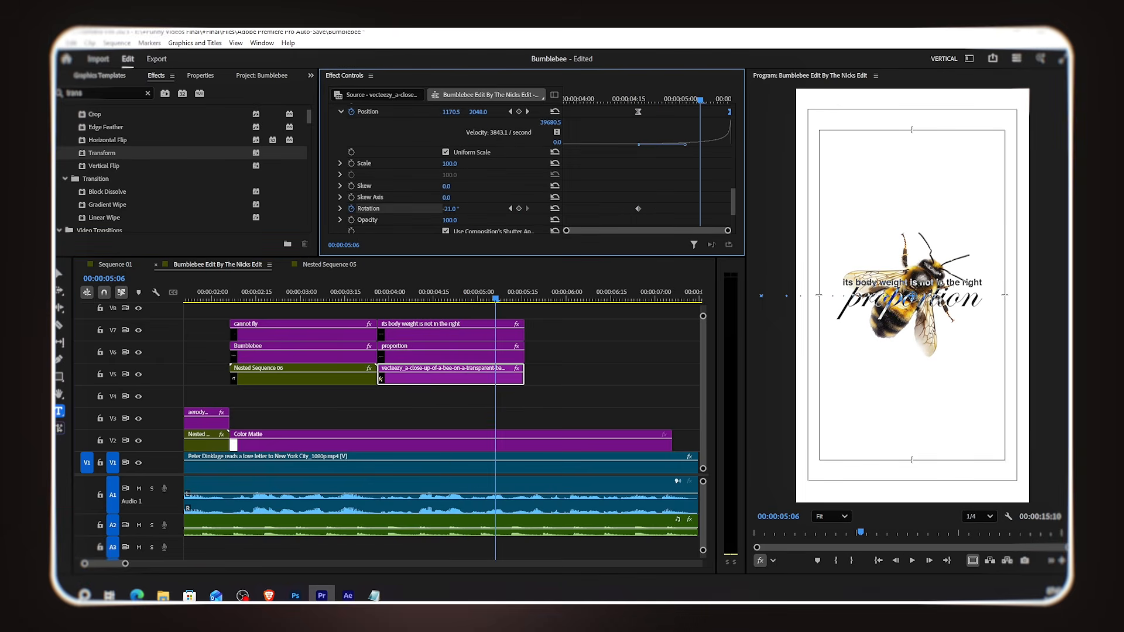
left_click_drag(450, 209, 440, 209)
left_click(519, 208)
left_click(510, 209)
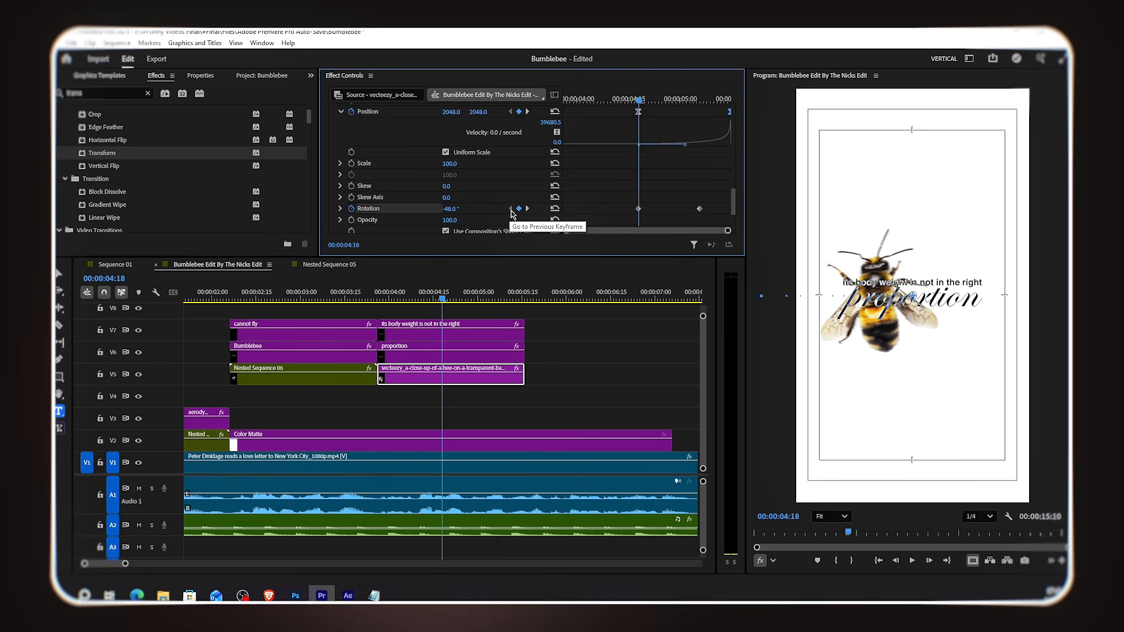
Step: Ease the exit rotation keyframes and reshape their curve
scroll(677, 191, "down", 1)
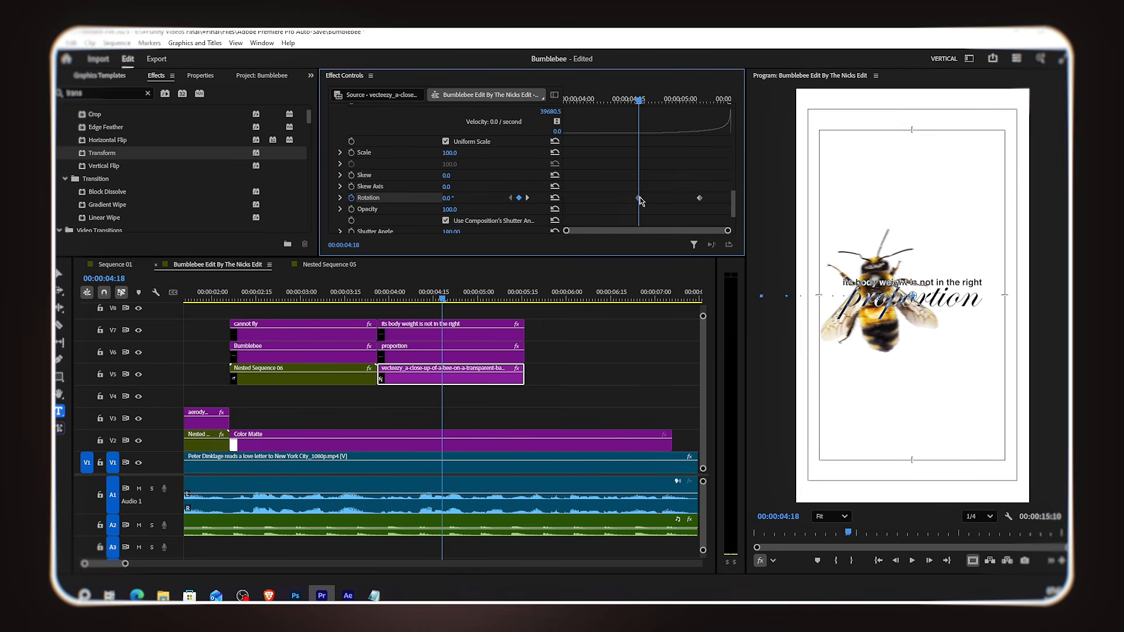
right_click(638, 197)
left_click(667, 333)
left_click(340, 198)
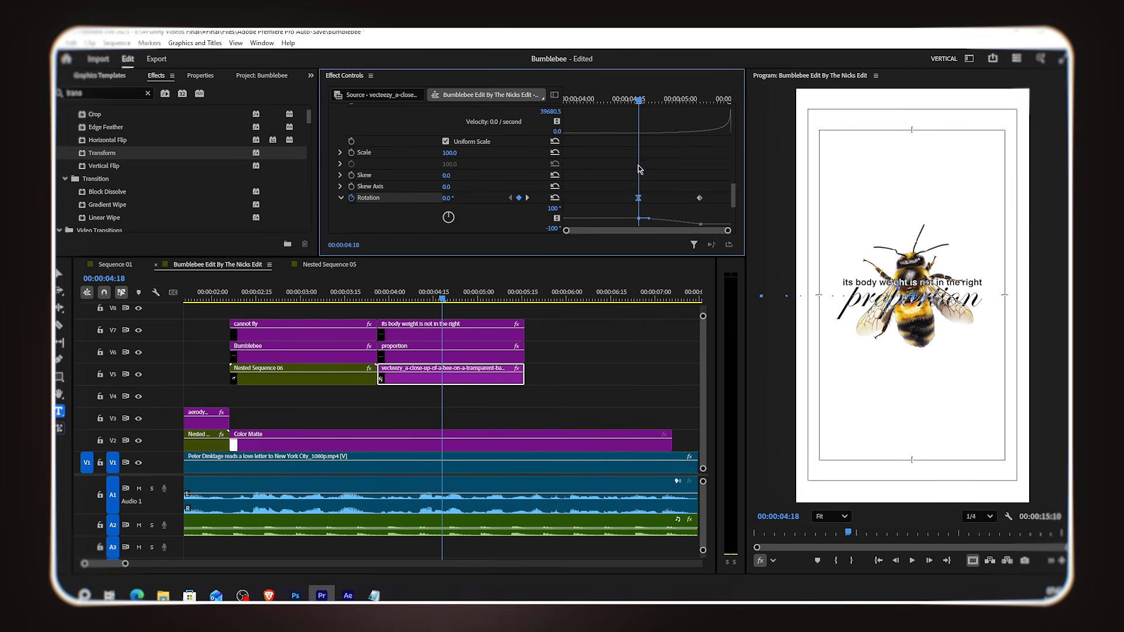
scroll(641, 170, "down", 5)
left_click_drag(699, 133, 732, 141)
left_click_drag(525, 377, 535, 377)
left_click_drag(723, 134, 717, 137)
left_click_drag(532, 378, 525, 378)
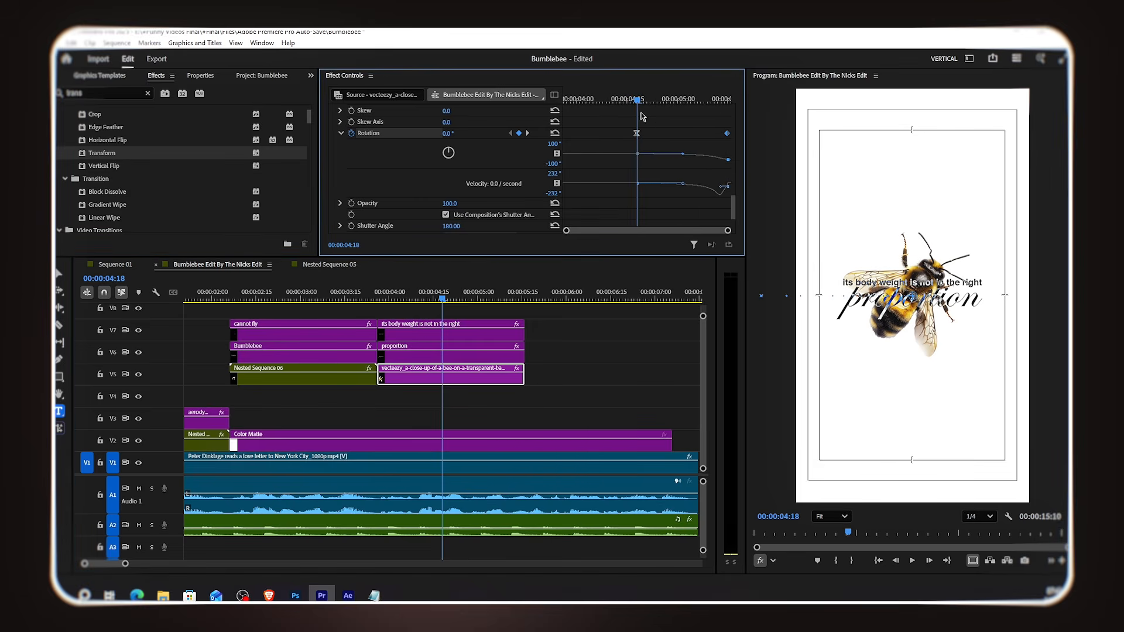
Step: Copy the bee's second Transform effect and paste it onto both lyric text clips
left_click_drag(395, 298, 463, 338)
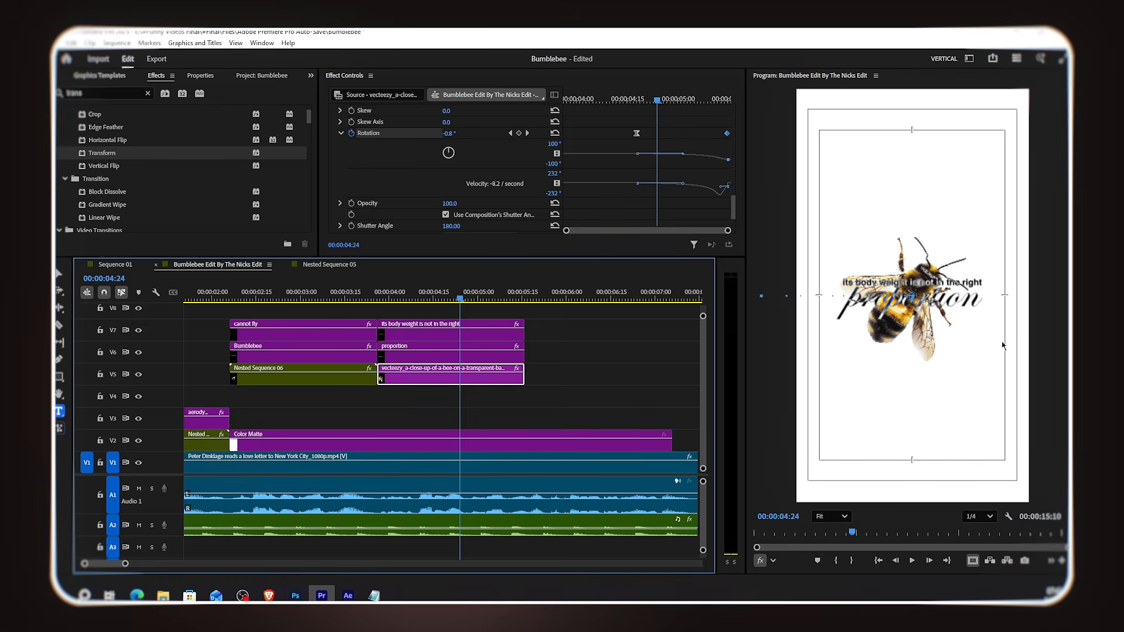
left_click(595, 367)
left_click(480, 381)
scroll(610, 150, "down", 1)
scroll(610, 146, "down", 4)
left_click(333, 141)
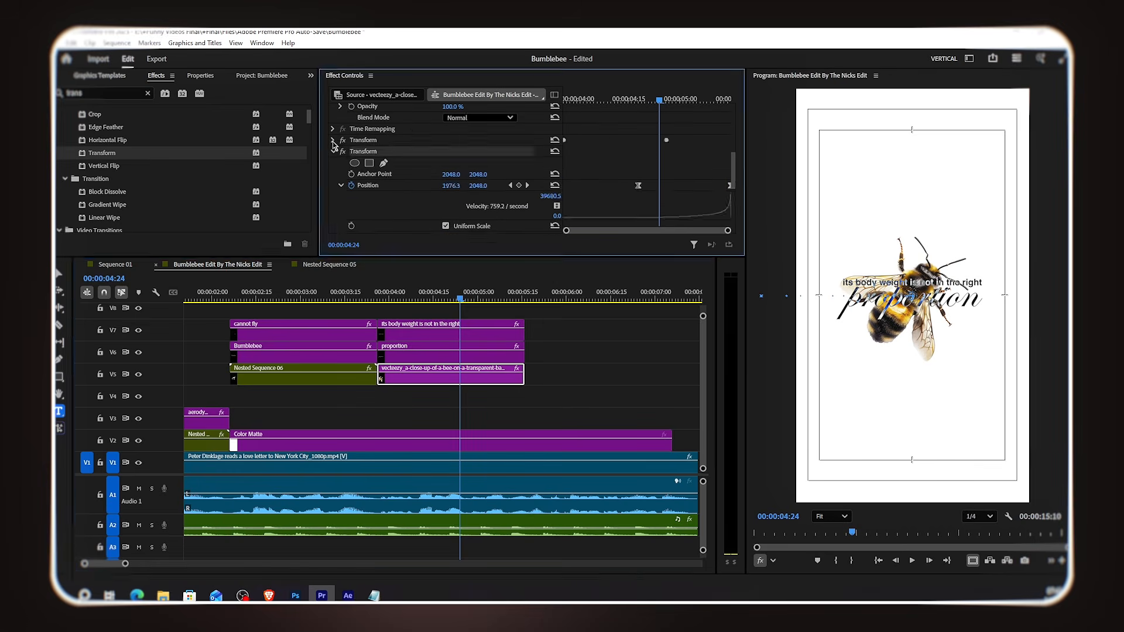
right_click(399, 155)
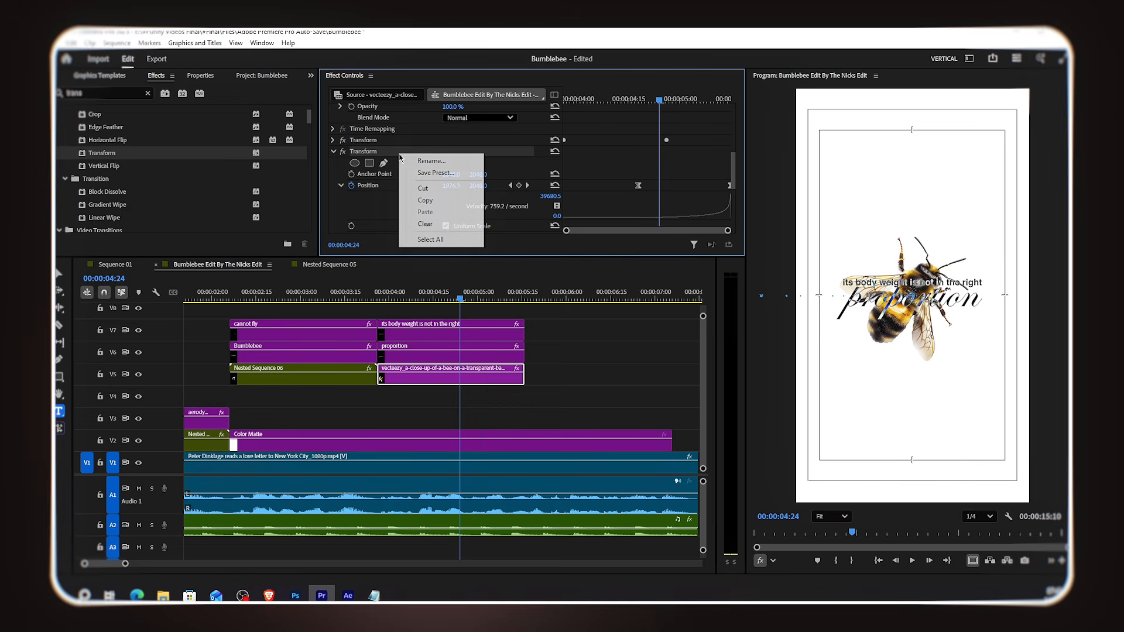
left_click(434, 202)
left_click_drag(560, 325, 509, 349)
key("ctrl+v")
left_click(542, 331)
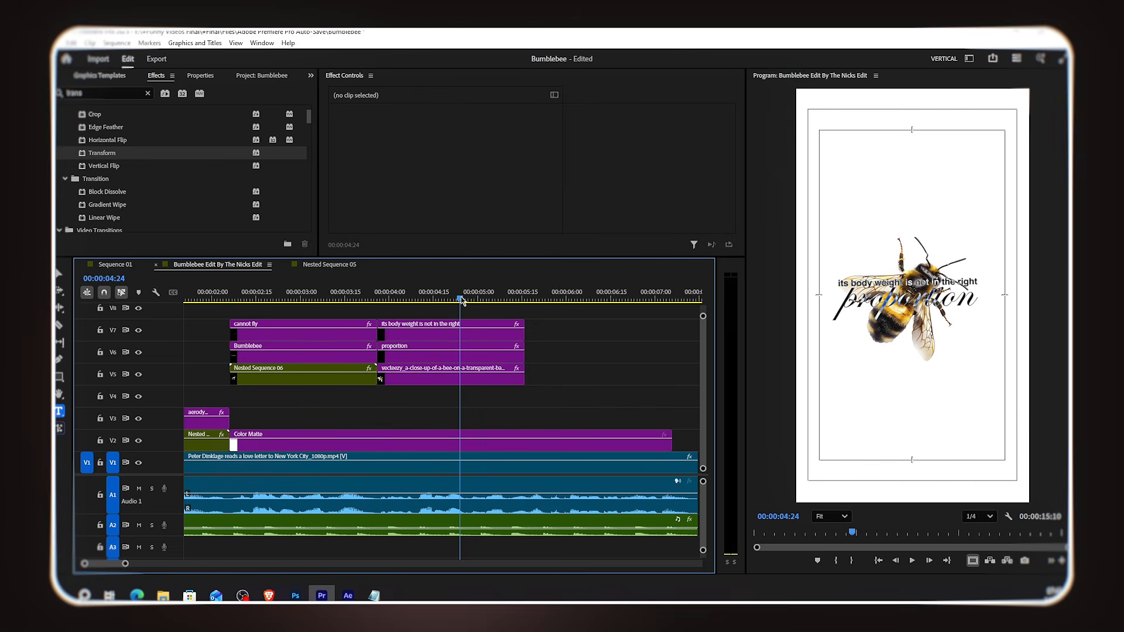
Step: Remove the rotation animation from both lyric text clips' pasted Transform
mouse_move(471, 302)
left_mouse_down()
mouse_move(514, 300)
mouse_move(469, 310)
left_mouse_up()
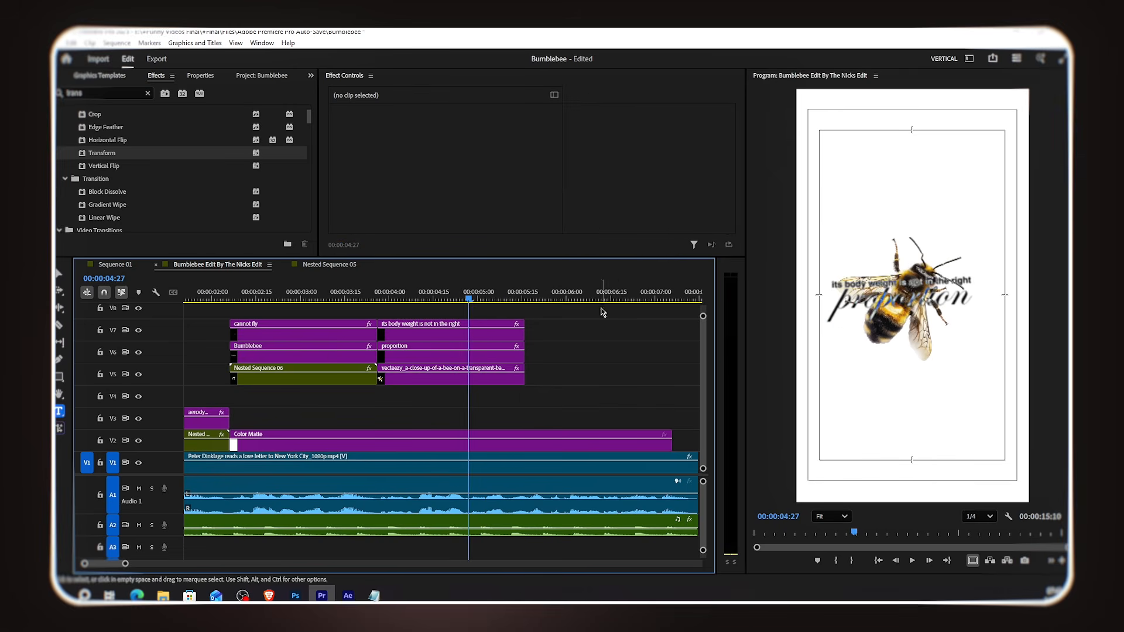
left_click(503, 330)
scroll(595, 180, "down", 5)
left_click(615, 100)
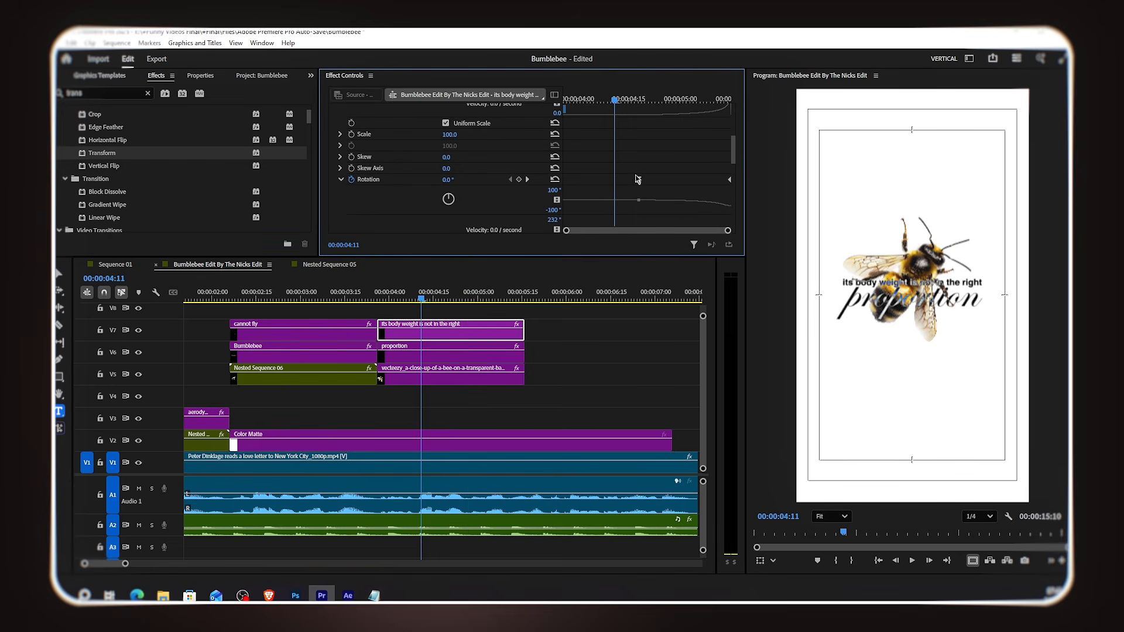
left_click(353, 181)
key("Return")
left_click(439, 355)
scroll(543, 159, "down", 5)
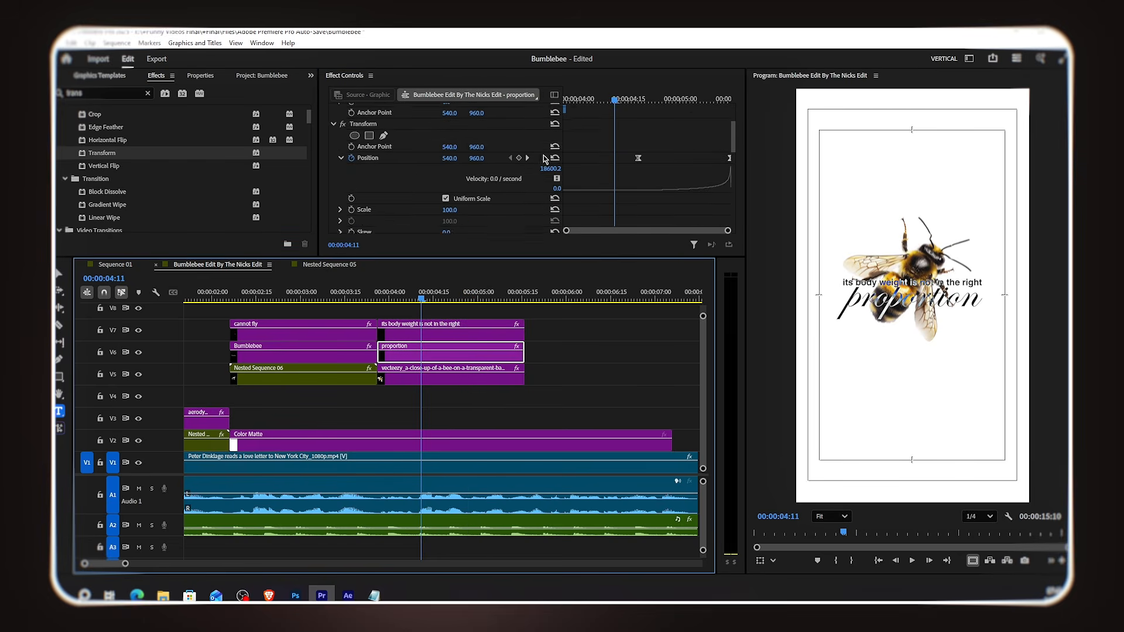
left_click(353, 202)
key("Return")
Step: Move the exit position keyframe on the 'proportion' text clip's Transform and scrub through the lyric exit
left_click_drag(391, 300, 475, 332)
scroll(707, 154, "up", 2)
left_click_drag(638, 159, 662, 170)
left_click(504, 331)
scroll(639, 169, "down", 2)
left_click_drag(472, 297, 542, 308)
scroll(496, 381, "down", 2)
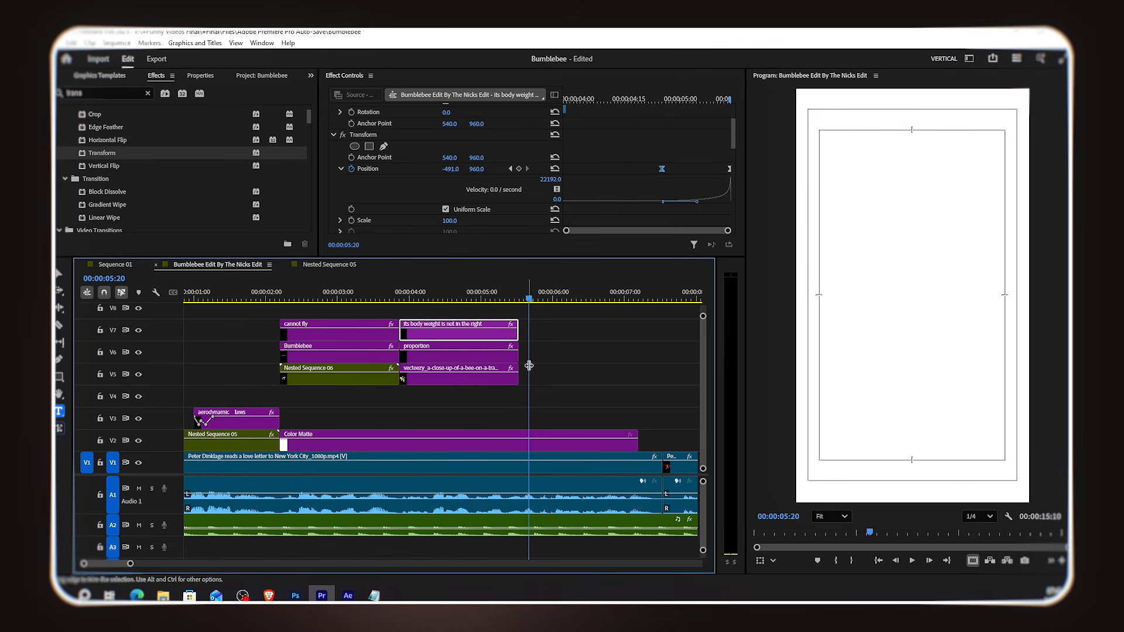
Step: Add bumblebee PNG 04 to track V3 right after the lyric clips and set its scale to 30
left_click(261, 75)
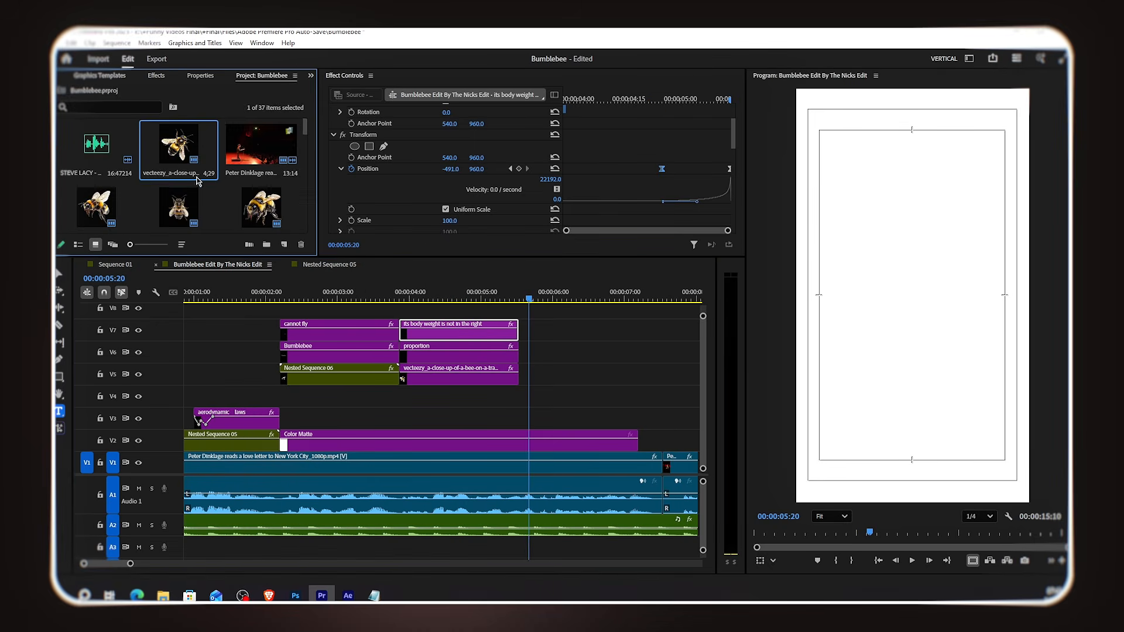
left_click_drag(97, 144, 524, 419)
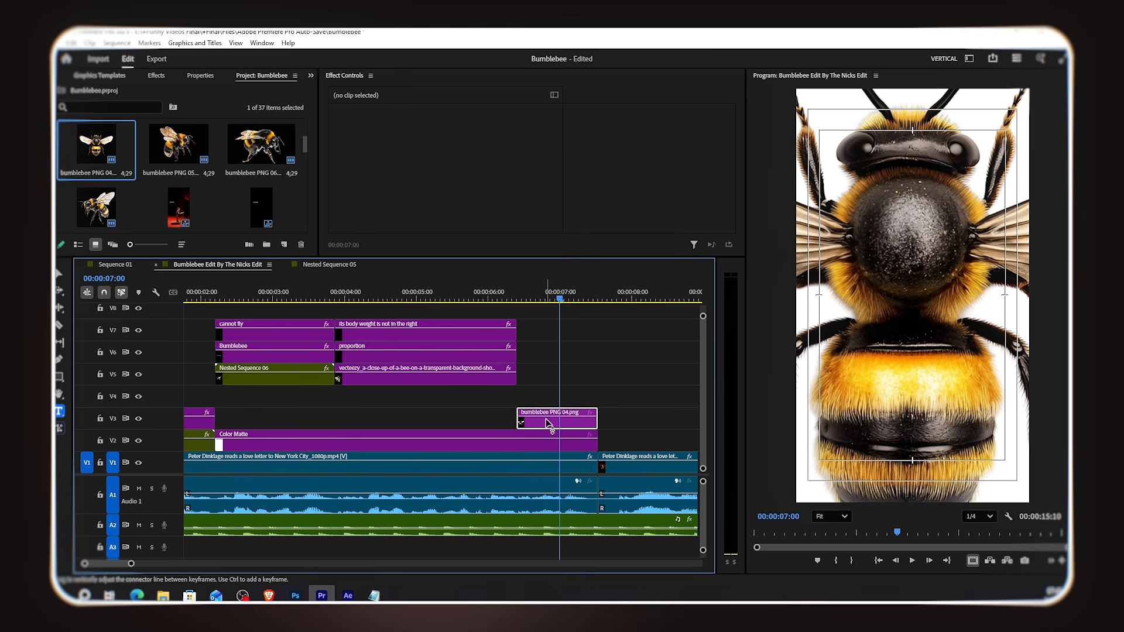
left_click(549, 426)
left_click_drag(450, 143, 450, 142)
type("30")
key("Return")
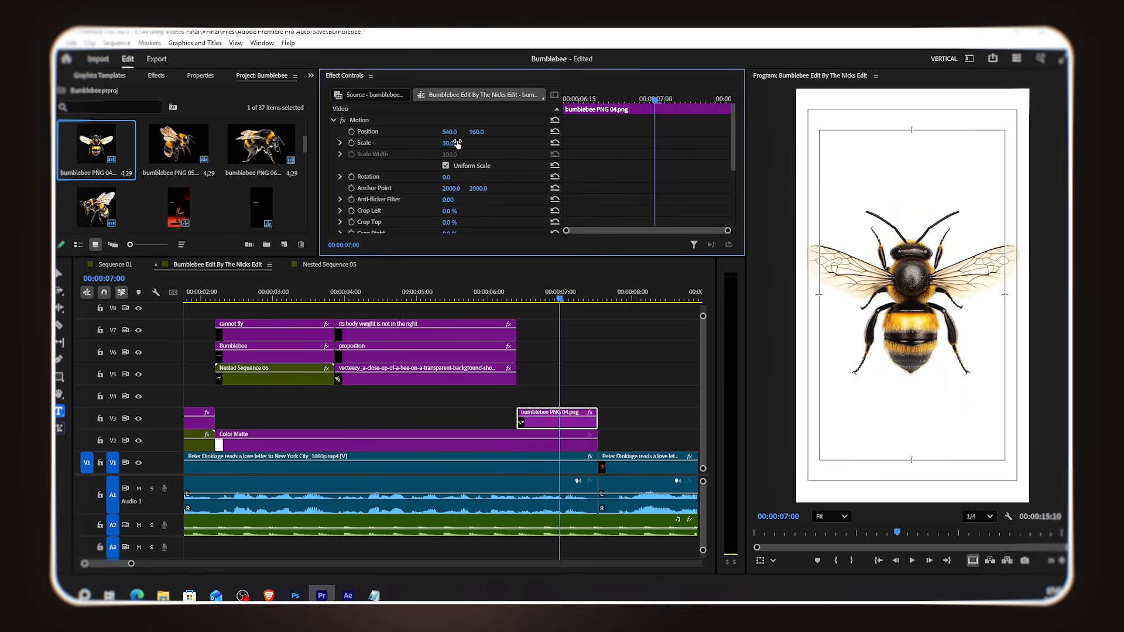
Step: Duplicate the 'cannot fly' text clip onto track V4 above the bee, trim it to match, and replace its text with 'wing span'
left_click_drag(264, 330, 550, 406)
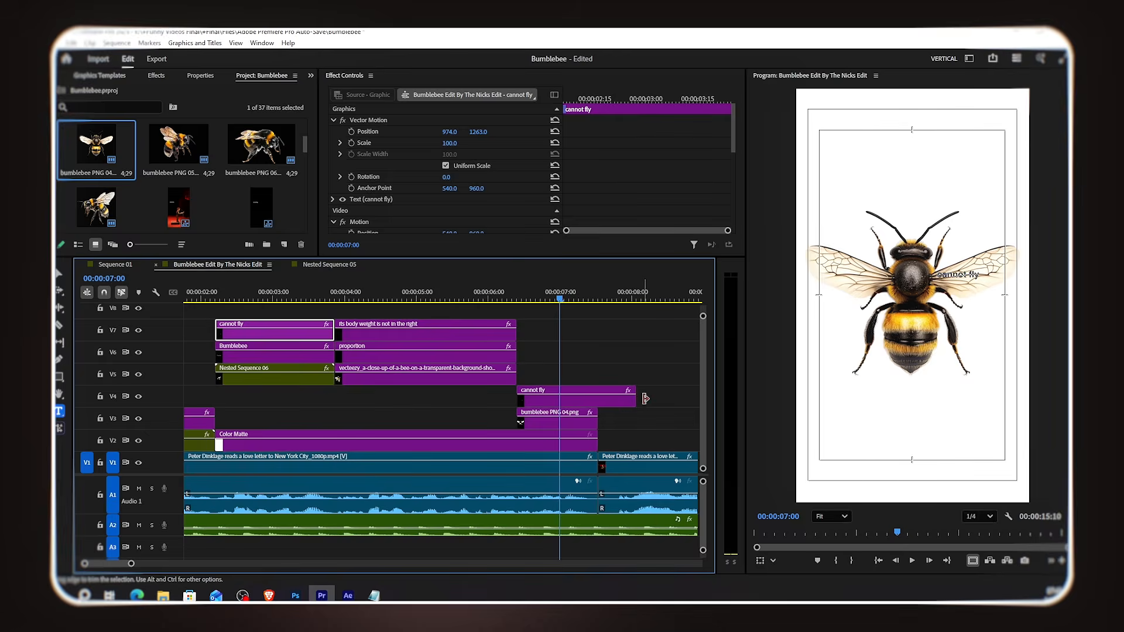
left_click_drag(640, 397, 604, 401)
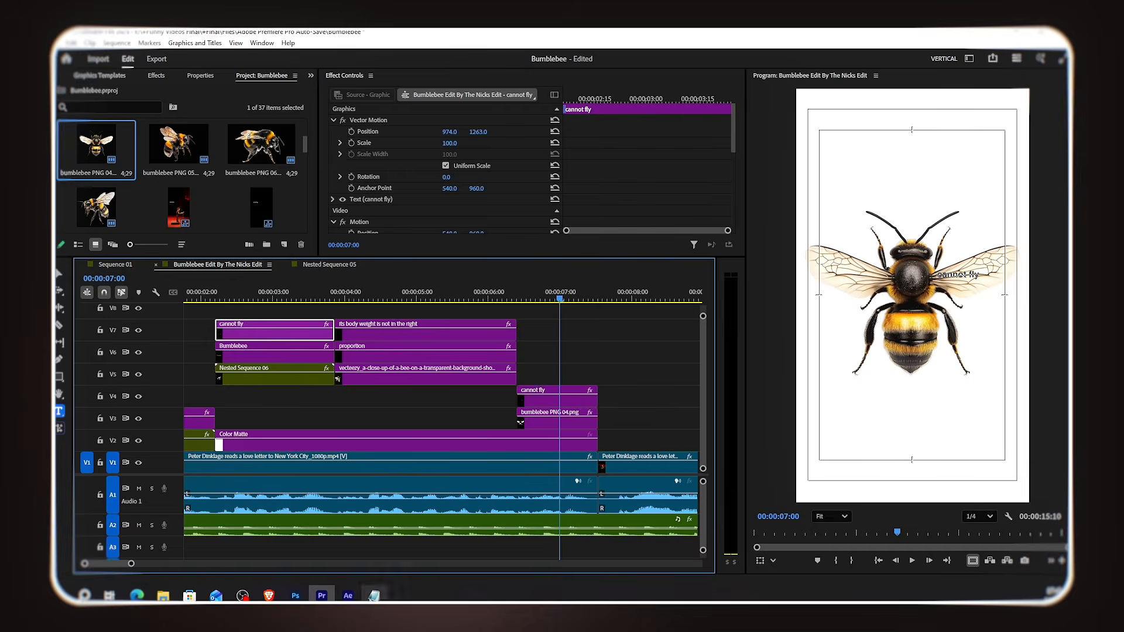
left_click(374, 595)
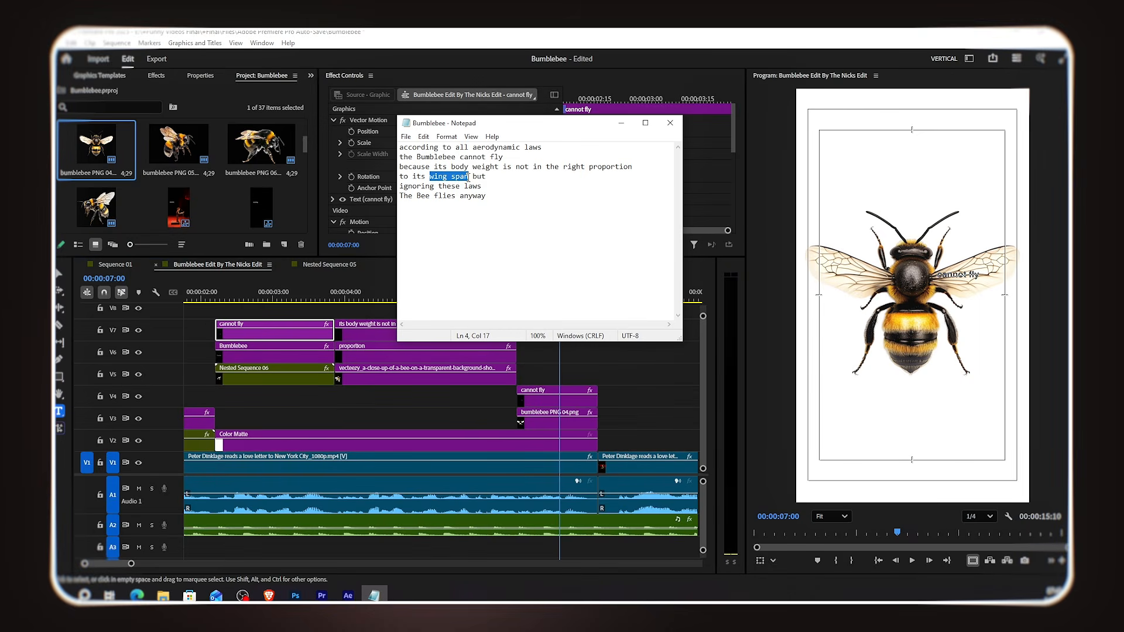
left_click(621, 123)
left_click(949, 273)
key("ctrl+a")
key("ctrl+v")
Step: Enlarge the 'wing span' text to font size 66 and place it over the bee's left wing
left_click_drag(450, 135, 140, 134)
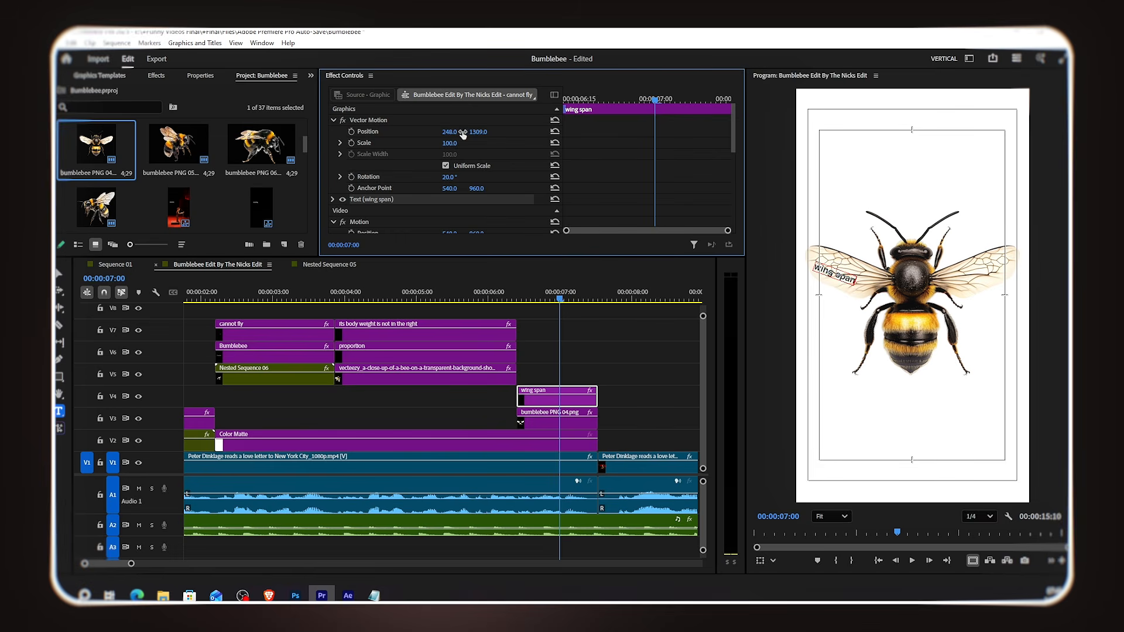
left_click(208, 79)
left_click_drag(808, 250, 838, 267)
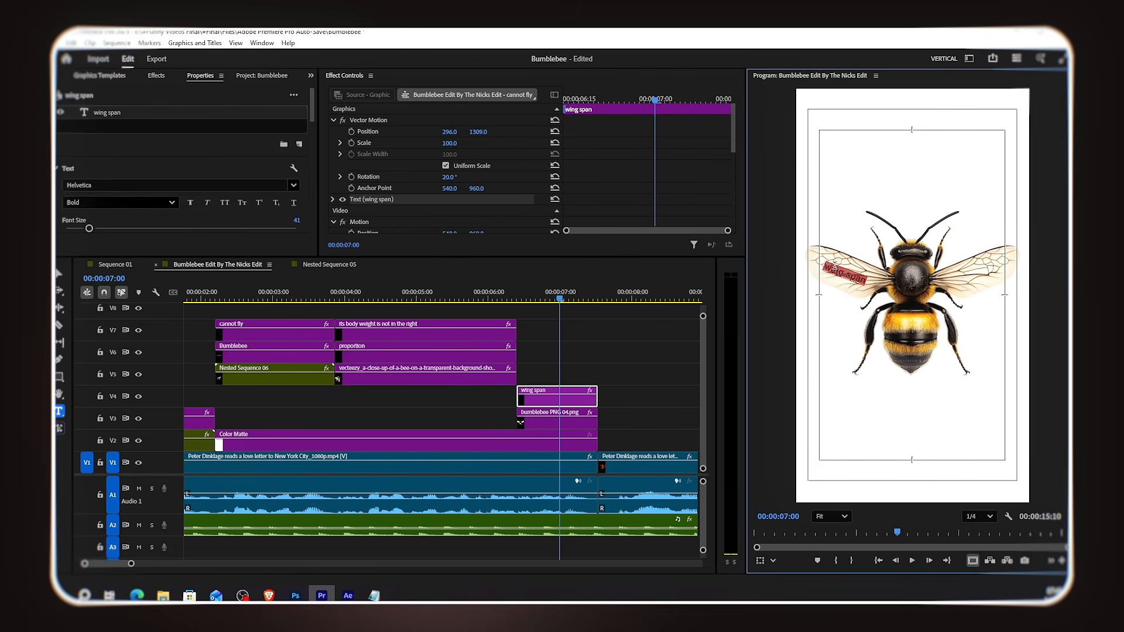
left_click_drag(89, 228, 92, 229)
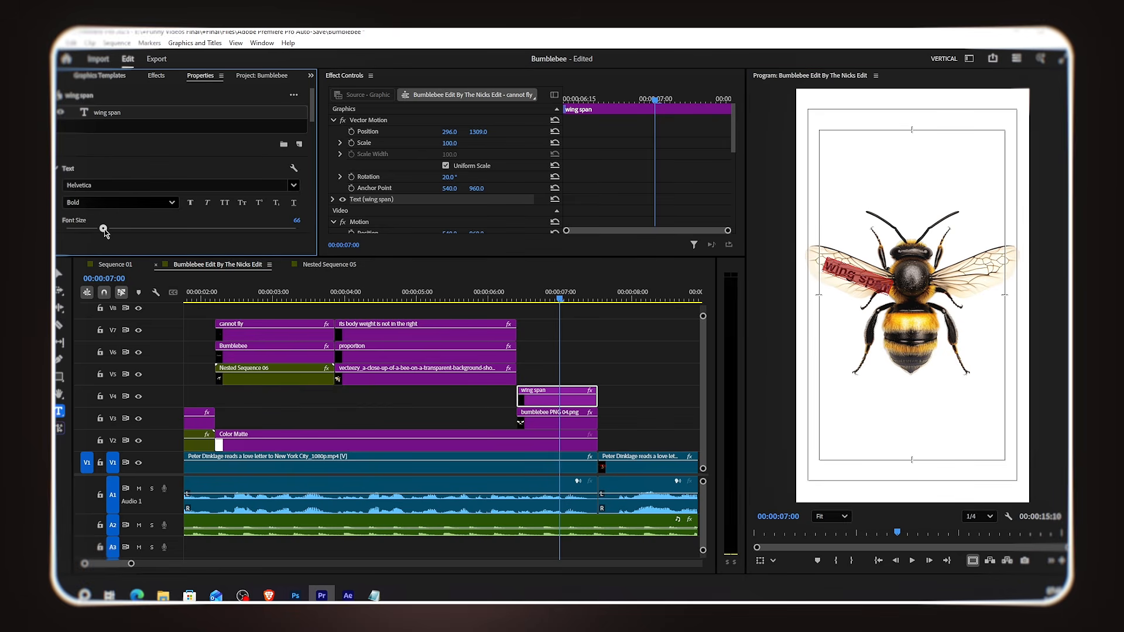
left_click_drag(450, 131, 421, 131)
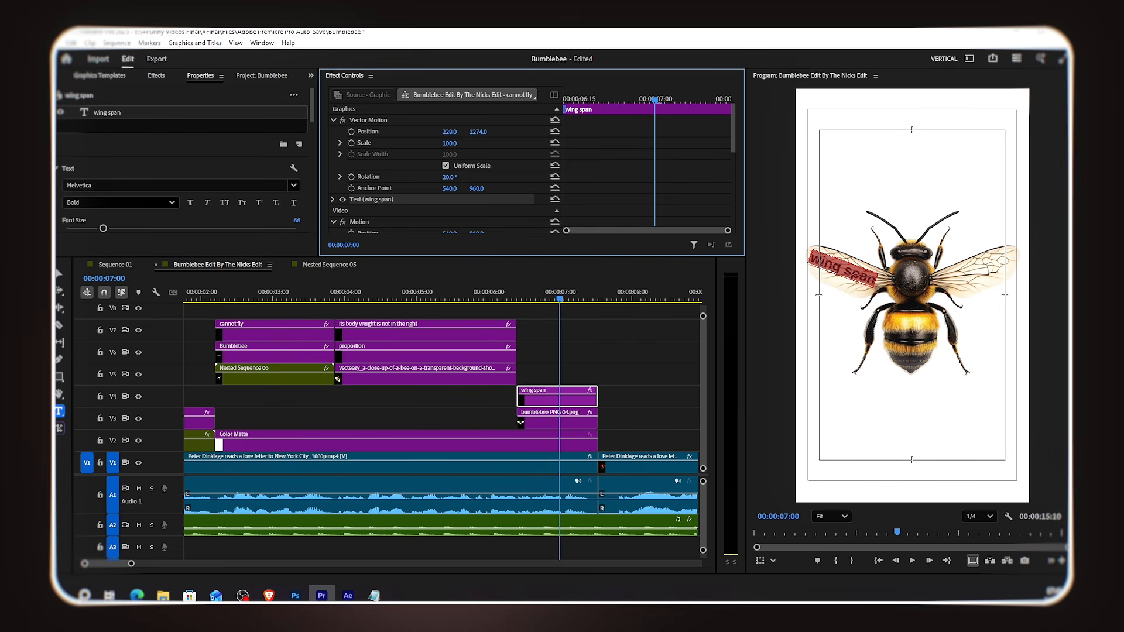
left_click(589, 338)
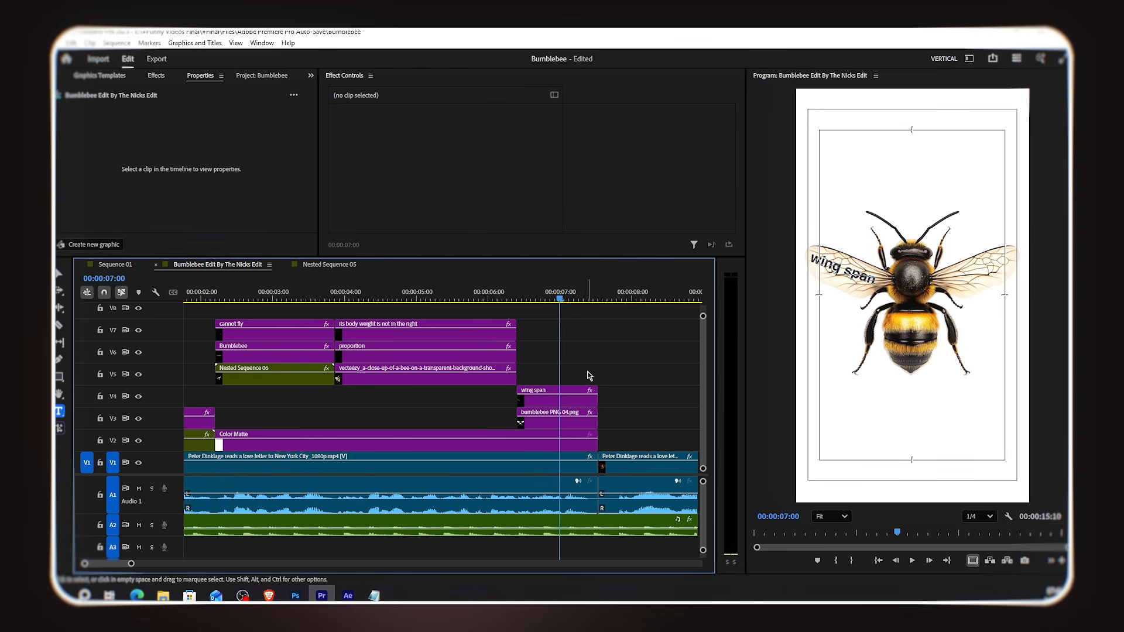
Step: Nest the bee image and 'wing span' text clips together into one nested sequence
left_click_drag(588, 376, 563, 409)
right_click(563, 406)
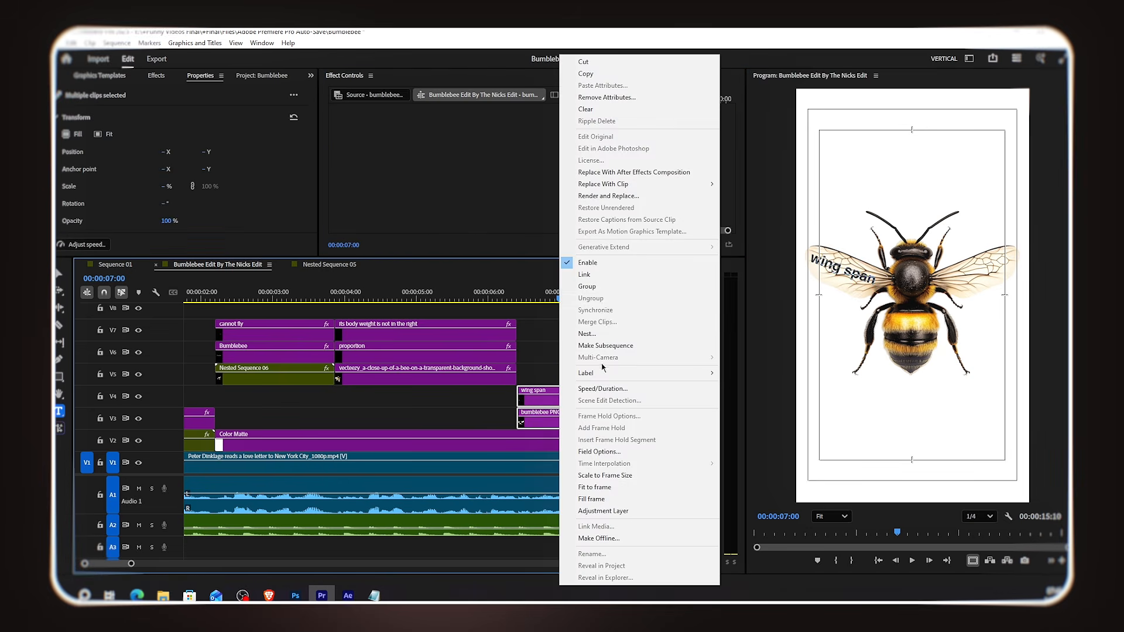
left_click(589, 334)
left_click(581, 323)
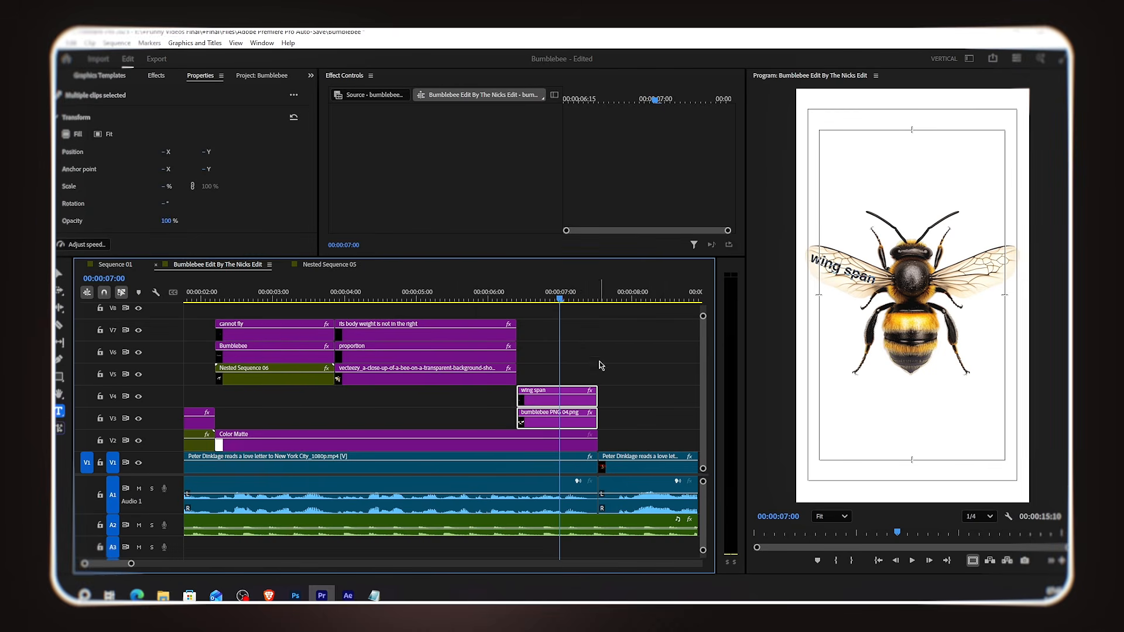
right_click(583, 410)
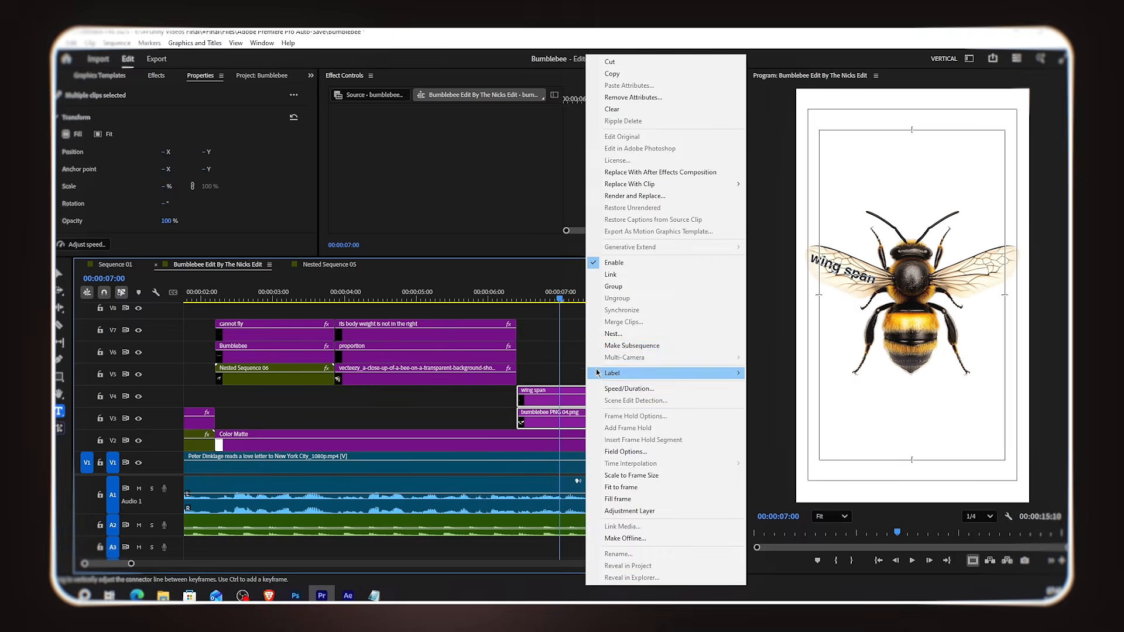
left_click(590, 337)
left_click(581, 321)
left_click_drag(541, 422, 536, 421)
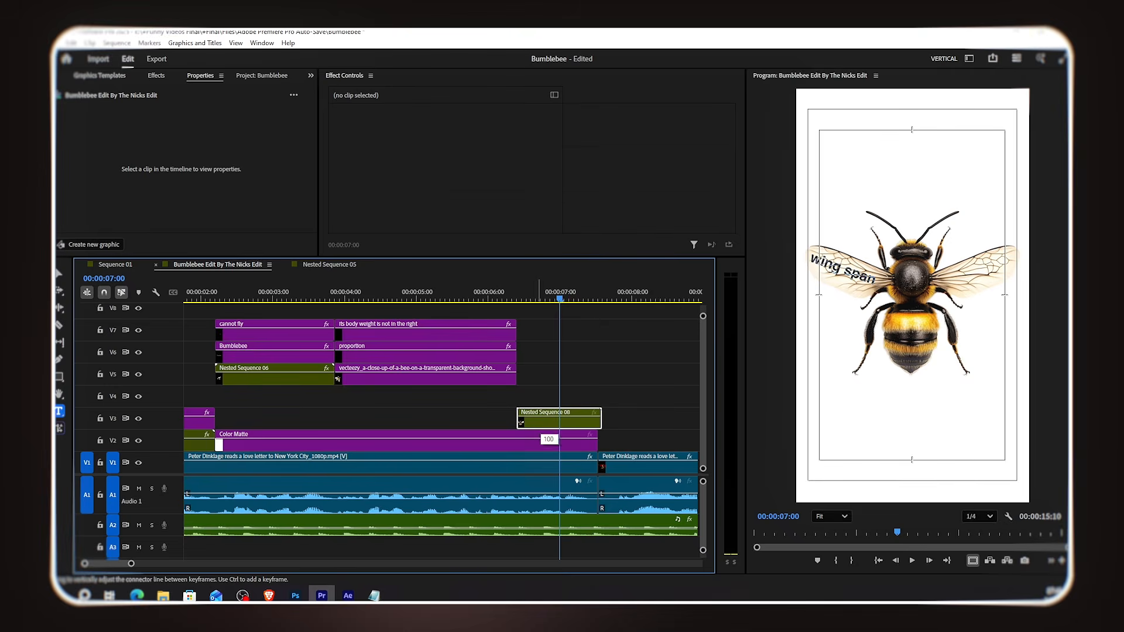
Step: Scale the nested bee sequence up to 151
left_click_drag(451, 144, 585, 133)
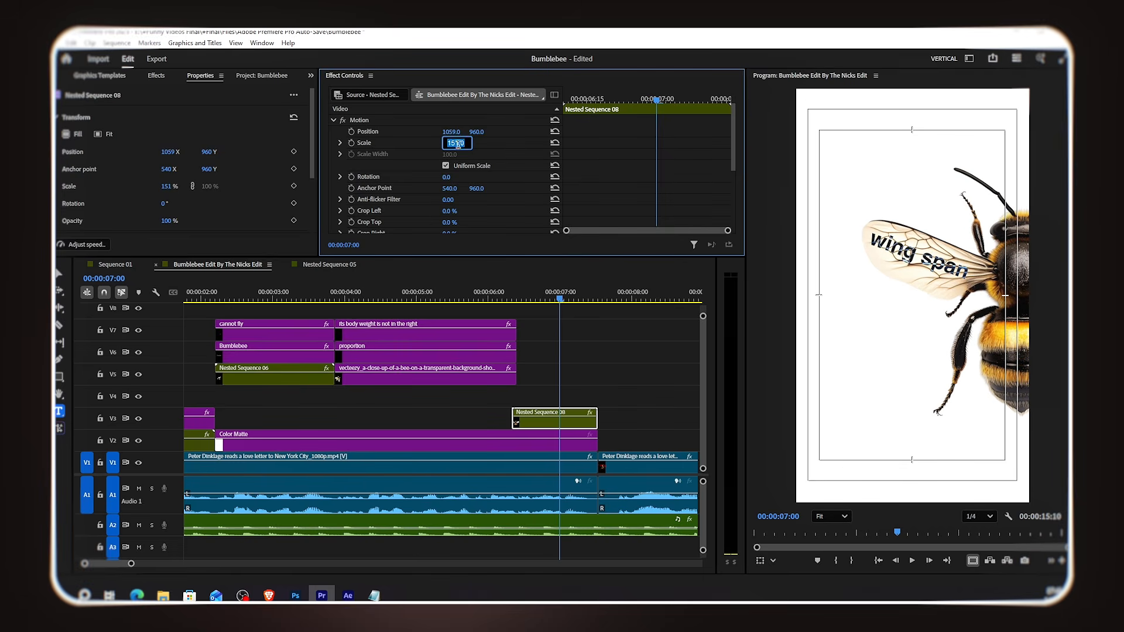
left_click(531, 390)
left_click(538, 420)
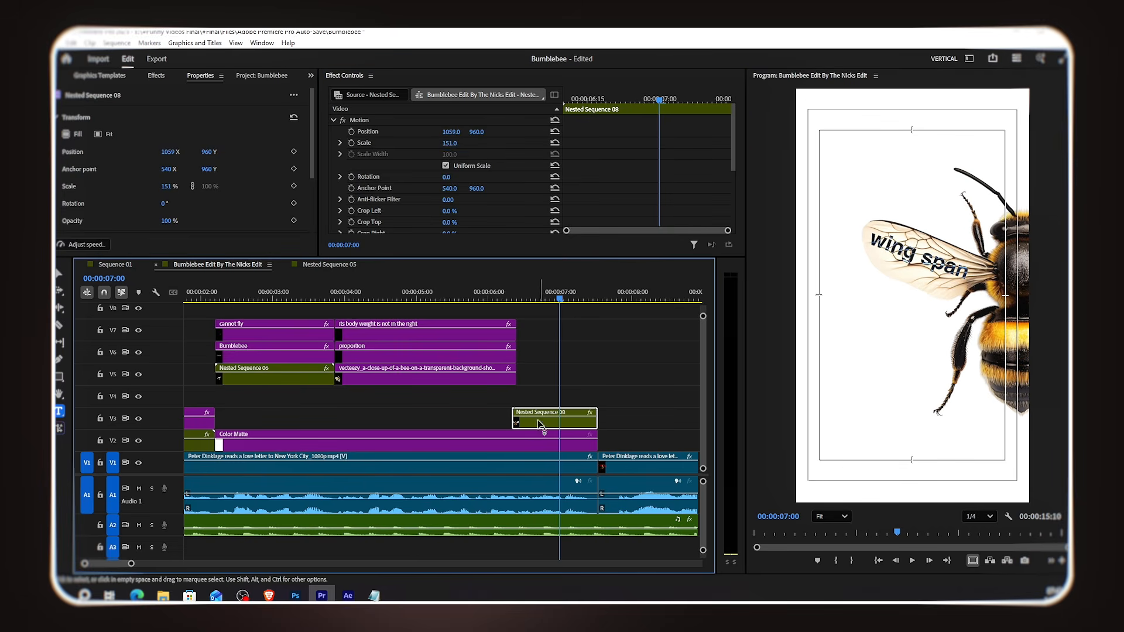
Step: Apply a Transform effect to the nested bee sequence and set its shutter angle to 180
left_click(156, 75)
left_click_drag(134, 154, 555, 423)
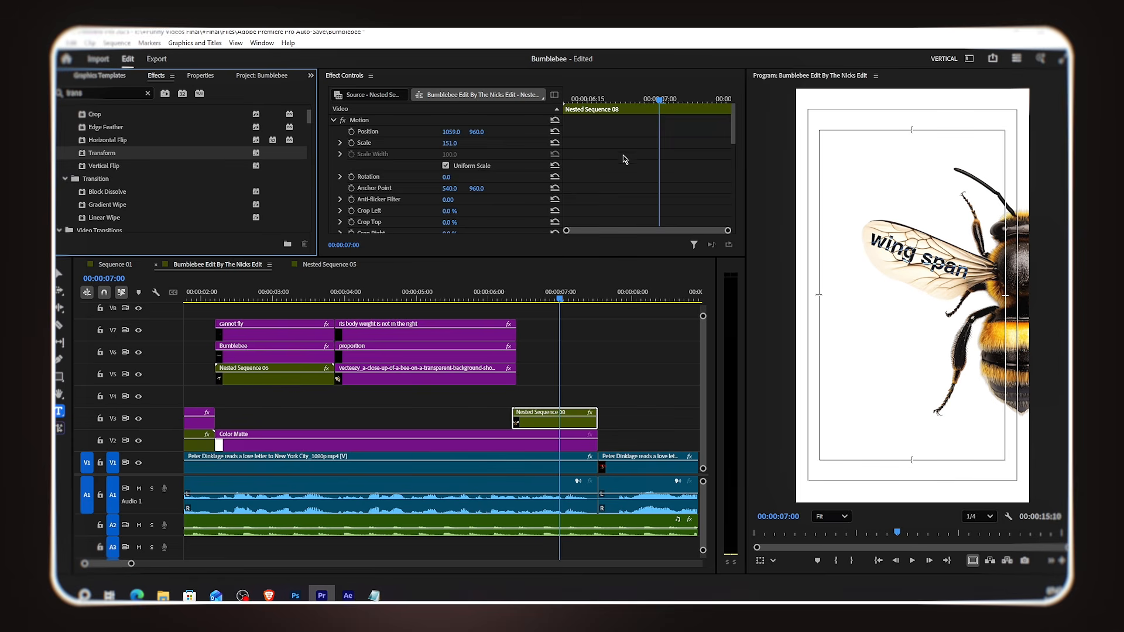
scroll(611, 148, "down", 4)
left_click(453, 190)
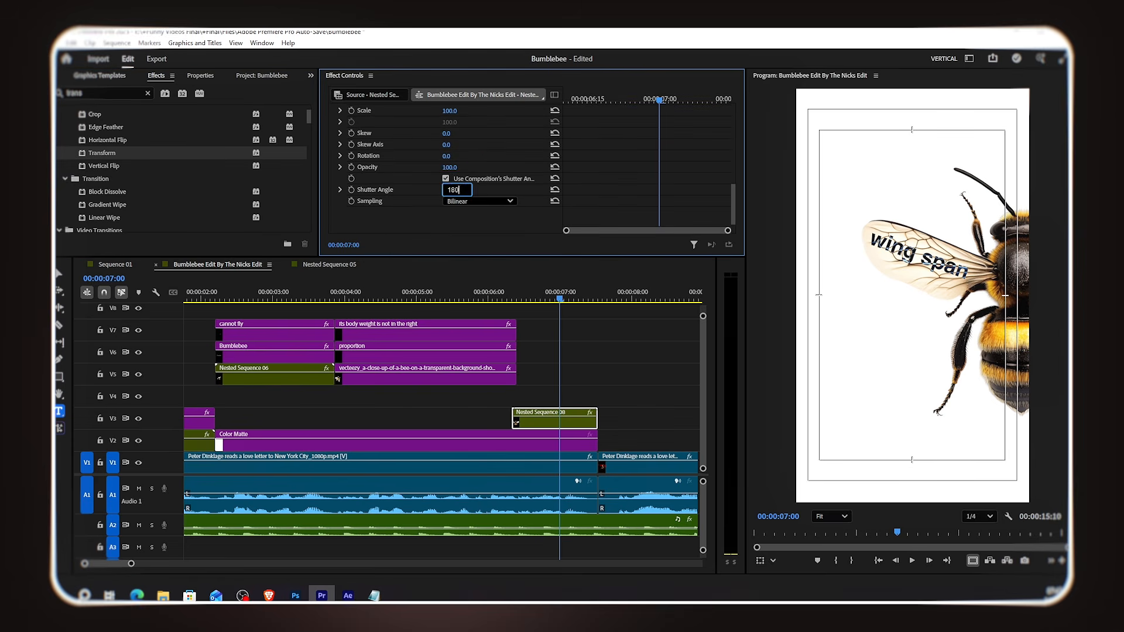
scroll(606, 165, "up", 2)
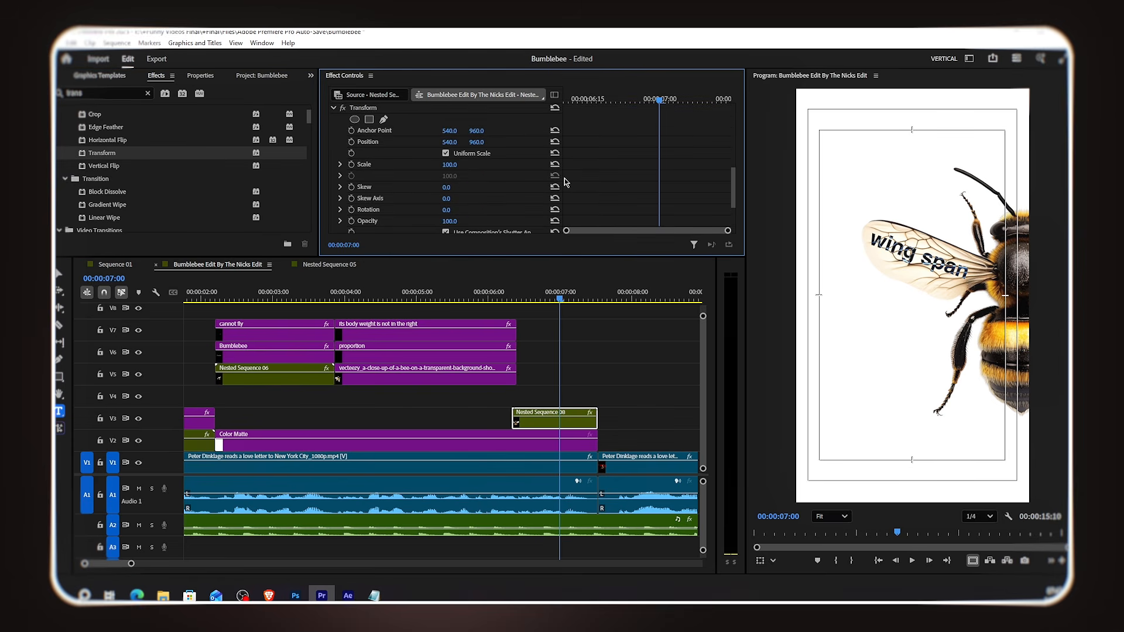
Step: Set Transform position and rotation keyframes so the nested bee slides in from off-screen right
left_click(351, 210)
left_click_drag(657, 104, 578, 105)
left_click_drag(450, 142, 734, 142)
Step: Ease the bee's entrance keyframes and open the position velocity graph
left_click_drag(578, 100, 663, 196)
right_click(659, 211)
mouse_move(732, 296)
left_click(819, 363)
left_click(340, 141)
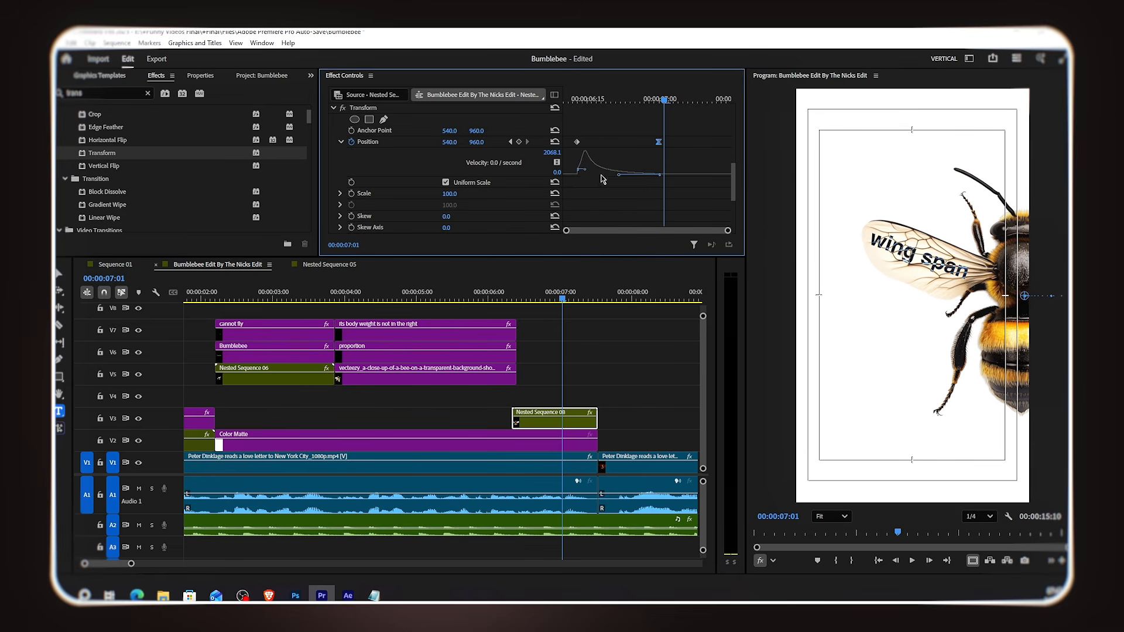
Step: Play back the bee's entrance and inspect its rotation and position graphs
scroll(650, 151, "down", 6)
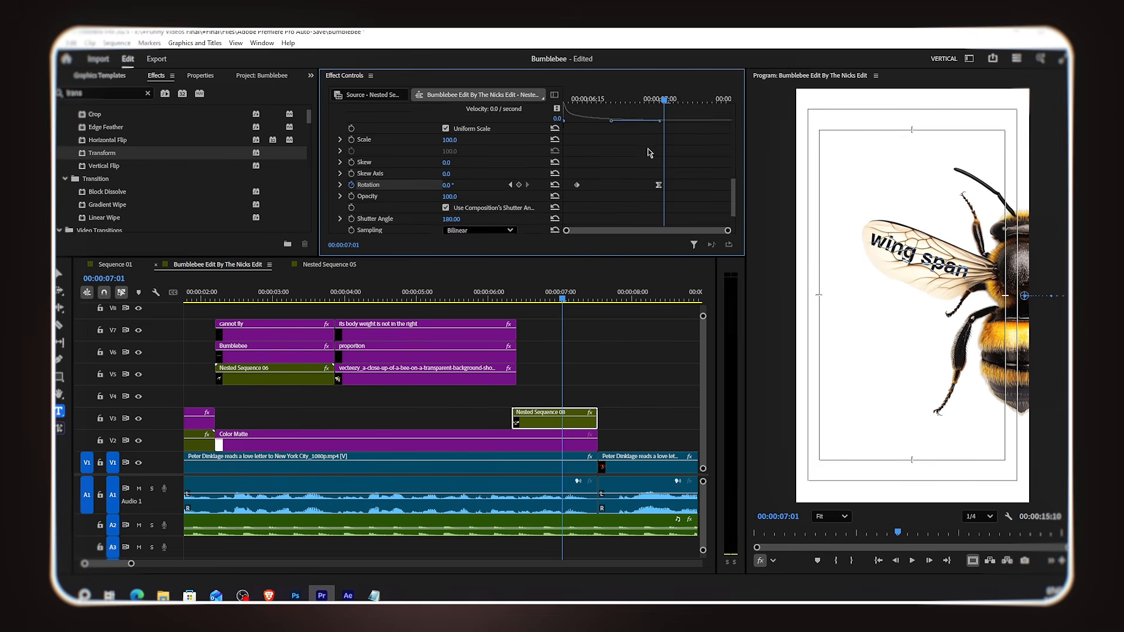
left_click(340, 173)
scroll(498, 167, "down", 4)
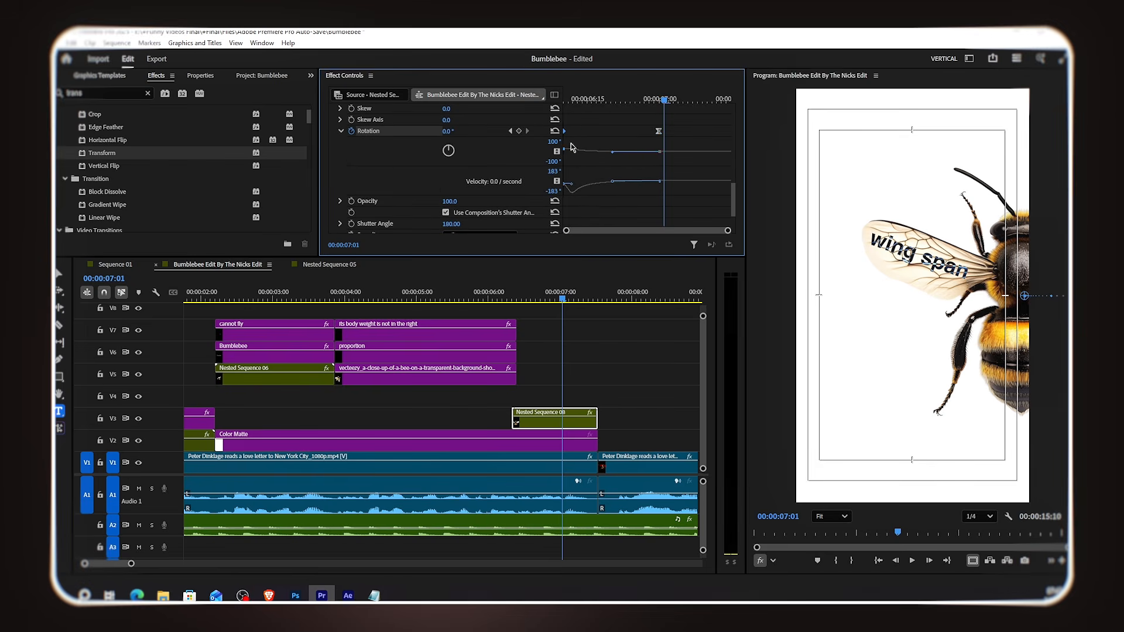
left_click(560, 99)
left_click_drag(572, 101, 621, 101)
scroll(640, 152, "up", 2)
scroll(638, 199, "up", 4)
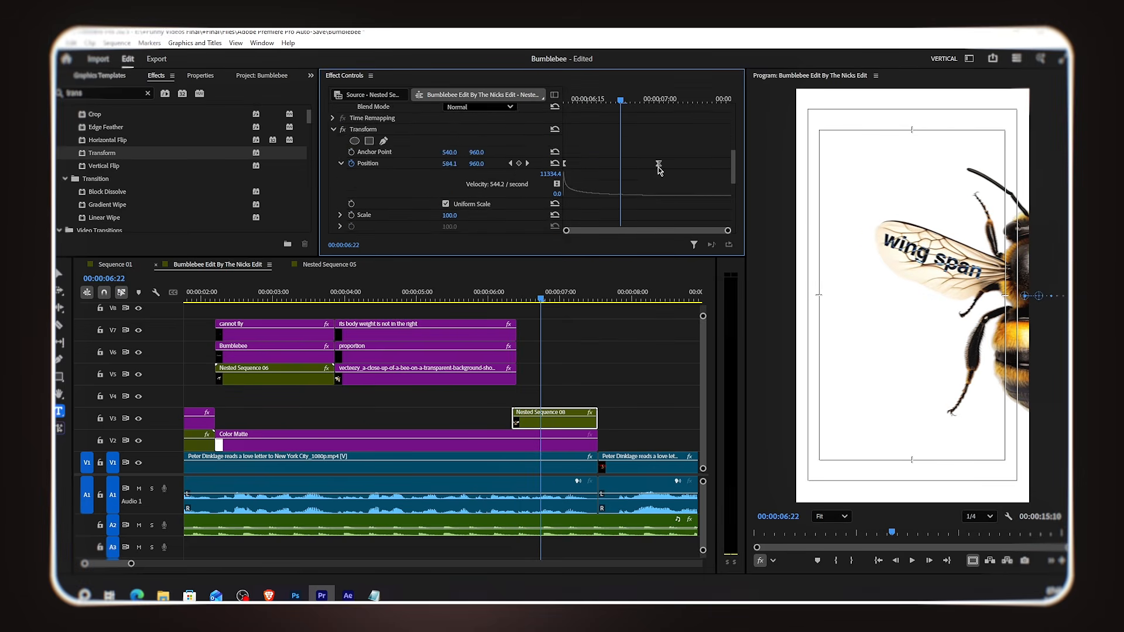
scroll(659, 168, "down", 6)
left_click(564, 100)
key("space")
left_click(564, 101)
key("space")
key("space")
scroll(662, 175, "up", 4)
Step: Reshape the position and rotation velocity curves of the bee's entrance
left_click_drag(648, 164, 700, 164)
left_click_drag(515, 300, 569, 308)
scroll(643, 176, "down", 4)
left_click_drag(634, 152, 729, 153)
left_click_drag(579, 209, 589, 204)
left_click_drag(514, 299, 607, 344)
Step: Shift the second Peter Dinklage clip horizontally to x about 252 to reframe him
left_click_drag(132, 563, 154, 564)
left_click_drag(423, 299, 433, 303)
left_click(444, 464)
left_click_drag(449, 132, 285, 132)
Step: Duplicate lyric text clips onto tracks V4 and V5 at about 8 seconds and trim their ends
left_click_drag(286, 356, 428, 402)
left_click(374, 596)
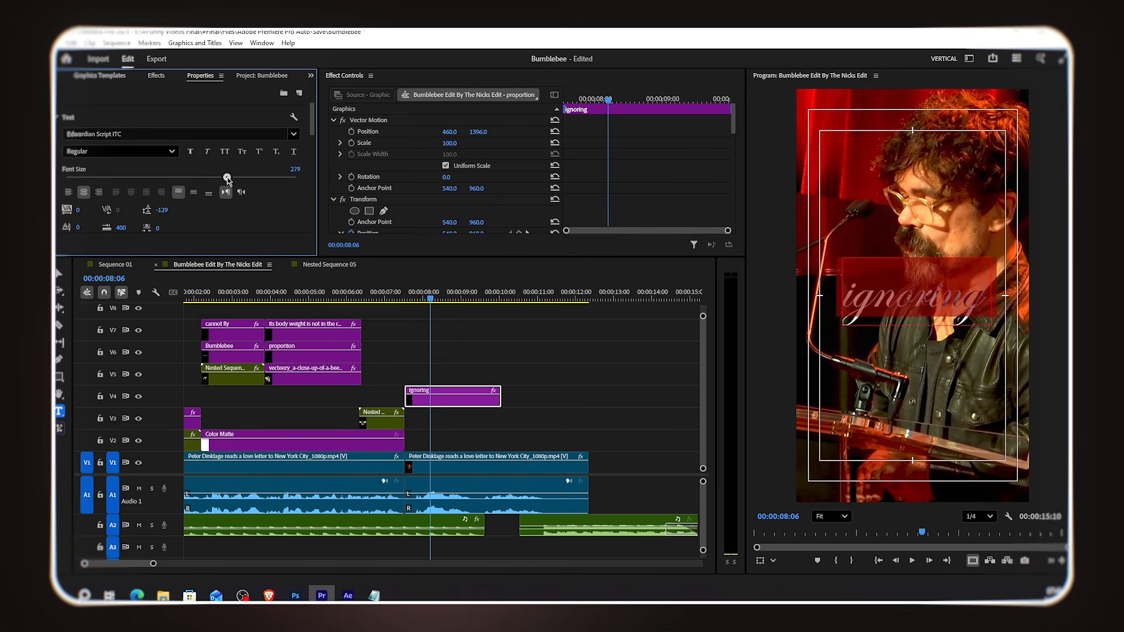
left_click_drag(227, 179, 233, 179)
left_click_drag(217, 334, 423, 378)
mouse_move(466, 376)
left_mouse_down()
mouse_move(497, 377)
mouse_move(484, 377)
left_mouse_up()
scroll(468, 350, "up", 3)
key("space")
left_click_drag(510, 301, 501, 304)
left_click_drag(527, 398, 499, 398)
Step: Replace the V4 text clip's words with 'ignoring' and enlarge its font size
left_click(376, 596)
left_click(620, 151)
left_click(957, 275)
key("ctrl+a")
type("but")
key("ctrl+a")
left_click_drag(89, 228, 95, 229)
Step: Position the 'ignoring' and 'but' text clips so 'but' sits just above 'ignoring'
scroll(675, 165, "down", 1)
left_click(422, 397)
scroll(394, 141, "up", 5)
left_click_drag(449, 131, 481, 132)
left_click(423, 375)
left_click_drag(449, 132, 228, 132)
left_click_drag(477, 131, 507, 132)
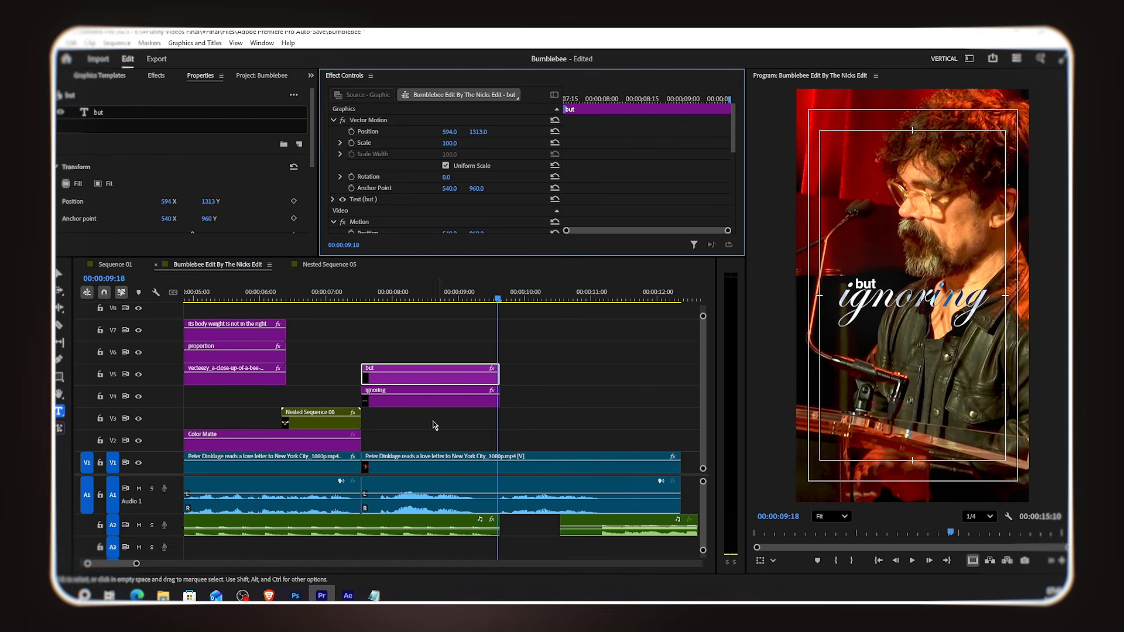
Step: Duplicate the 'but' clip onto V6, change its text to 'these laws' and move it below 'ignoring'
left_click_drag(427, 376, 428, 353)
left_click(374, 595)
left_click_drag(482, 186, 437, 186)
left_click(621, 123)
left_click(867, 284)
key("ctrl+a")
type("these laws")
left_click_drag(478, 132, 558, 132)
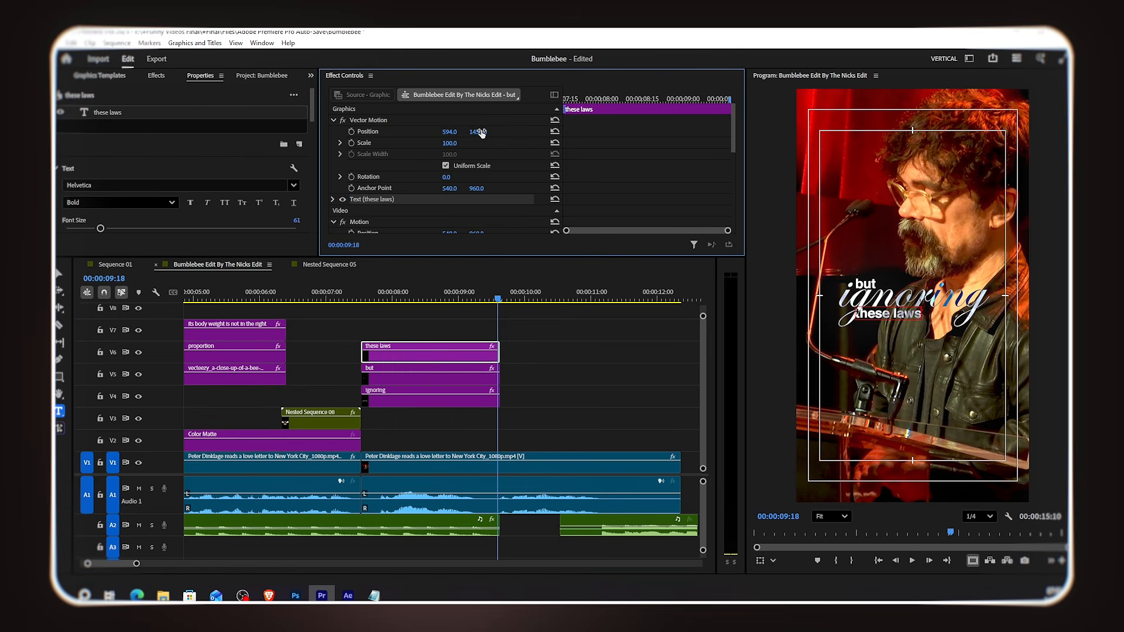
Step: Stagger the 'but', 'ignoring' and 'these laws' clips across tracks so the words appear one by one, trimming their ends together
left_click(360, 298)
key("space")
key("space")
left_click_drag(381, 375, 433, 398)
left_click_drag(392, 355, 457, 377)
left_click(360, 297)
key("space")
key("space")
key("Up")
left_click_drag(527, 397, 500, 396)
left_click_drag(564, 375, 500, 374)
scroll(508, 422, "down", 2)
scroll(506, 419, "down", 2)
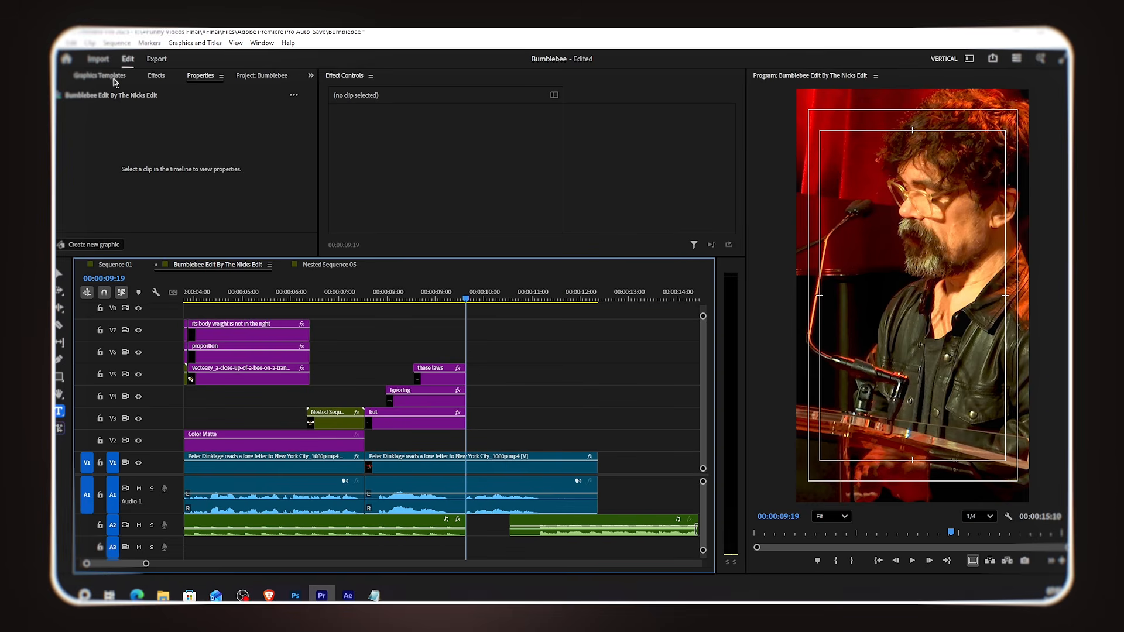
Step: Add bumblebee PNG 04 to track V2 at about 10 seconds, right after the lyric words
left_click(260, 80)
scroll(234, 205, "up", 5)
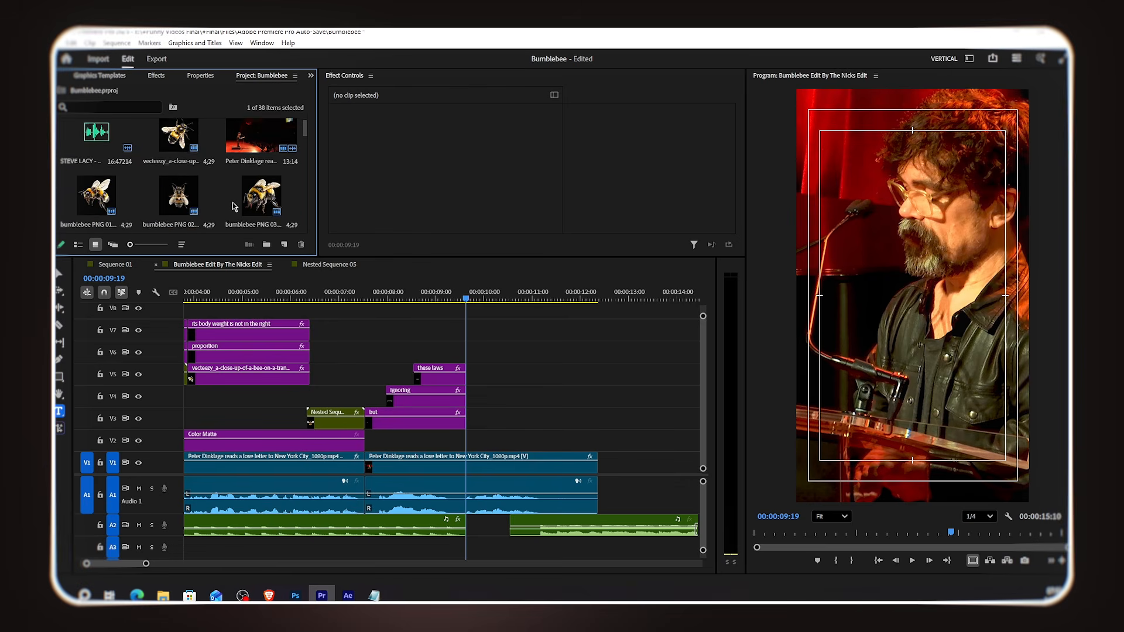
scroll(233, 206, "down", 4)
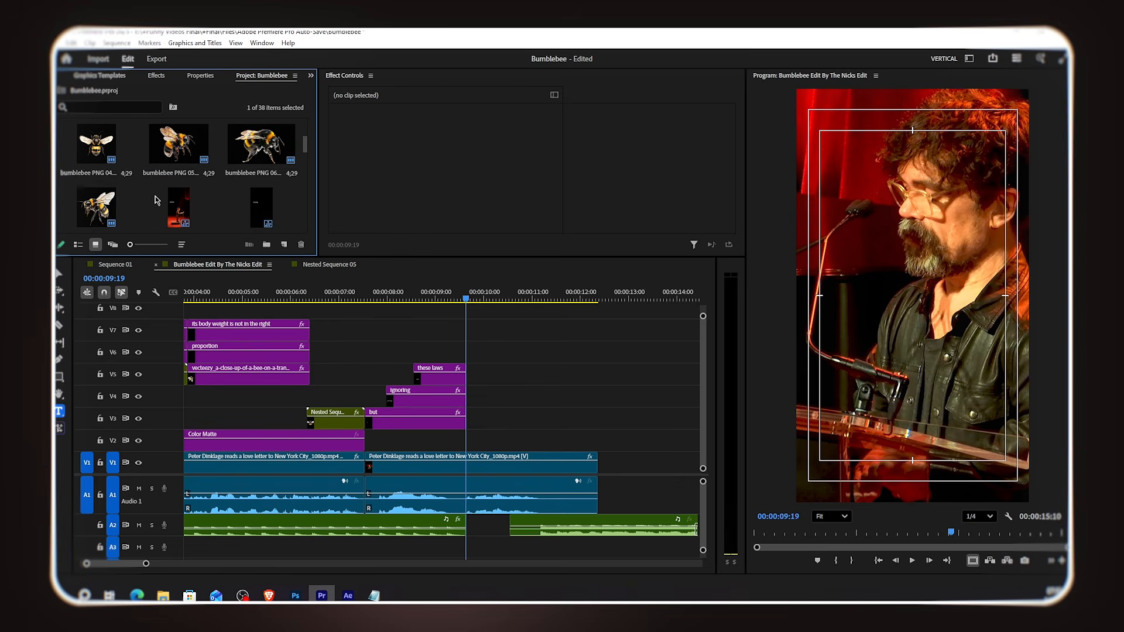
left_click(103, 150)
left_click_drag(158, 162, 468, 440)
left_click(504, 299)
left_click(507, 300)
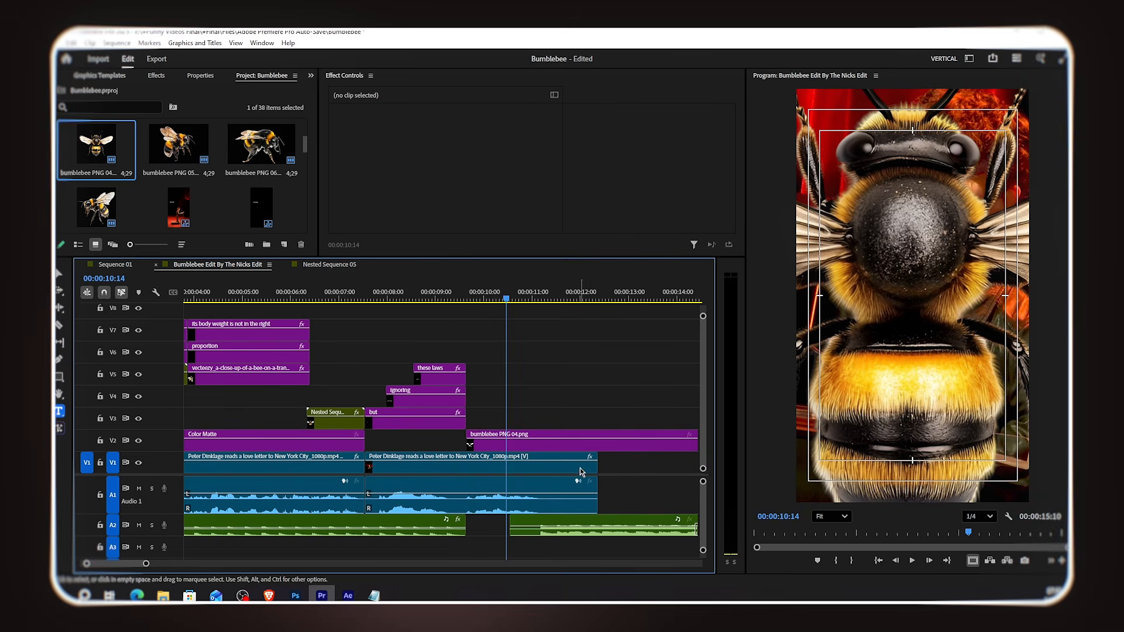
Step: Trim the second Peter Dinklage clip to end where the bee image begins
left_click(585, 467)
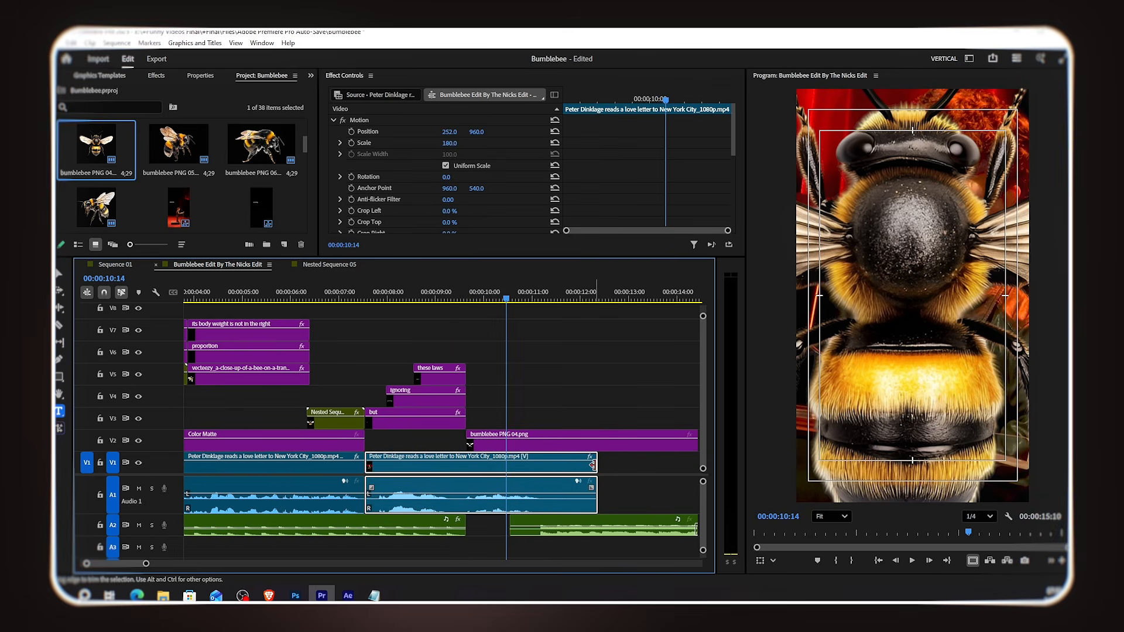
left_click_drag(574, 462, 463, 466)
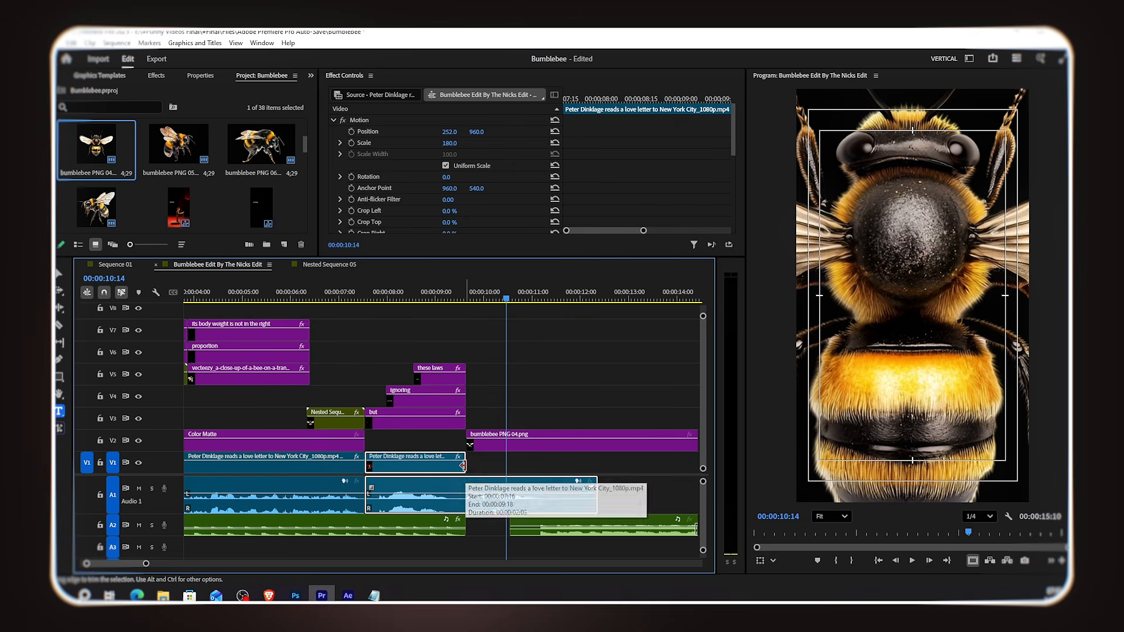
left_click(537, 419)
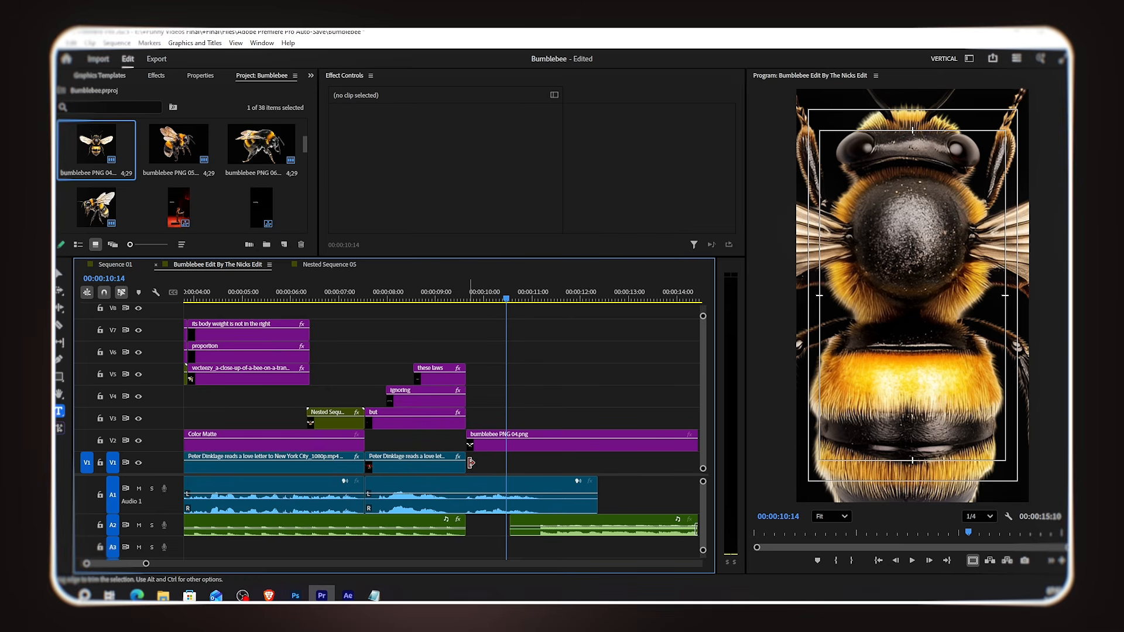
Step: Scale the bumblebee PNG 04 image on V2 down to 32%
left_click(508, 448)
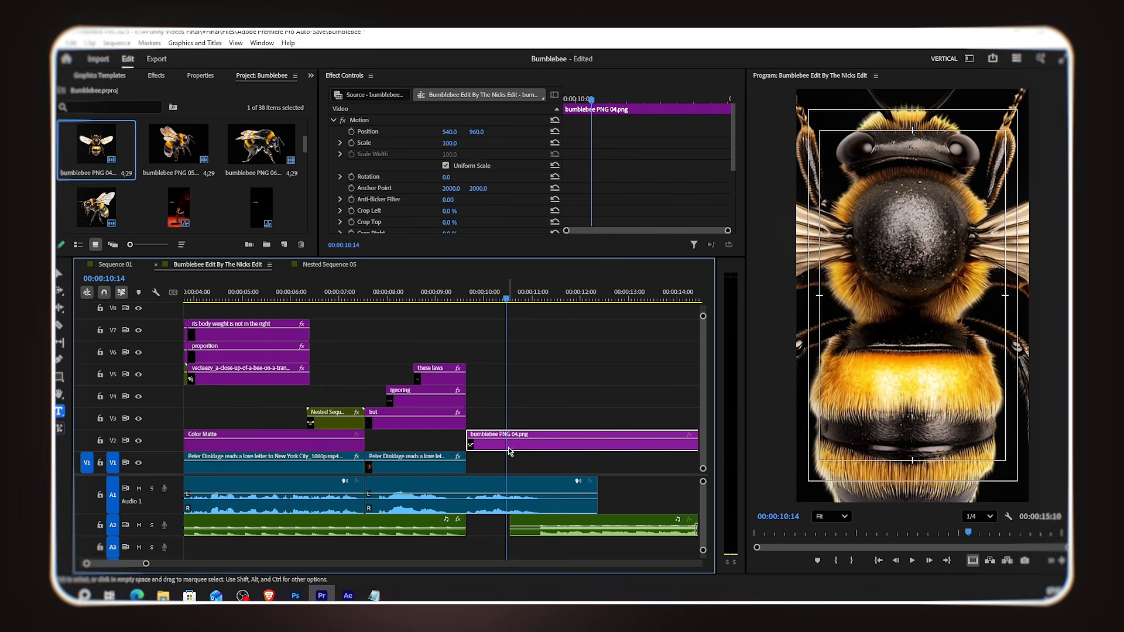
left_click(449, 143)
type("33")
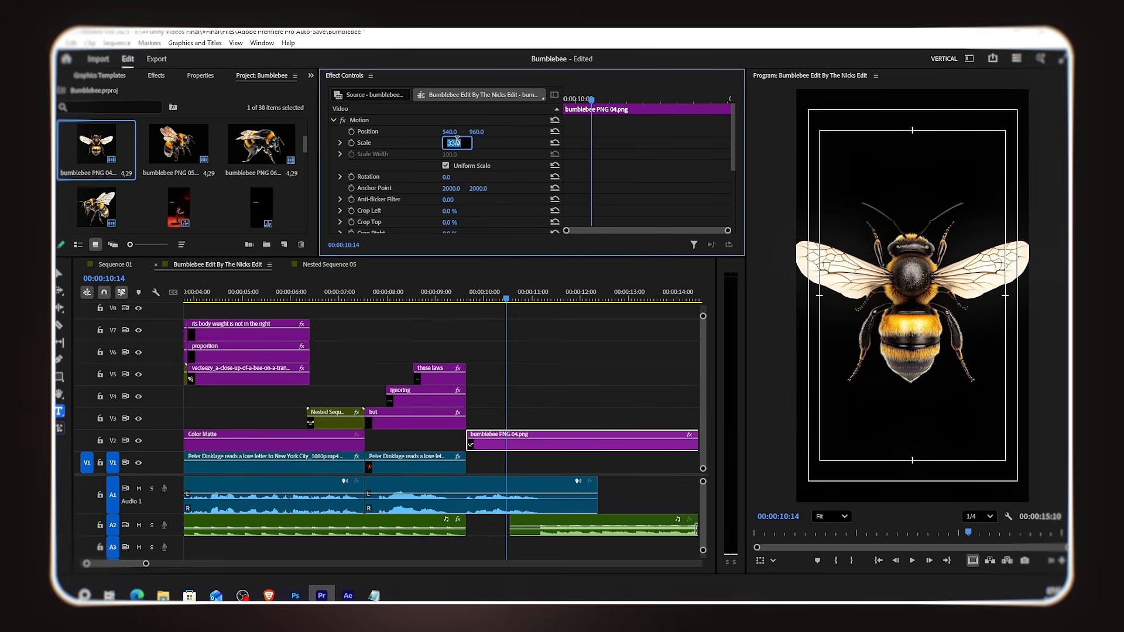
key("Return")
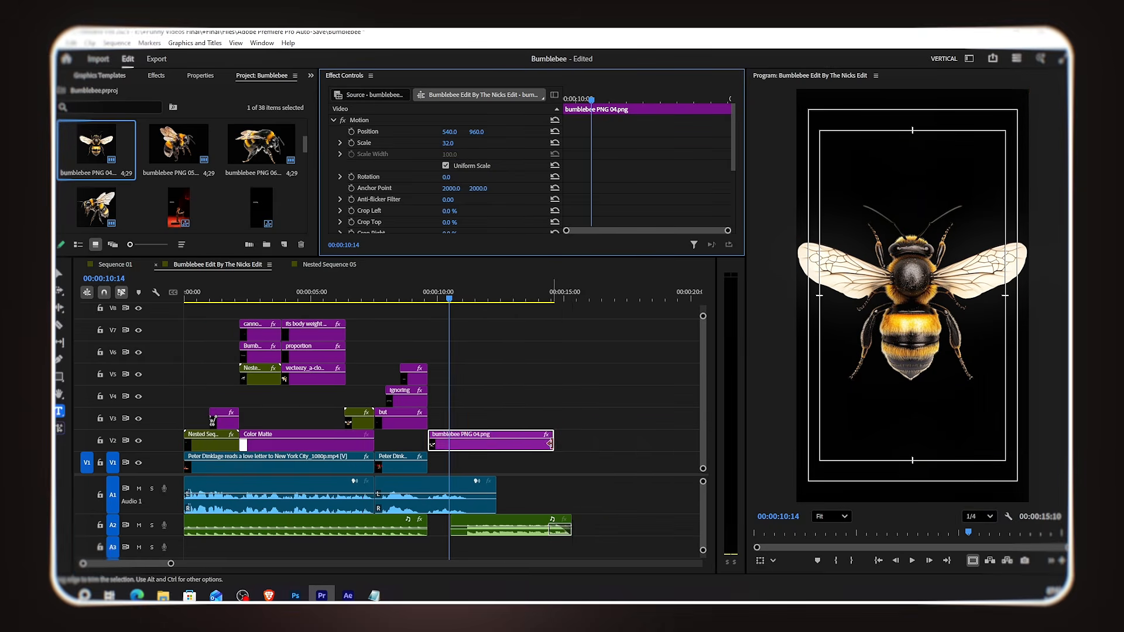
left_click_drag(557, 444, 567, 443)
scroll(455, 459, "up", 3)
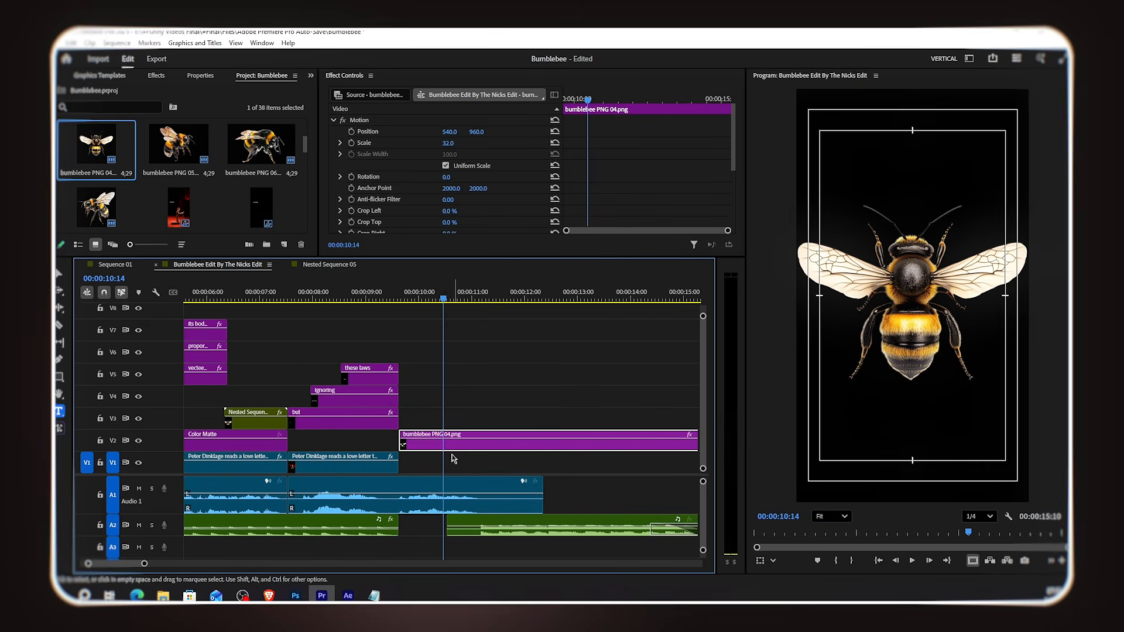
Step: Search the effects for Invert and apply it to the bumblebee PNG 04 clip
left_click(156, 76)
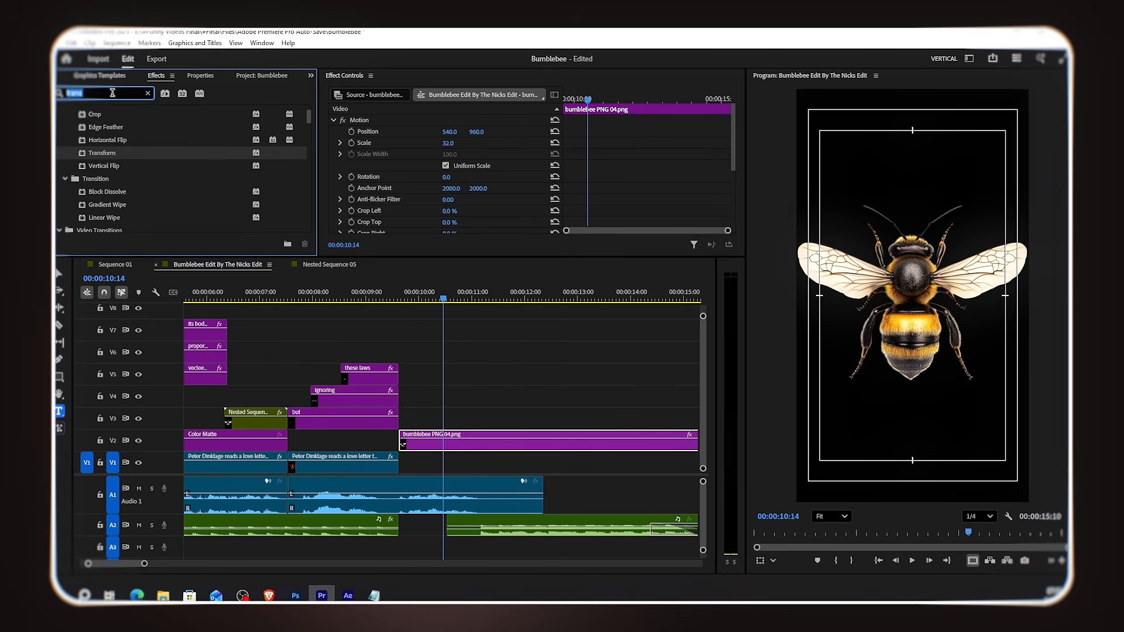
type("in")
left_click_drag(100, 162, 419, 436)
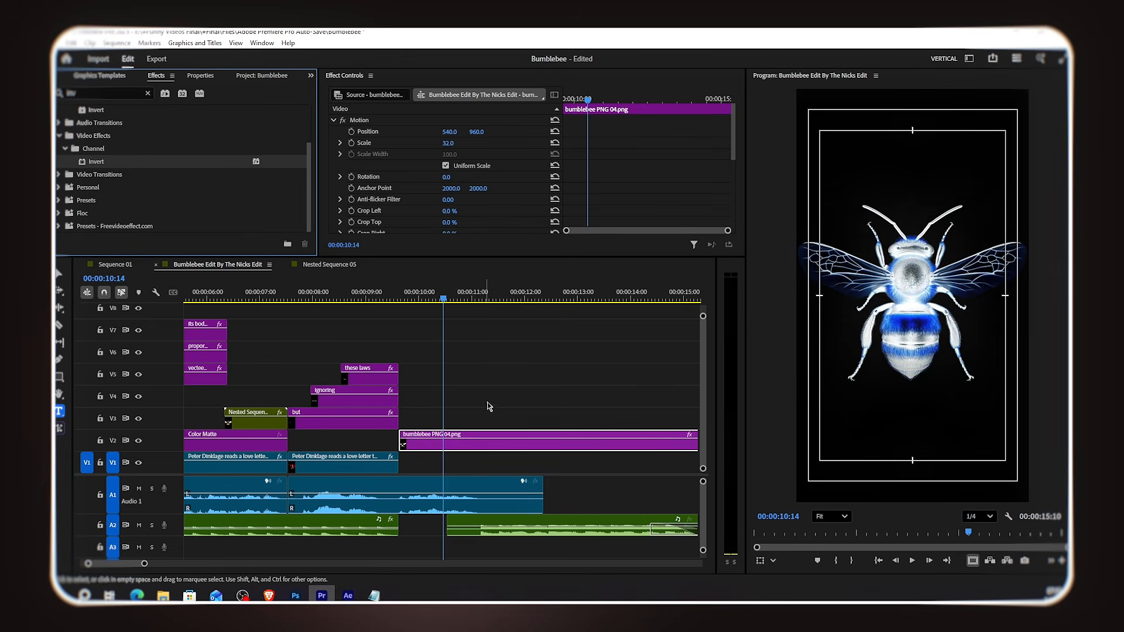
Step: Duplicate the 'but', 'ignoring' and 'these laws' clips to sit over the bee image section
left_click(351, 143)
key("Down")
key("Down")
left_click_drag(587, 144, 735, 155)
left_click_drag(390, 329, 451, 412)
left_click(487, 298)
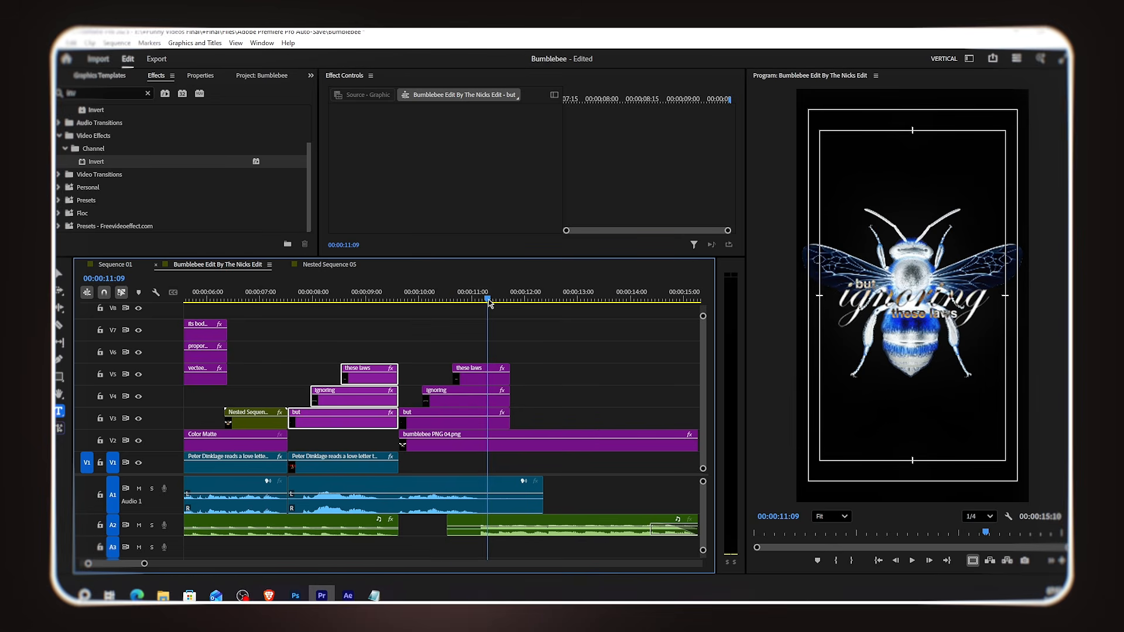
Step: Delete the duplicated 'these laws' clip
left_click(520, 391)
left_click(482, 380)
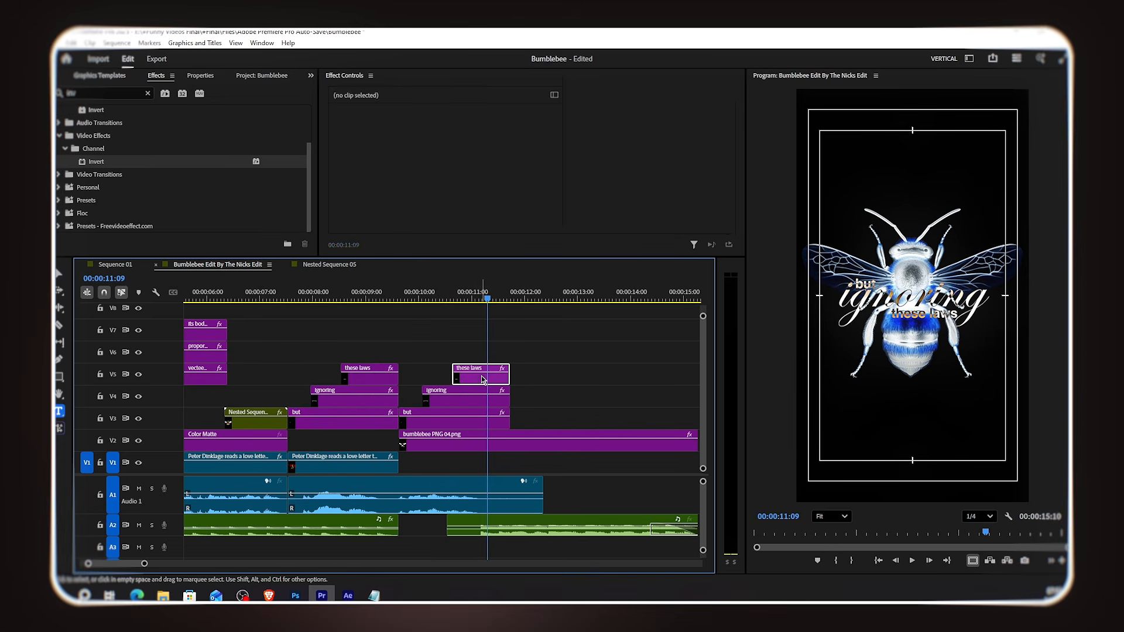
key("Delete")
Step: Set the bumblebee image's opacity to 50%
left_click(483, 445)
scroll(476, 207, "down", 3)
scroll(475, 207, "down", 1)
left_click(456, 170)
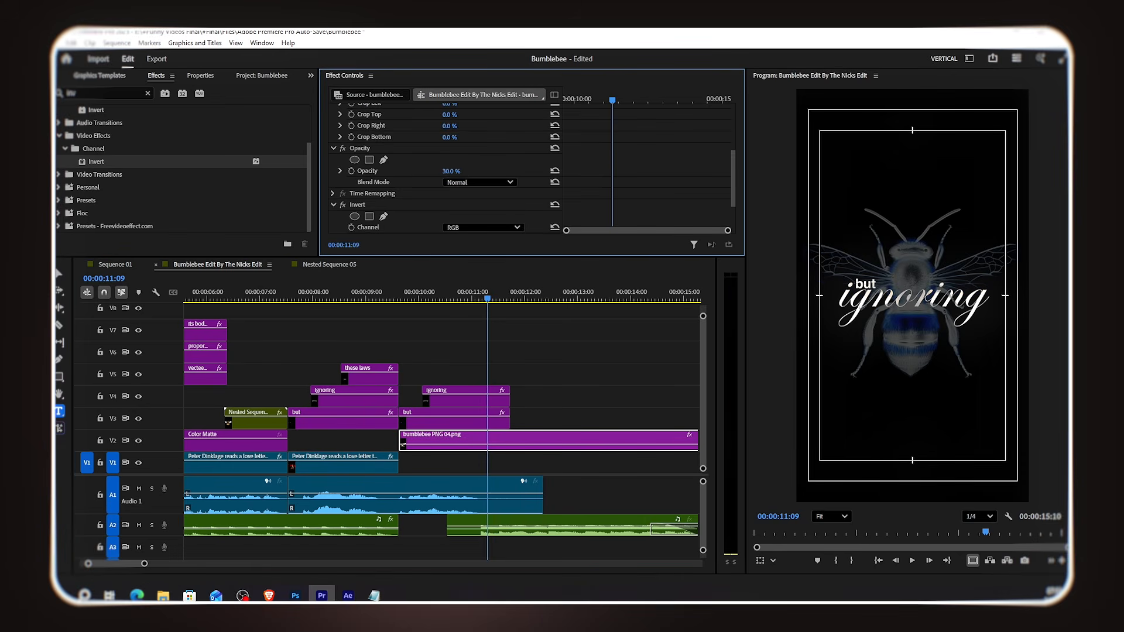
type("50")
key("Return")
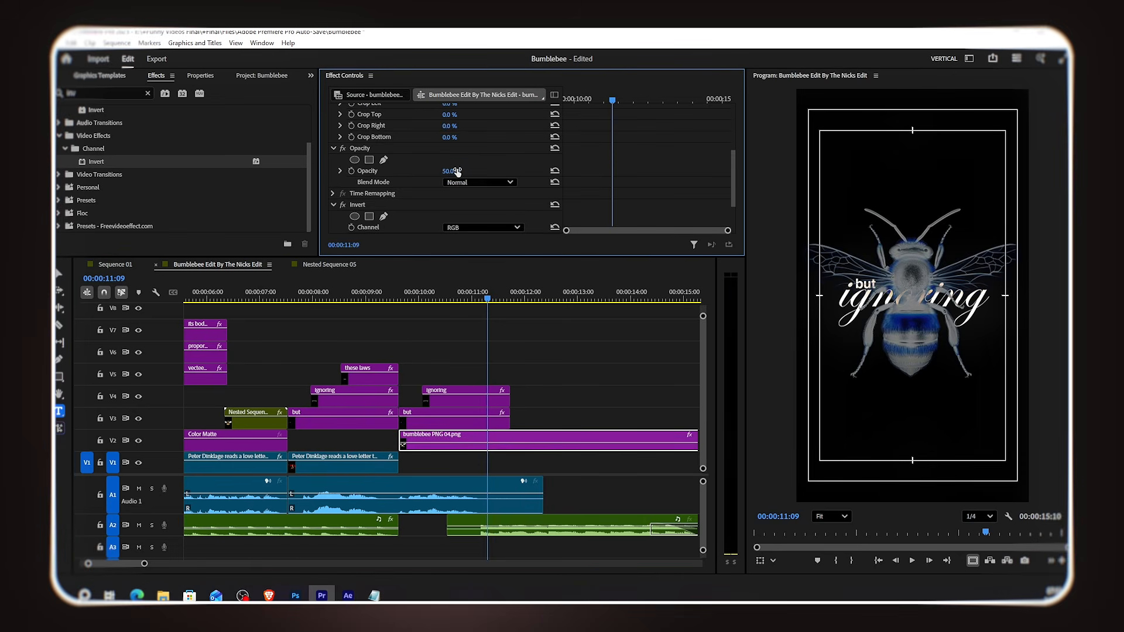
Step: Set the blend mode of the duplicated 'ignoring' and 'but' clips to Normal
left_click(499, 398)
left_click(479, 208)
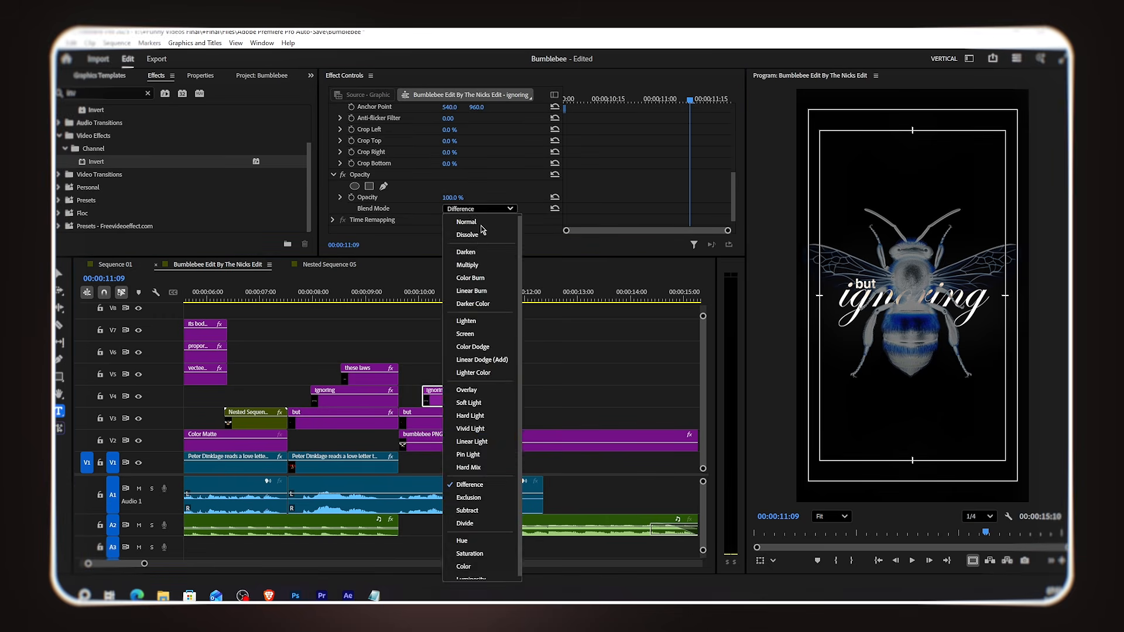
left_click(480, 223)
left_click(486, 419)
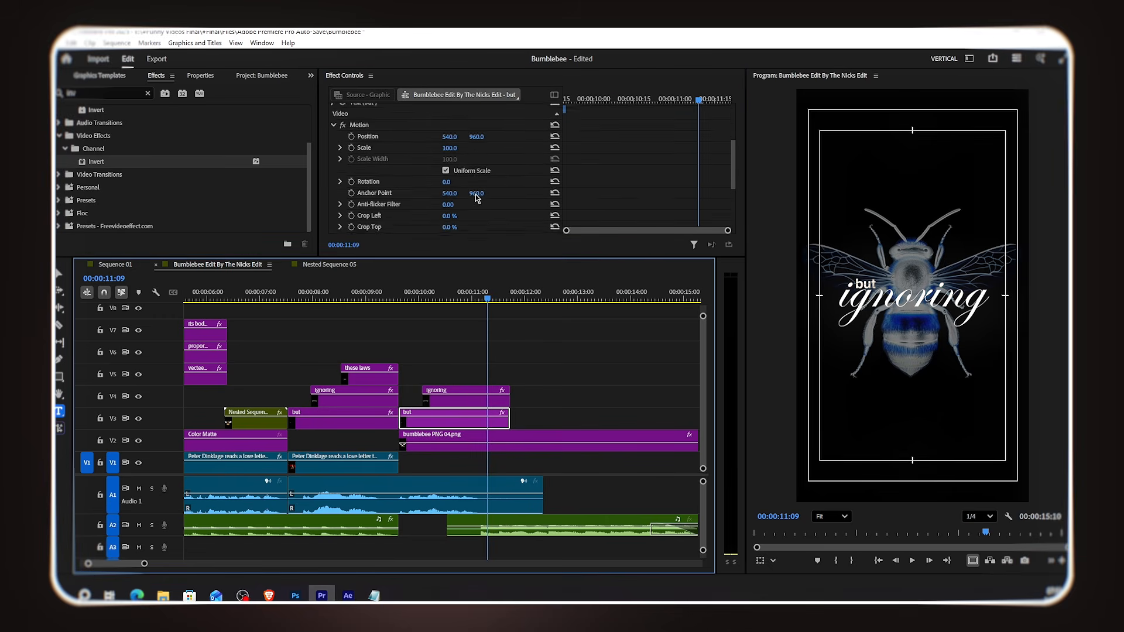
scroll(469, 175, "down", 5)
left_click(479, 193)
left_click(479, 214)
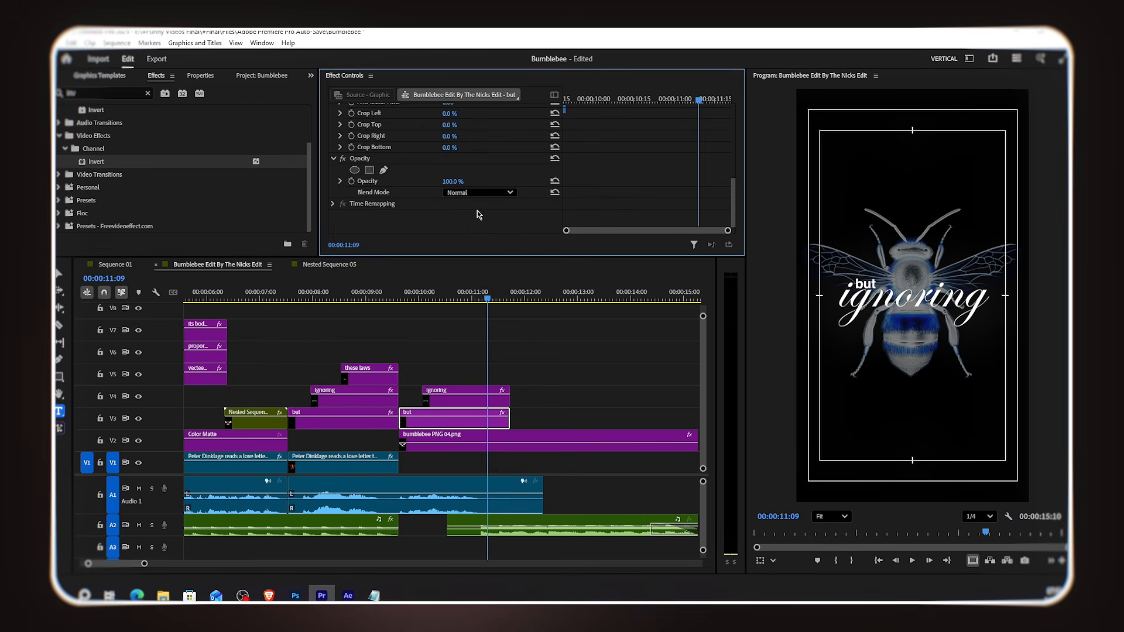
Step: Paste 'The Bee' from the lyrics notepad as the text of the duplicated 'but' clip
left_click(373, 595)
key("alt+Tab")
left_click(417, 298)
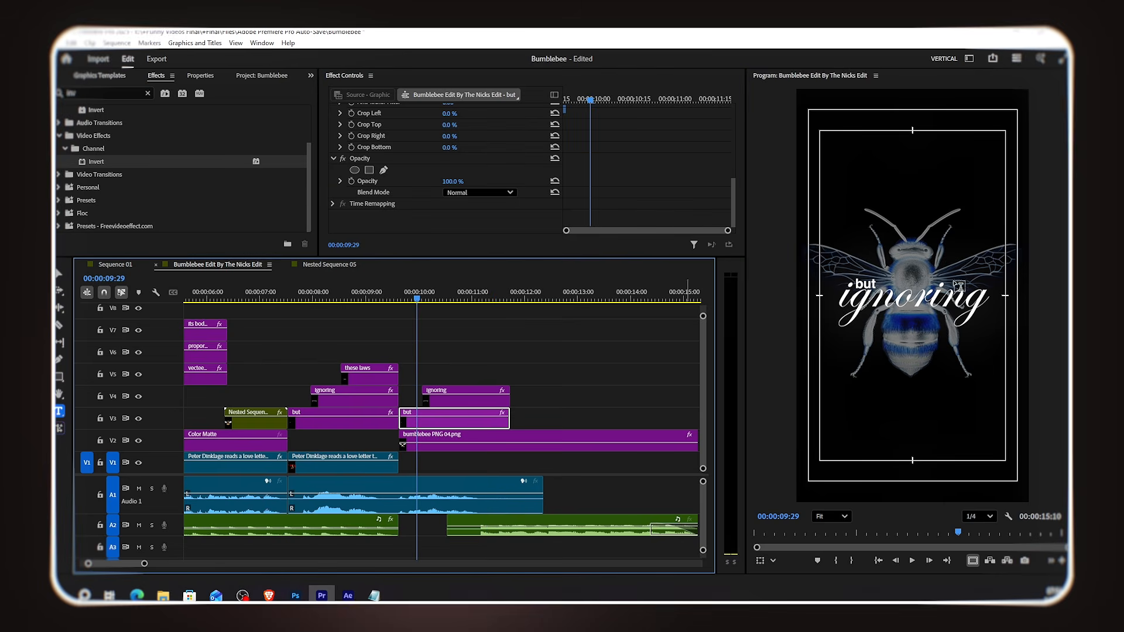
double_click(863, 280)
key("ctrl+v")
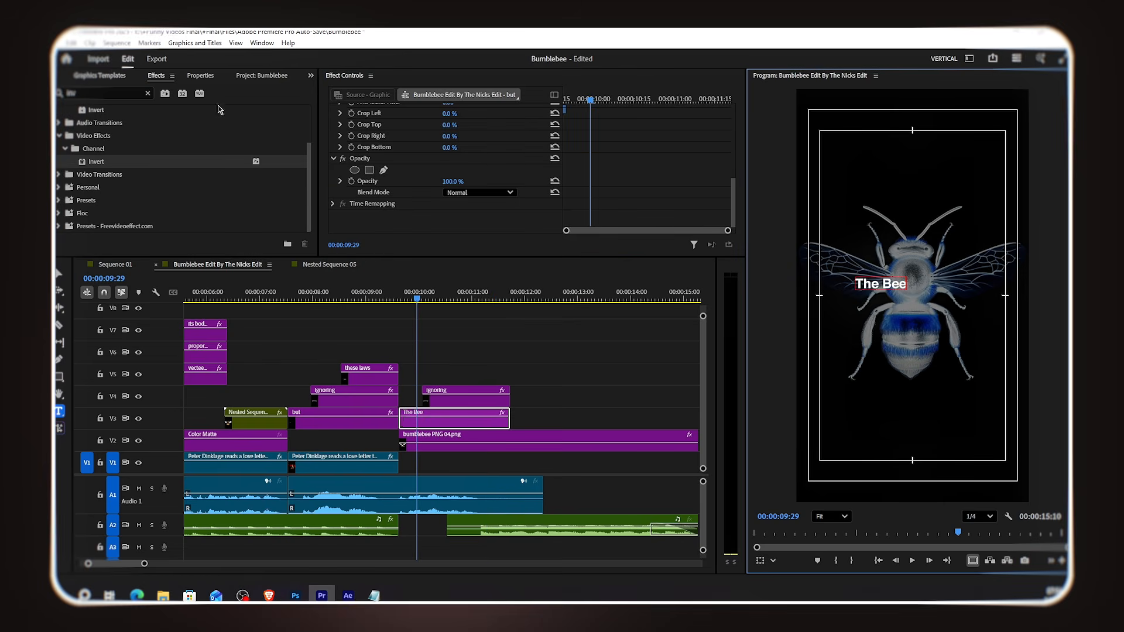
Step: Center the 'The Bee' text horizontally in the frame
left_click(201, 75)
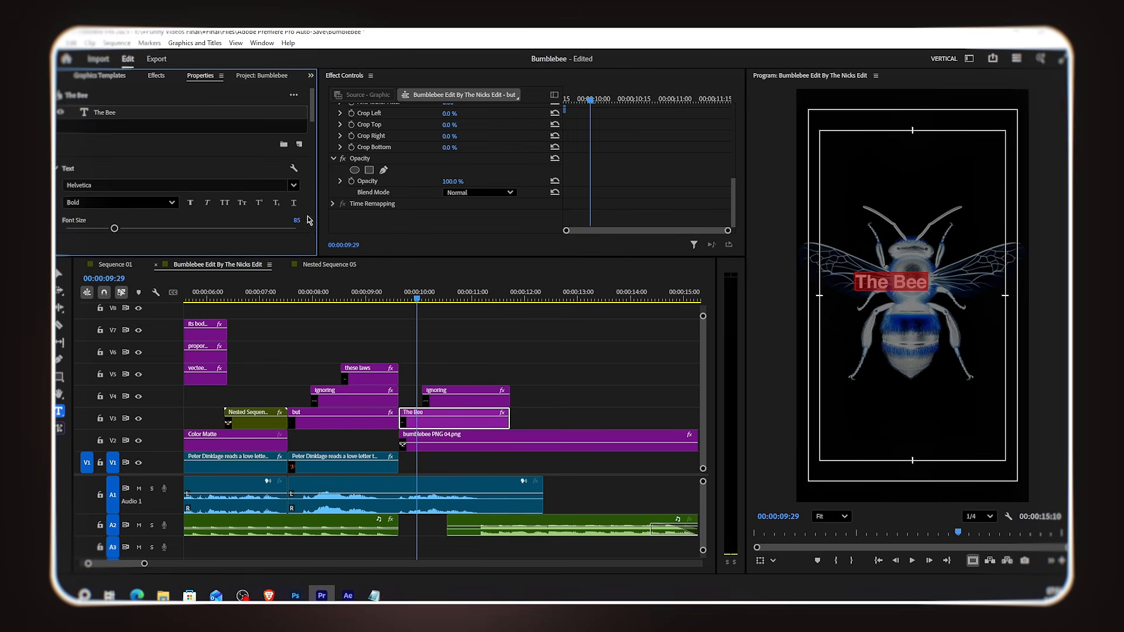
scroll(298, 205, "down", 2)
left_click(83, 190)
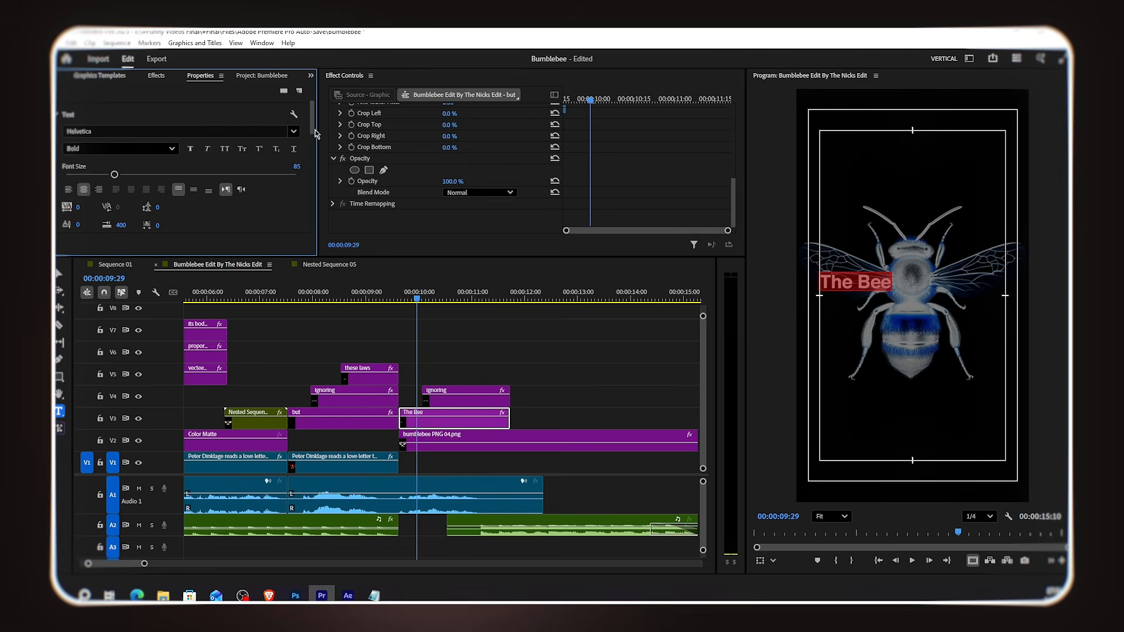
scroll(153, 175, "down", 5)
left_click(183, 144)
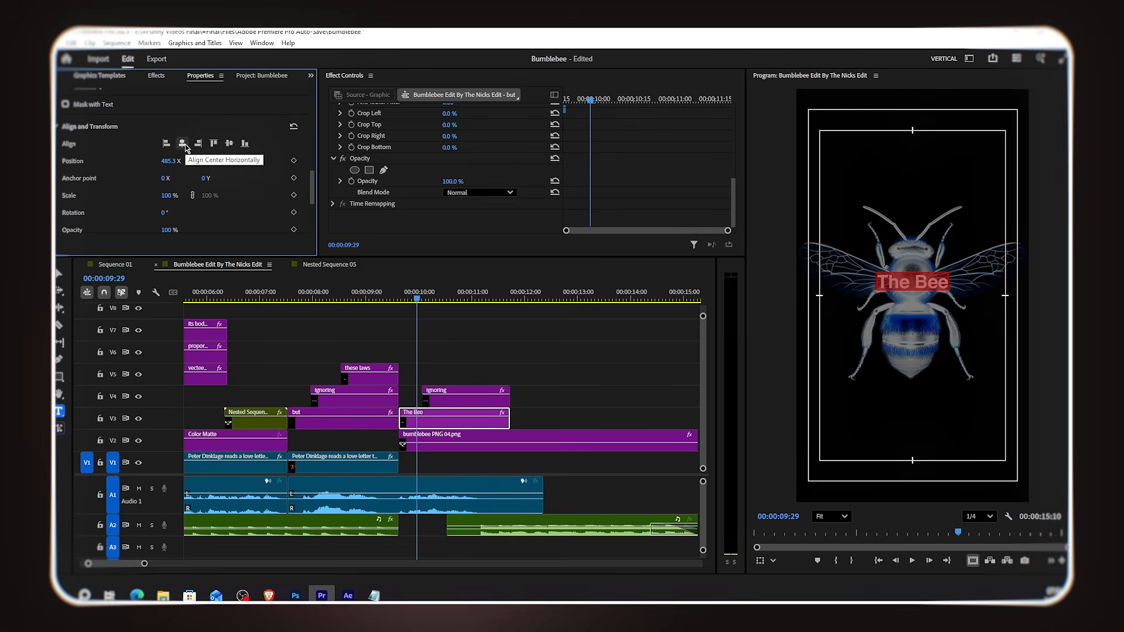
Step: Replace the duplicated 'ignoring' text with 'flies anyway' from the notepad and set its font size to 255
left_click(482, 294)
left_click(374, 595)
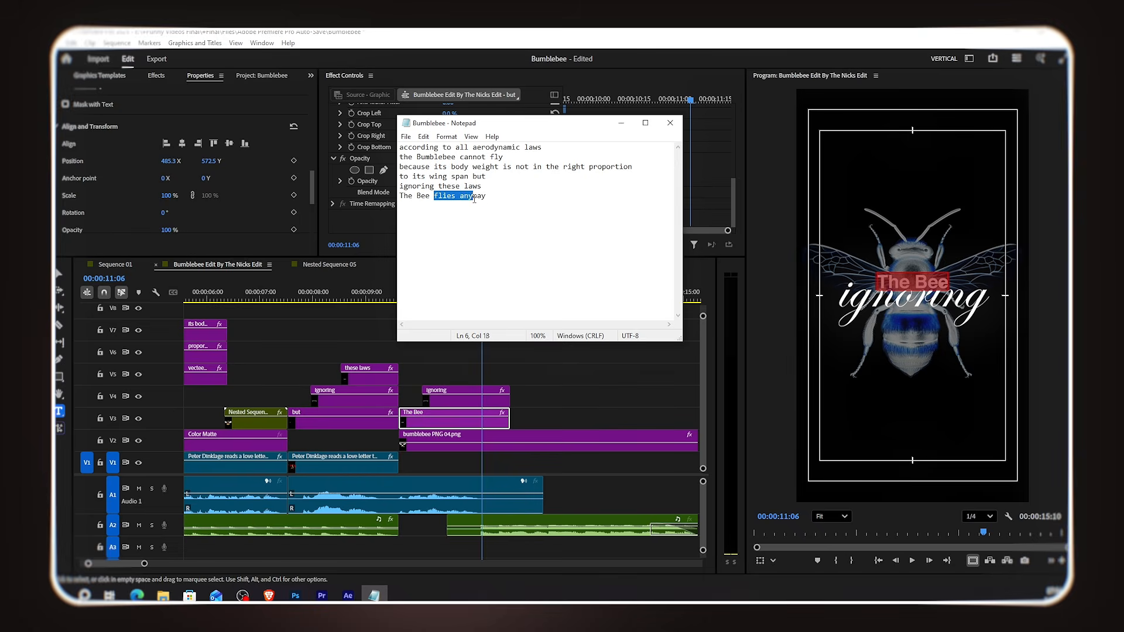
left_click(621, 123)
left_click(848, 300)
key("ctrl+a")
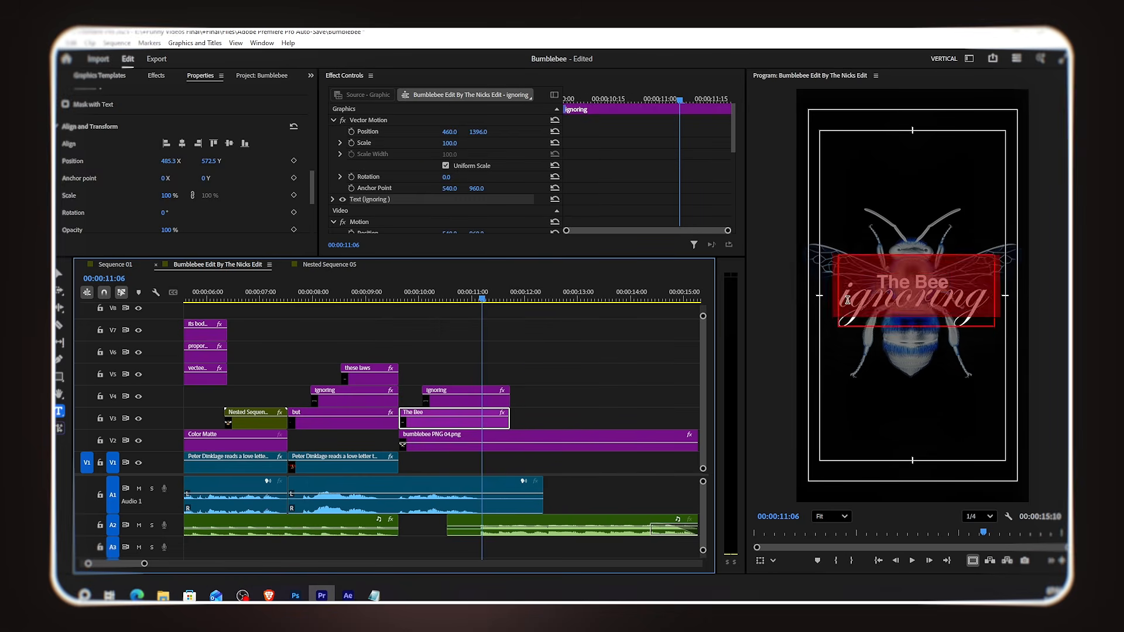
key("ctrl+v")
key("ctrl+a")
left_click_drag(233, 229, 213, 249)
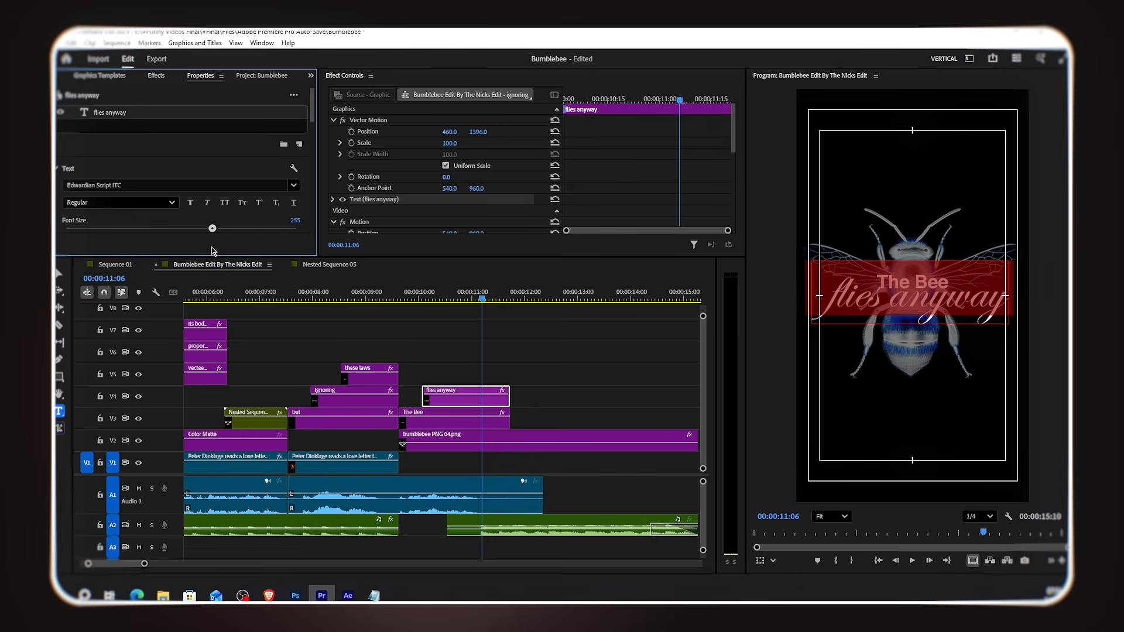
Step: Set the 'flies anyway' vertical position to 1388 and trim it and 'The Bee' to end near 11 seconds
left_click_drag(479, 131, 482, 132)
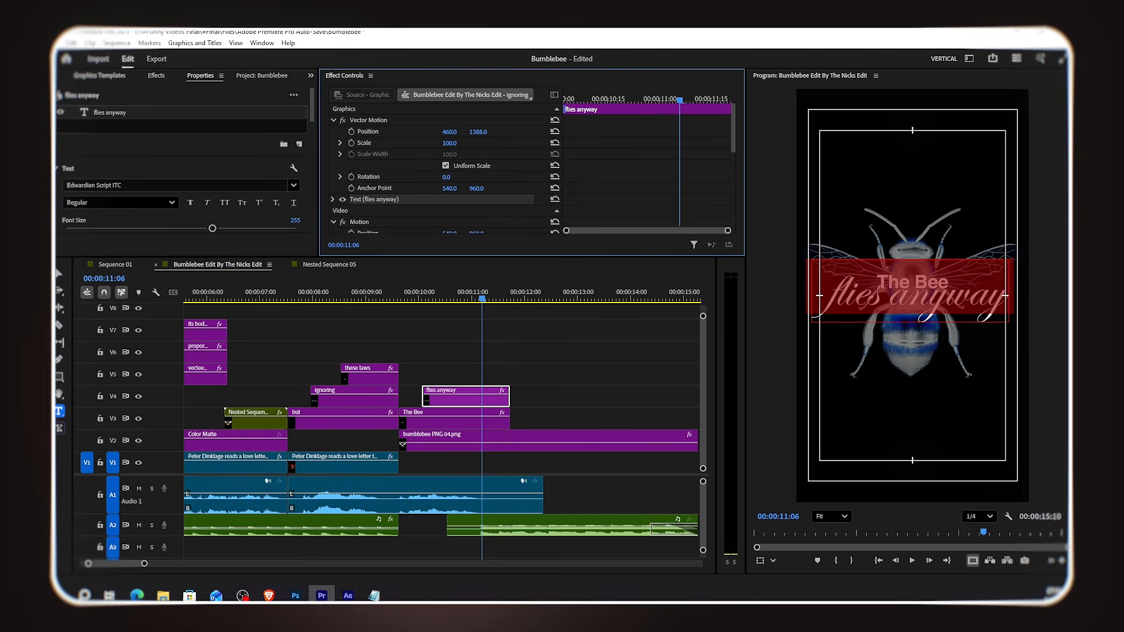
left_click(561, 379)
left_click_drag(511, 413, 483, 414)
Step: Play back the 'The Bee flies anyway' section to review it
left_click_drag(292, 298, 293, 330)
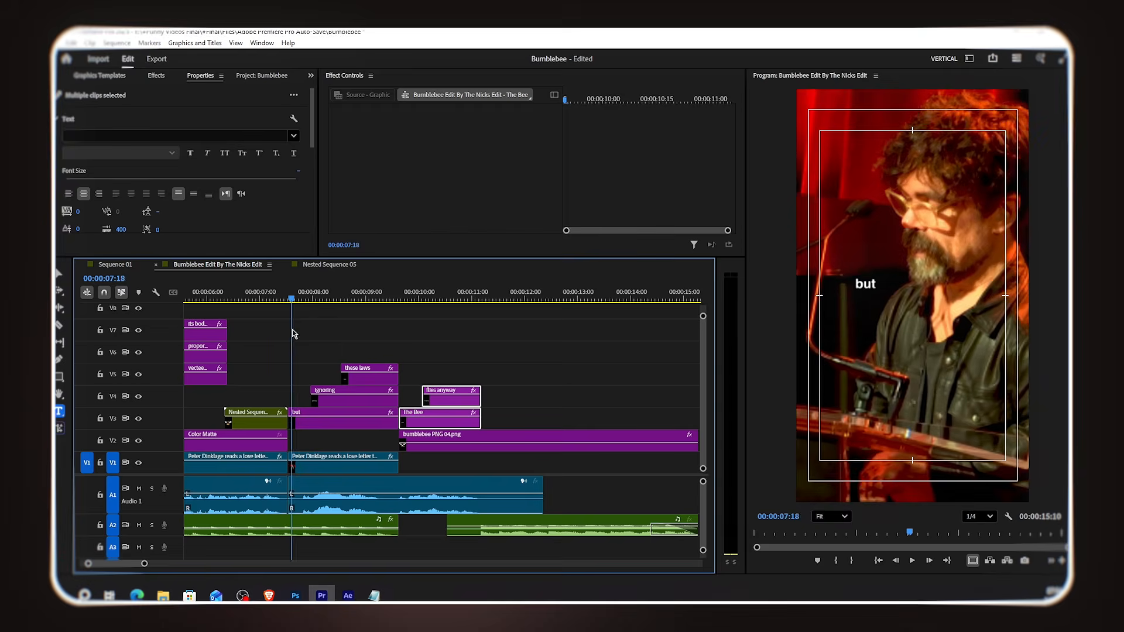
key("space")
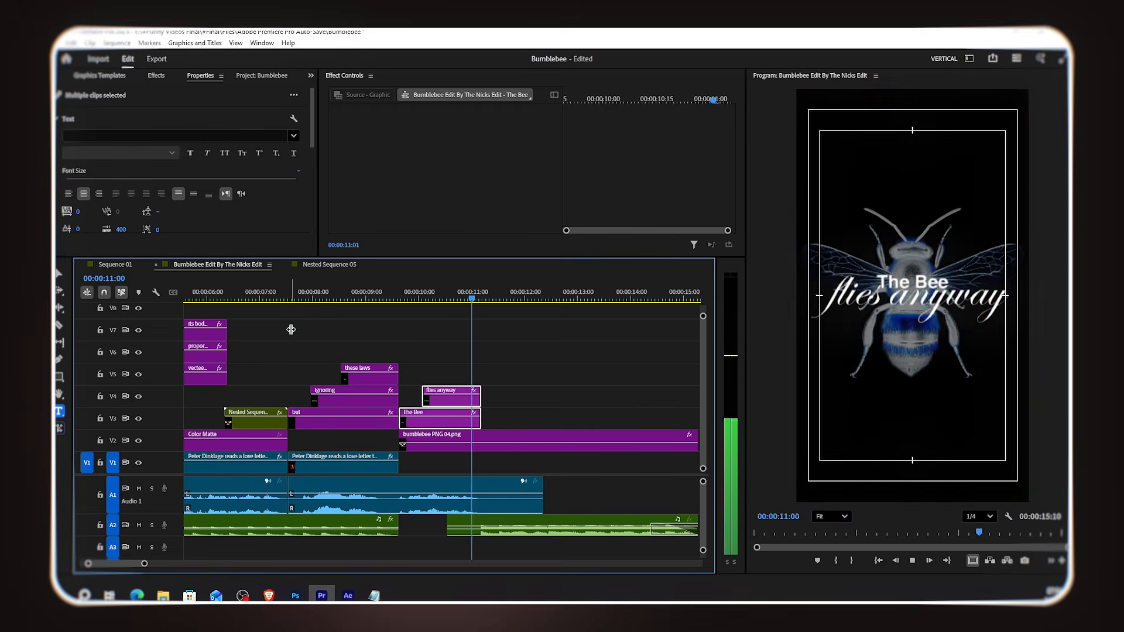
key("space")
left_click_drag(402, 301, 374, 319)
scroll(382, 347, "up", 2)
key("space")
Step: Split the 'flies anyway' clip at about 10 seconds 10 frames
key("space")
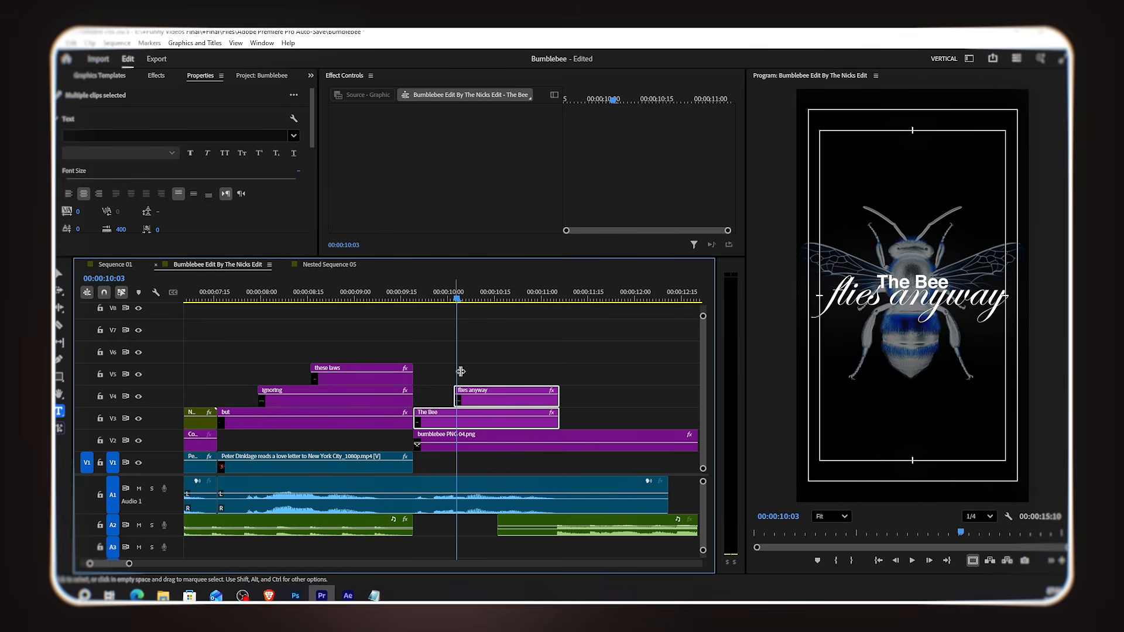
left_click(406, 302)
Step: Play back the cropped 'flies' reveal
key("space")
key("space")
left_click_drag(483, 297, 493, 310)
left_click(516, 378)
left_click(515, 417)
left_click(514, 397)
key("ctrl+k")
key("shift+Left")
Step: Apply the Crop effect to the first 'flies anyway' part and crop its right side so only 'flies' shows
left_click(507, 359)
left_click(481, 398)
left_click(154, 76)
left_click(107, 92)
type("crop")
left_click_drag(113, 162, 471, 396)
left_click(1029, 297)
left_click_drag(1029, 297, 887, 297)
left_click(611, 376)
left_click(420, 297)
key("space")
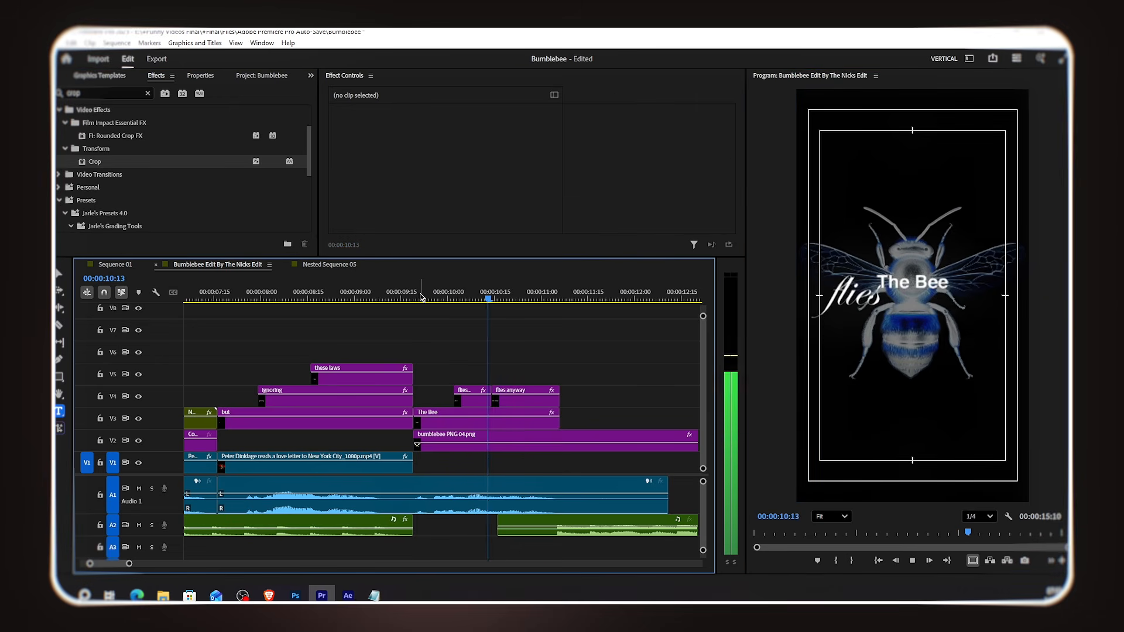
key("space")
Step: Duplicate the 'The Bee' and 'flies anyway' clips to follow right after the originals
scroll(539, 380, "down", 3)
scroll(530, 378, "down", 5)
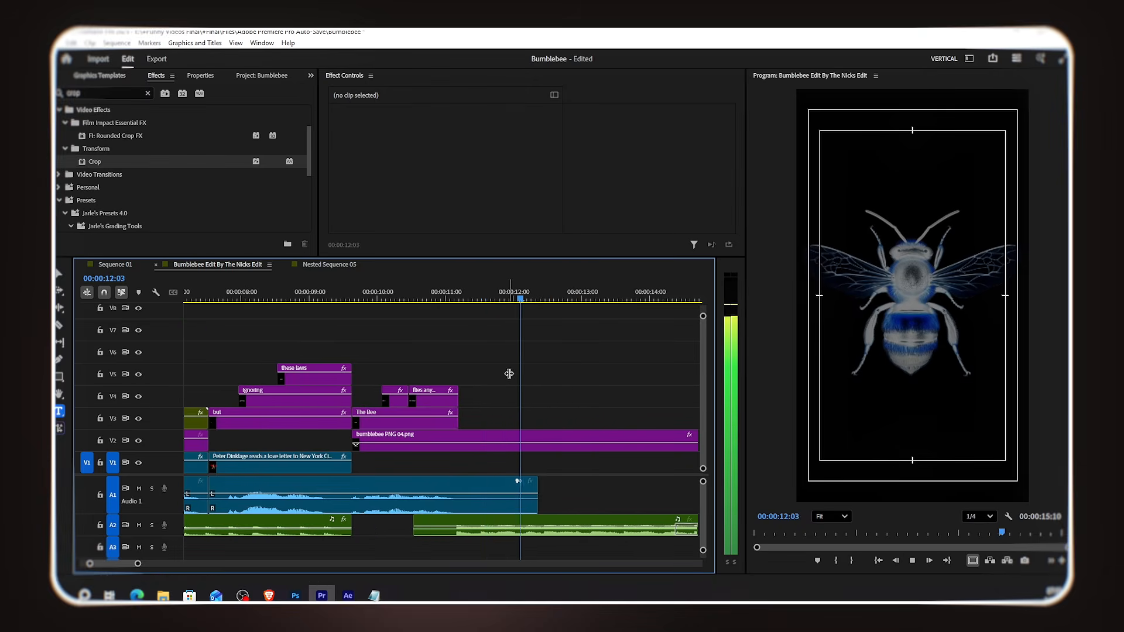
left_click_drag(515, 377, 534, 426)
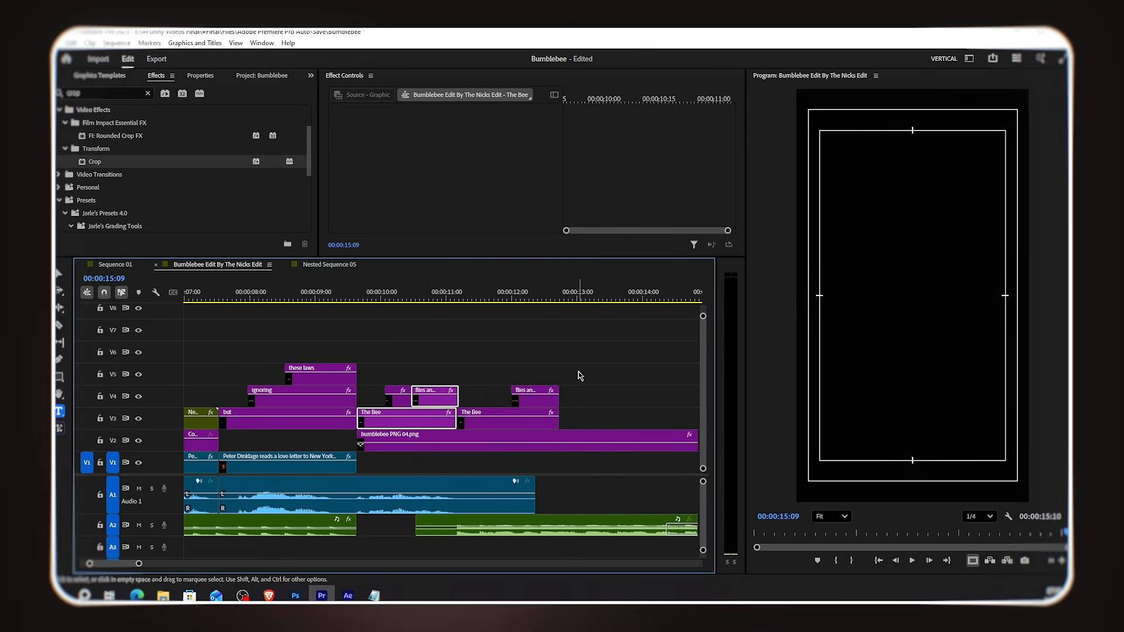
left_click(576, 370)
left_click(528, 298)
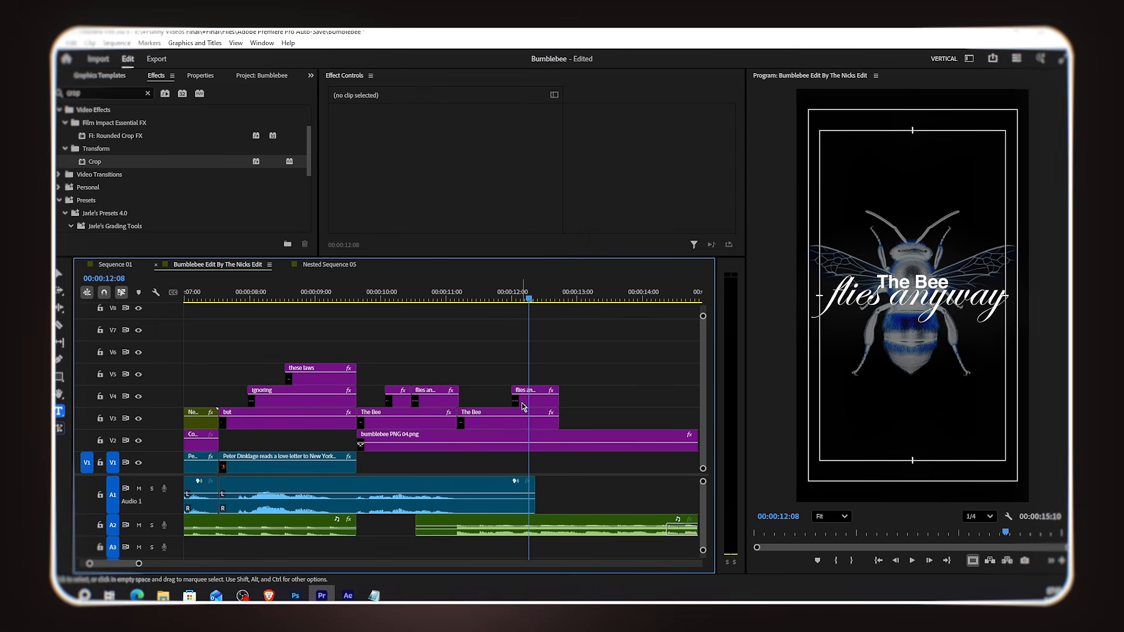
Step: Trim the last 'flies anyway' clip's start back to meet the previous one
left_click_drag(509, 397, 454, 397)
scroll(459, 423, "up", 3)
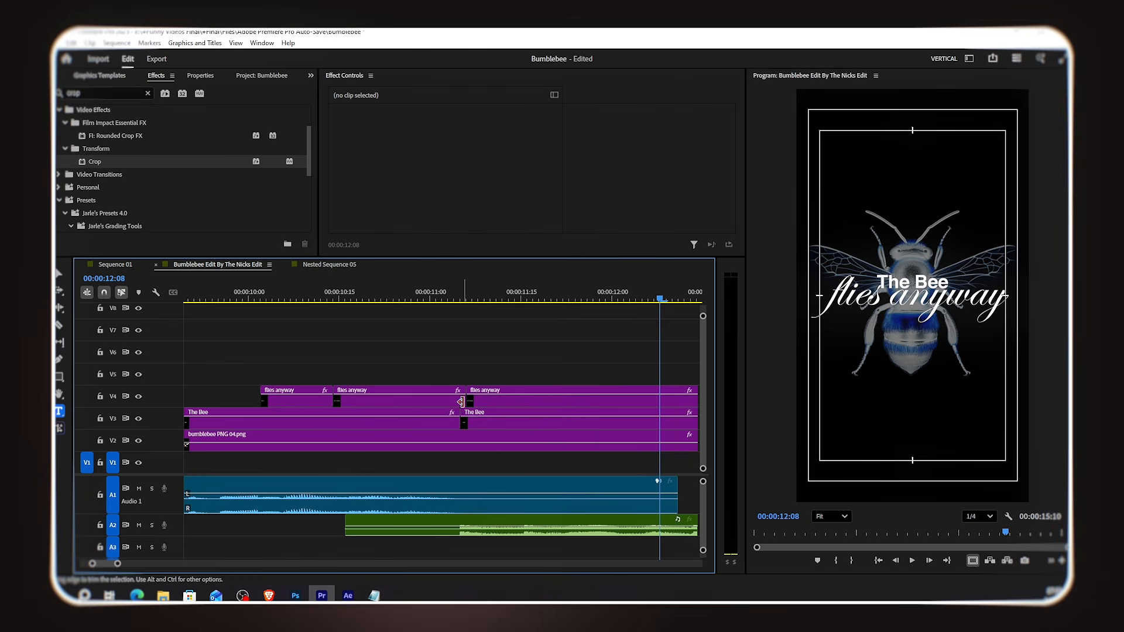
left_click_drag(461, 401, 461, 402)
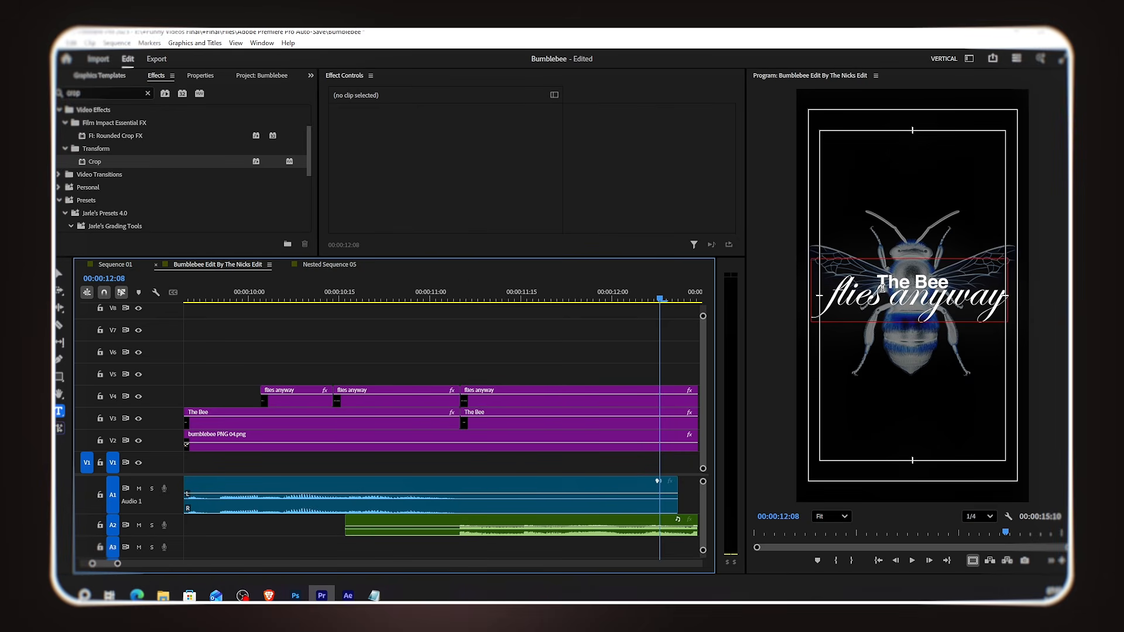
Step: Change the last 'flies anyway' text clip to read 'the nicks edit' and set its horizontal position to 444
double_click(562, 402)
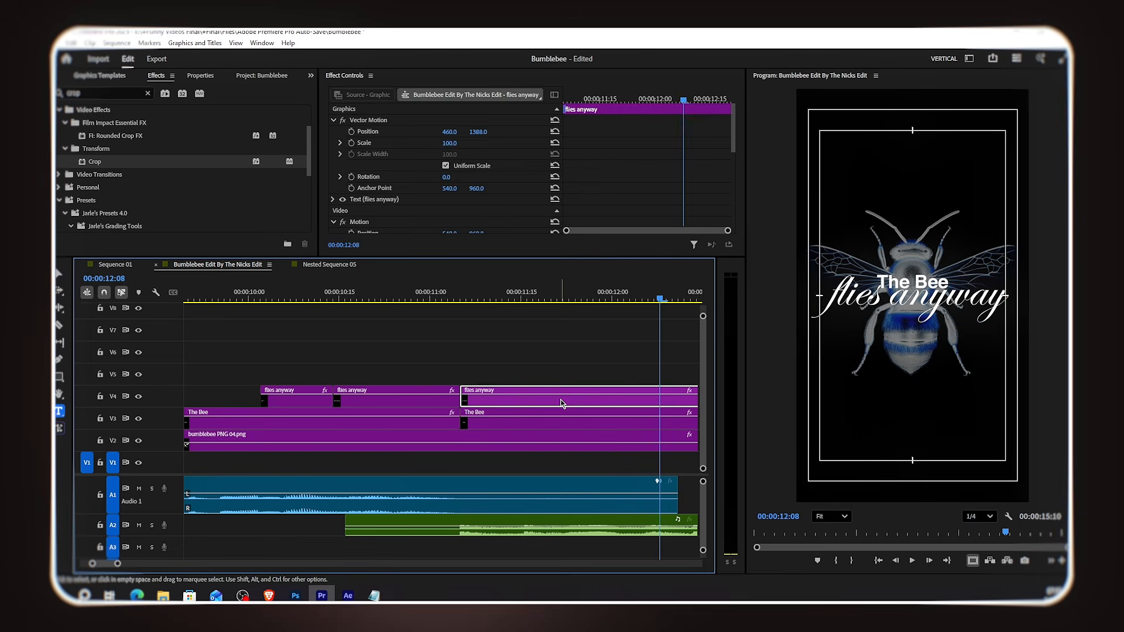
left_click(517, 157)
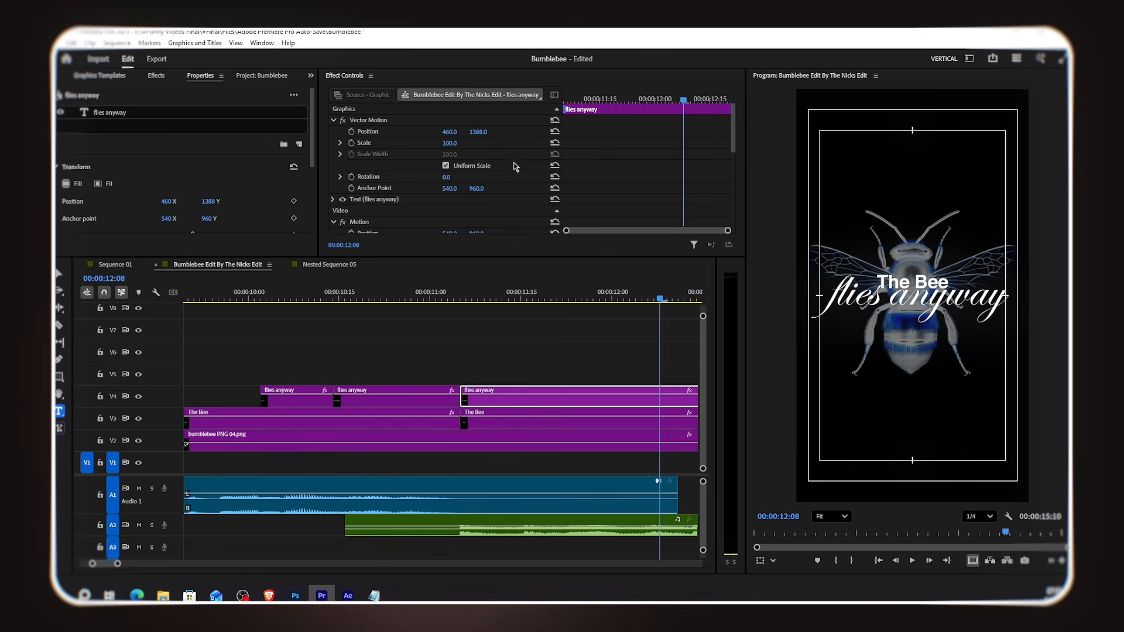
left_click(149, 117)
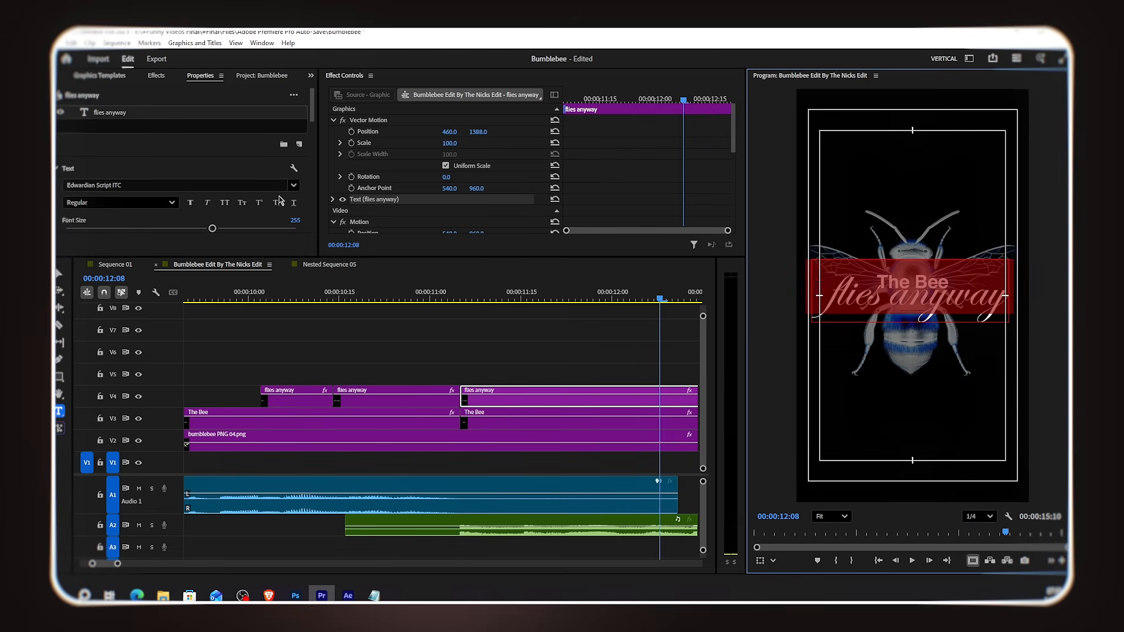
type("the")
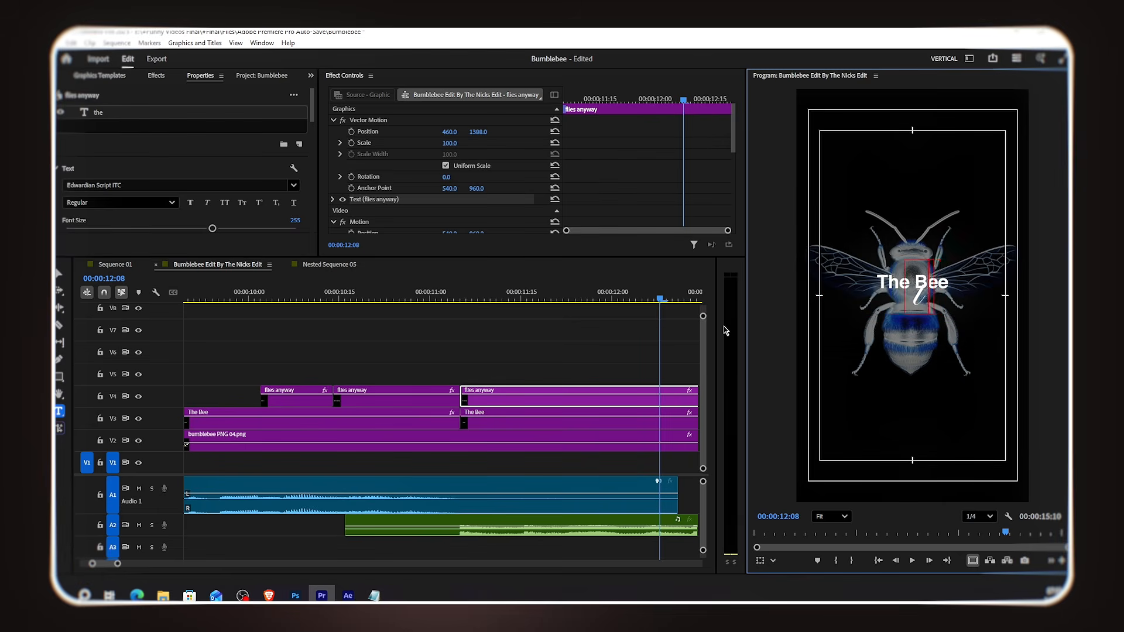
type(" nicks edit")
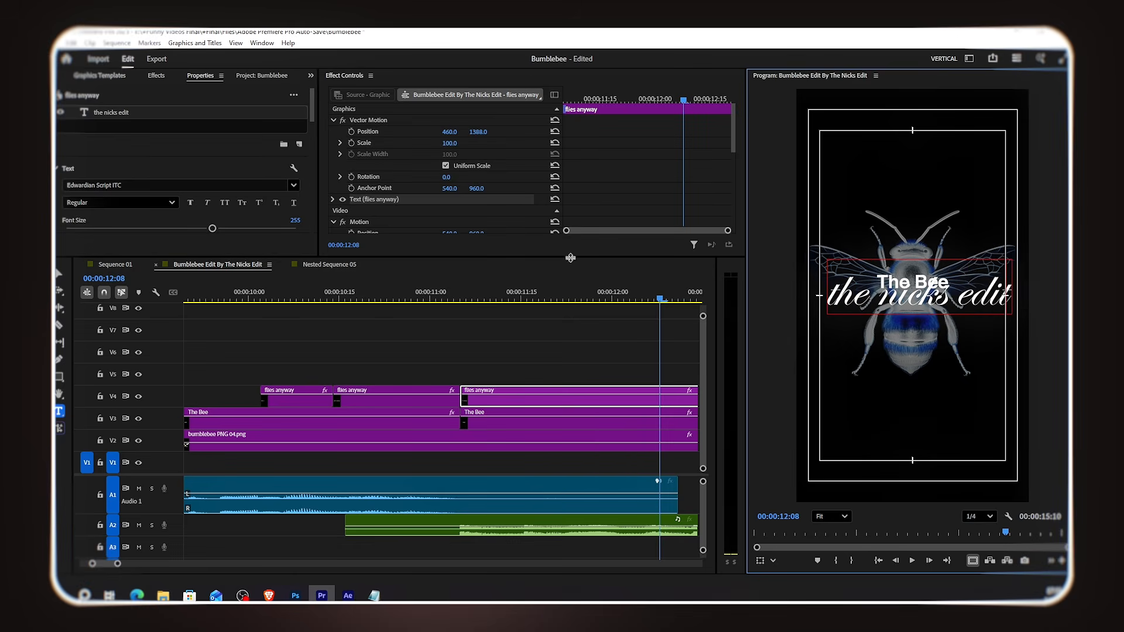
left_click_drag(450, 132, 441, 132)
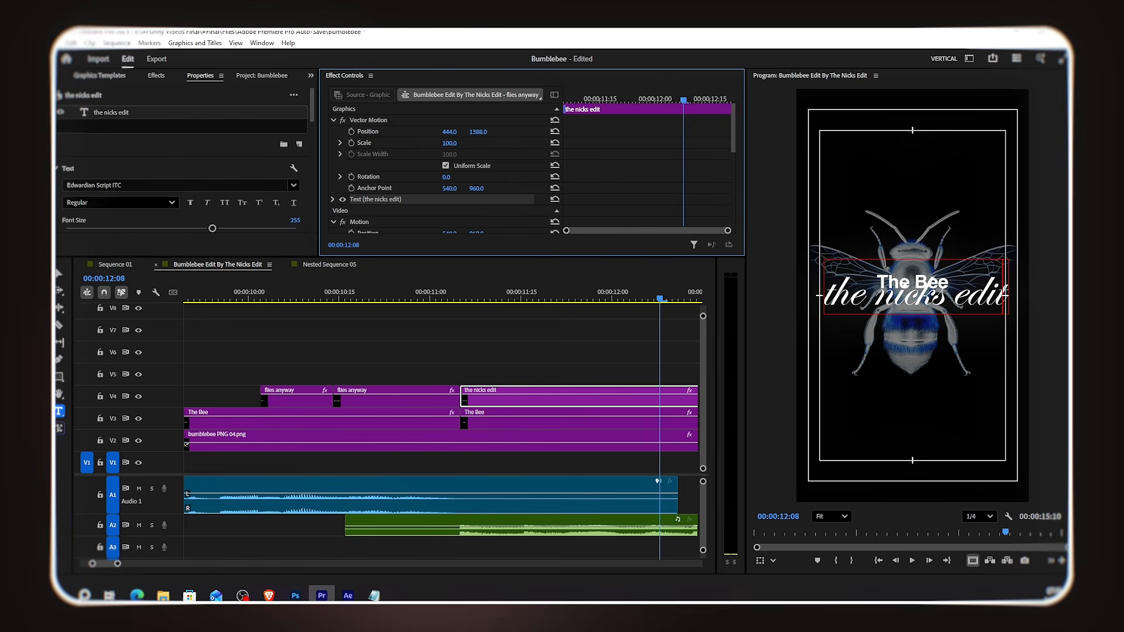
Step: Change the last 'The Bee' text clip to read 'Edited by'
left_click(491, 416)
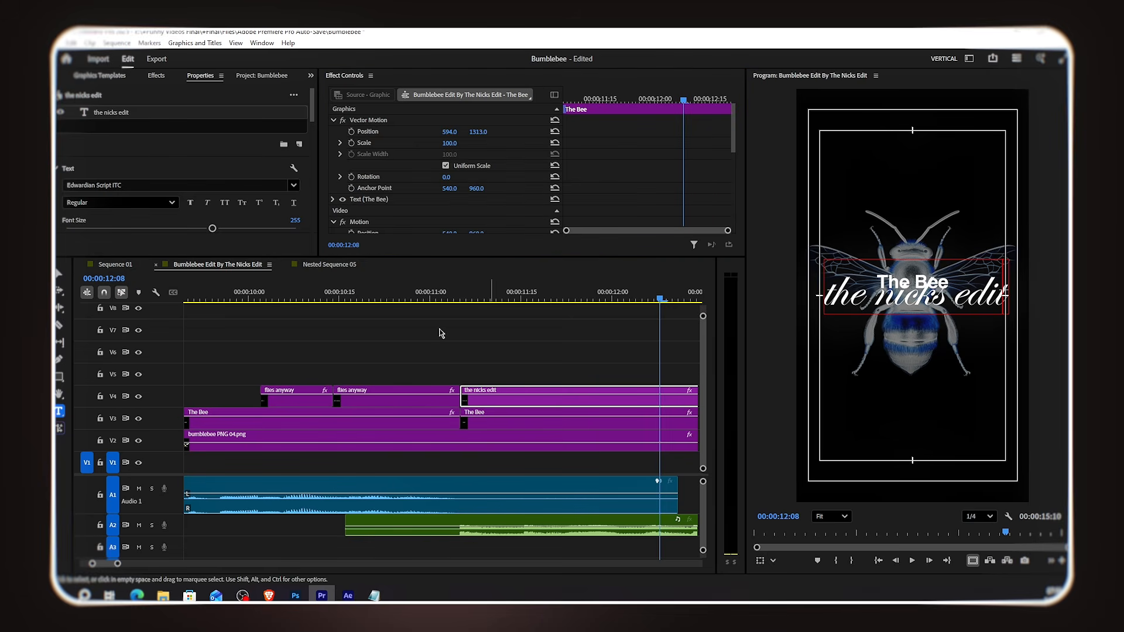
left_click(187, 113)
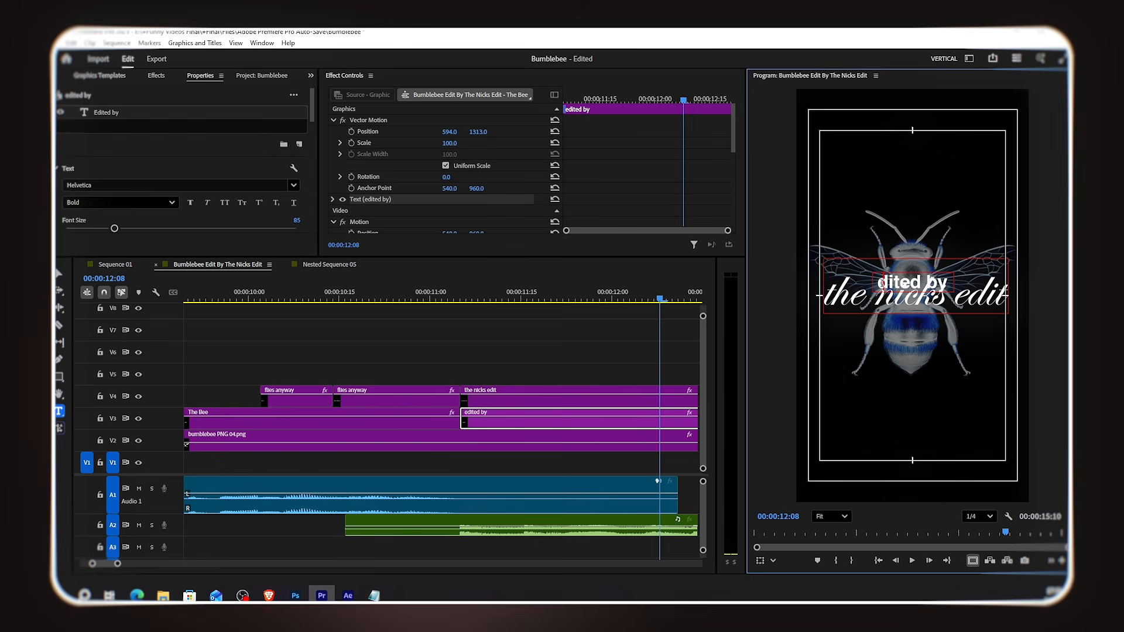
Step: Play back the 'Edited by the nicks edit' ending over the bee image
left_click(511, 360)
key("minus")
key("minus")
key("minus")
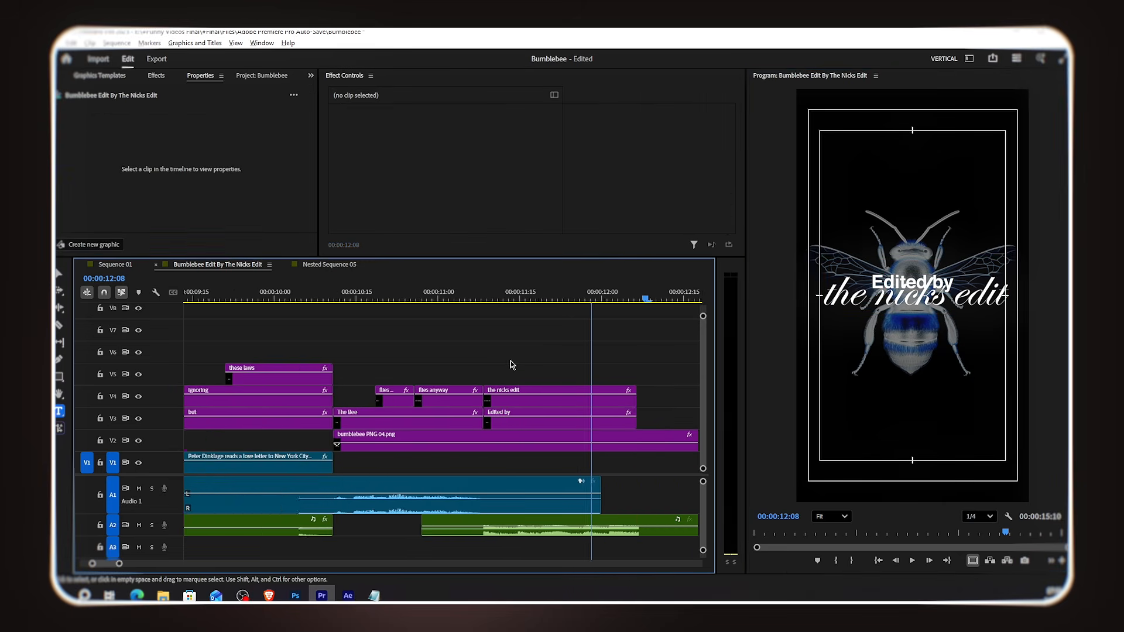
left_click(463, 300)
key("space")
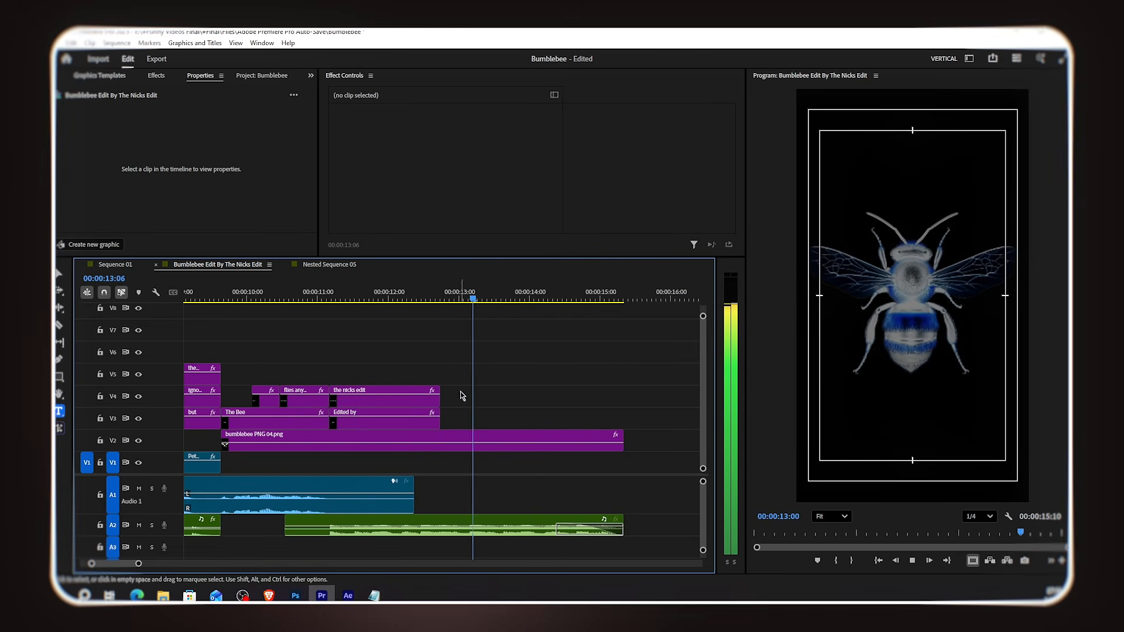
Step: Extend the 'the nicks edit' and 'Edited by' clips to the bee image's end and add Cross Dissolve to the three clip ends
left_click(441, 415)
left_click_drag(440, 415, 624, 405)
left_click_drag(643, 356, 603, 445)
left_click(613, 372)
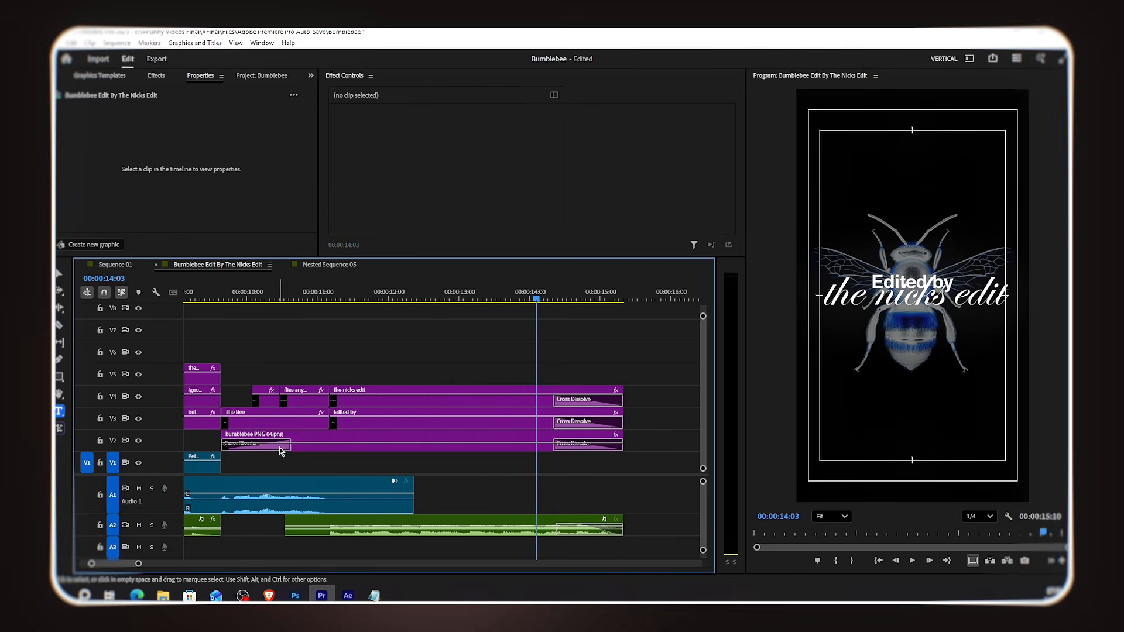